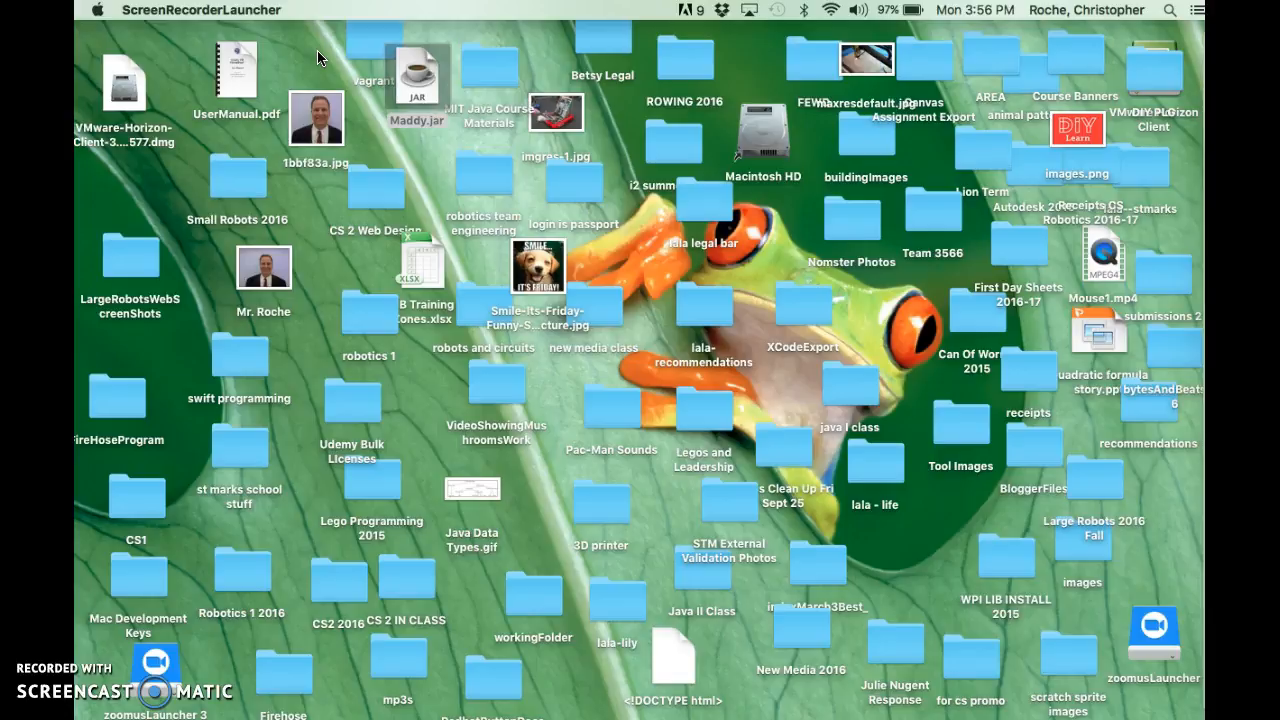
# Open the Applications folder in Finder and launch Adobe Illustrator CS6 from its subfolder
pyautogui.click(300, 41)
pyautogui.click(307, 12)
pyautogui.click(340, 266)
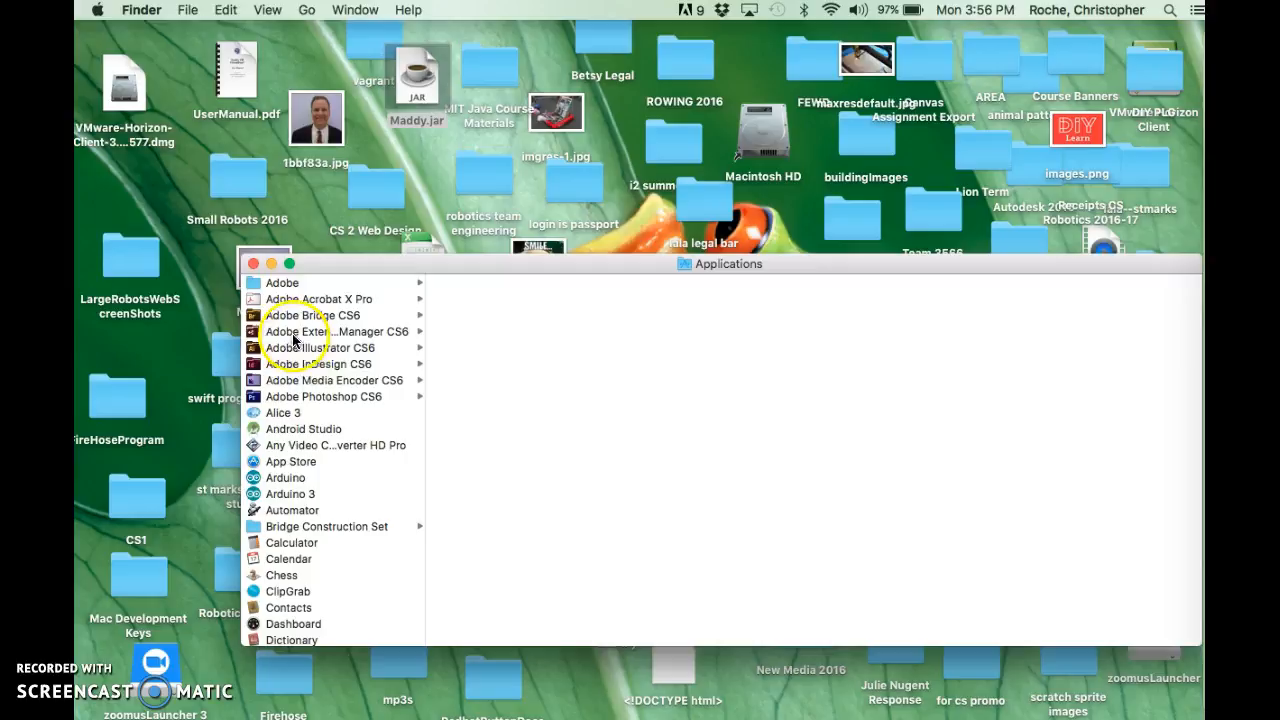
pyautogui.click(275, 352)
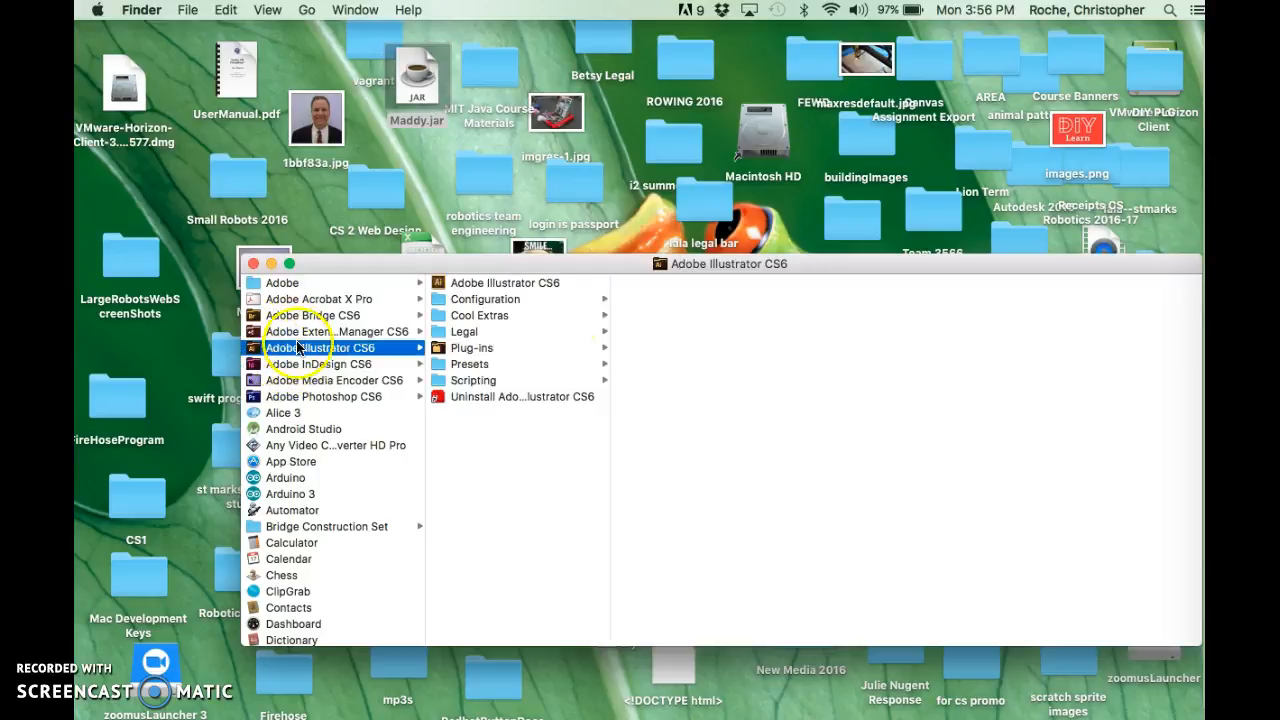
pyautogui.click(462, 284)
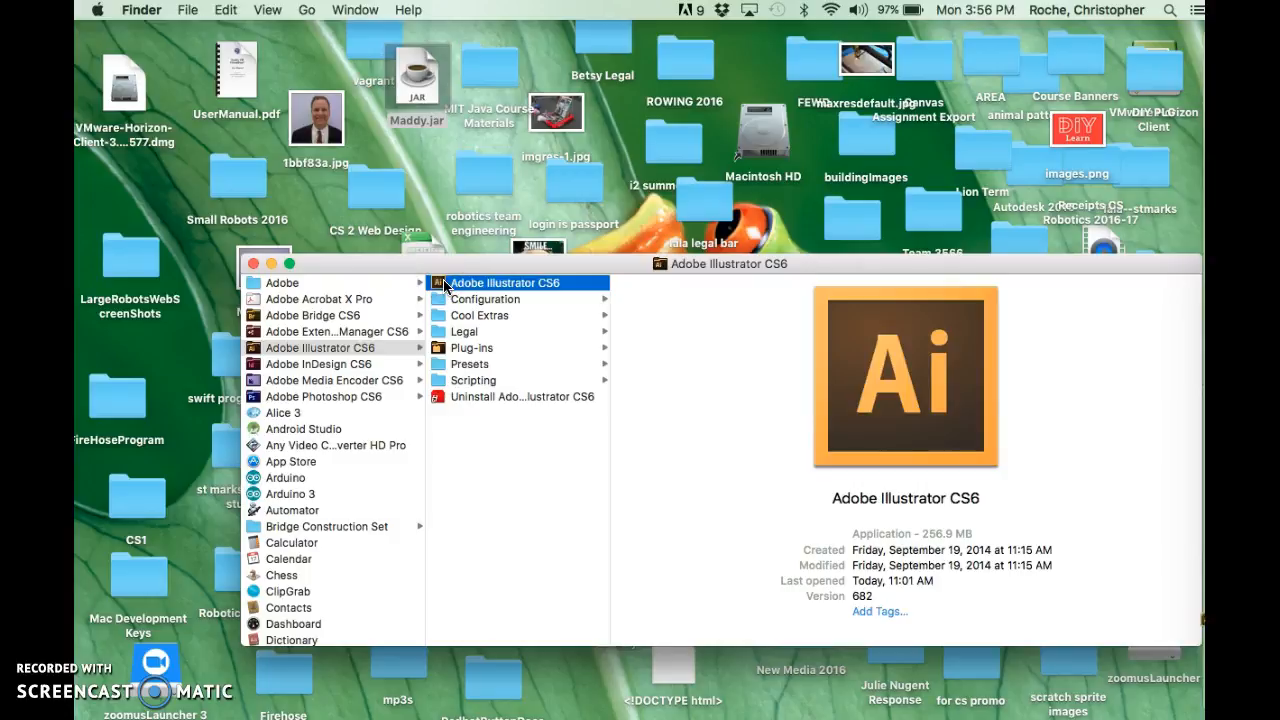
# Locate VMware Horizon Client in the Applications folder to view its details, and minimize the folder window
pyautogui.scroll(-10, 295, 552)
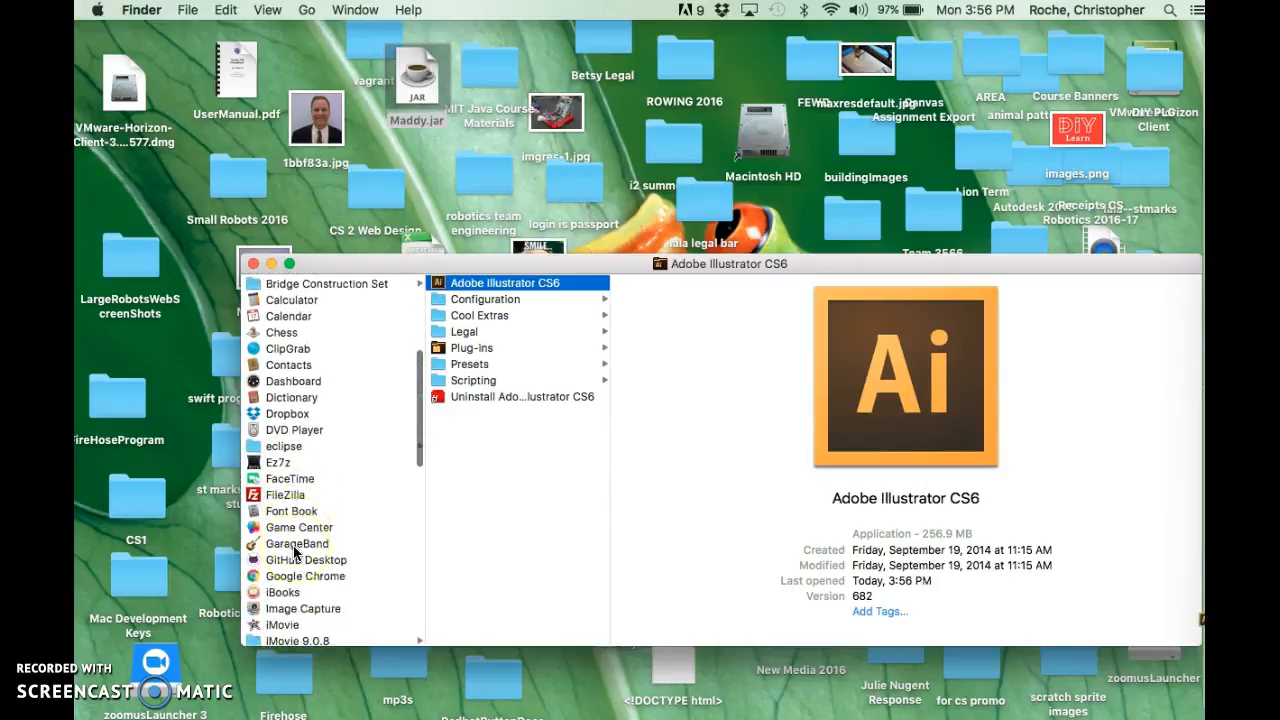
pyautogui.scroll(-10, 295, 552)
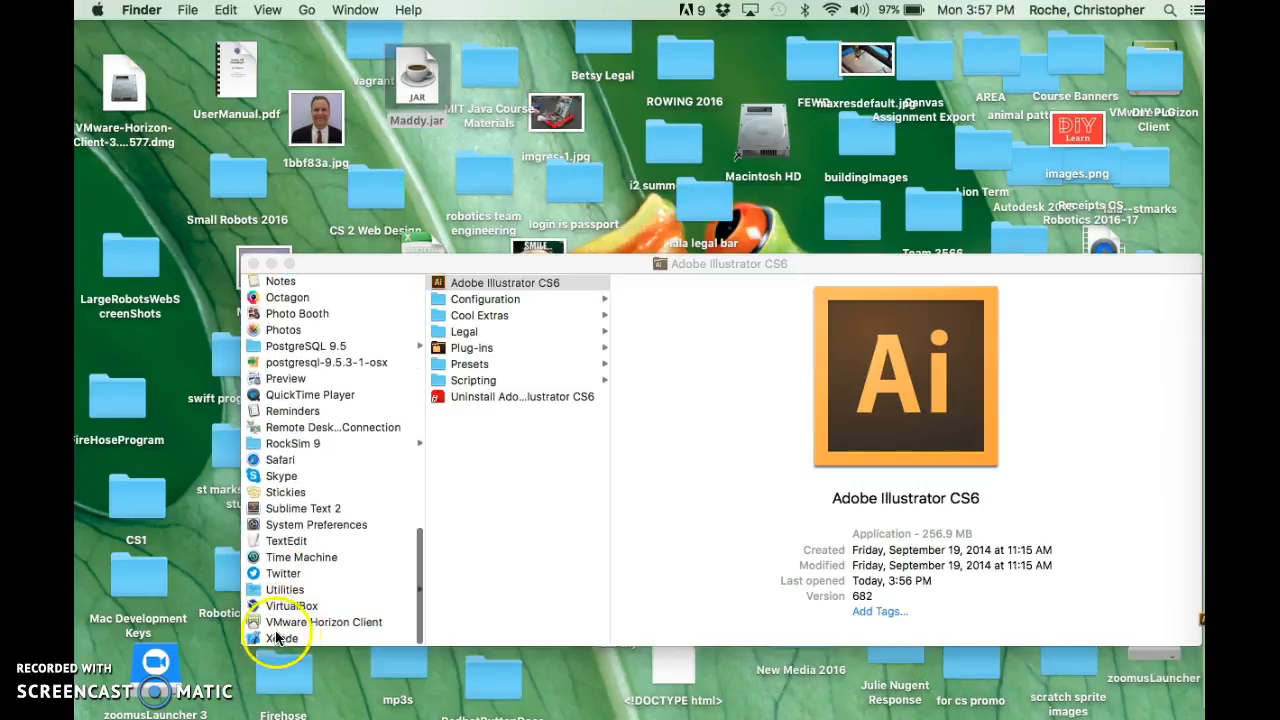
pyautogui.click(329, 622)
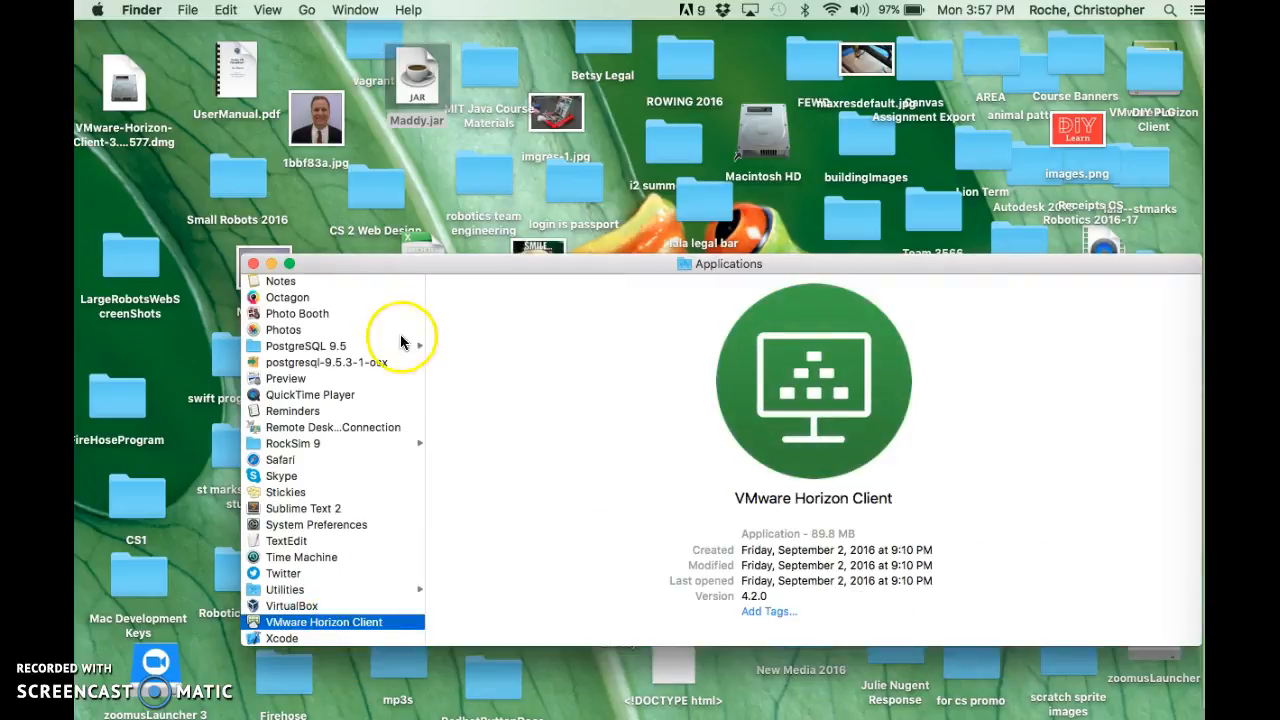
pyautogui.scroll(10, 310, 490)
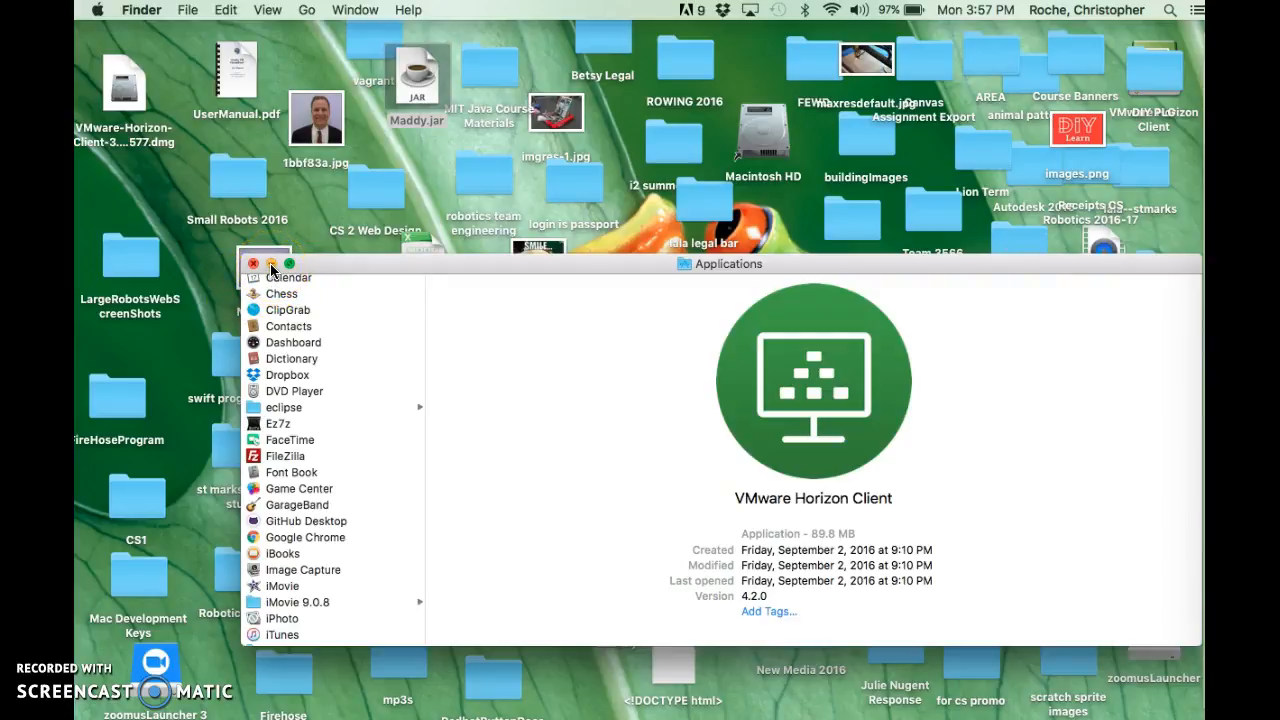
pyautogui.click(271, 265)
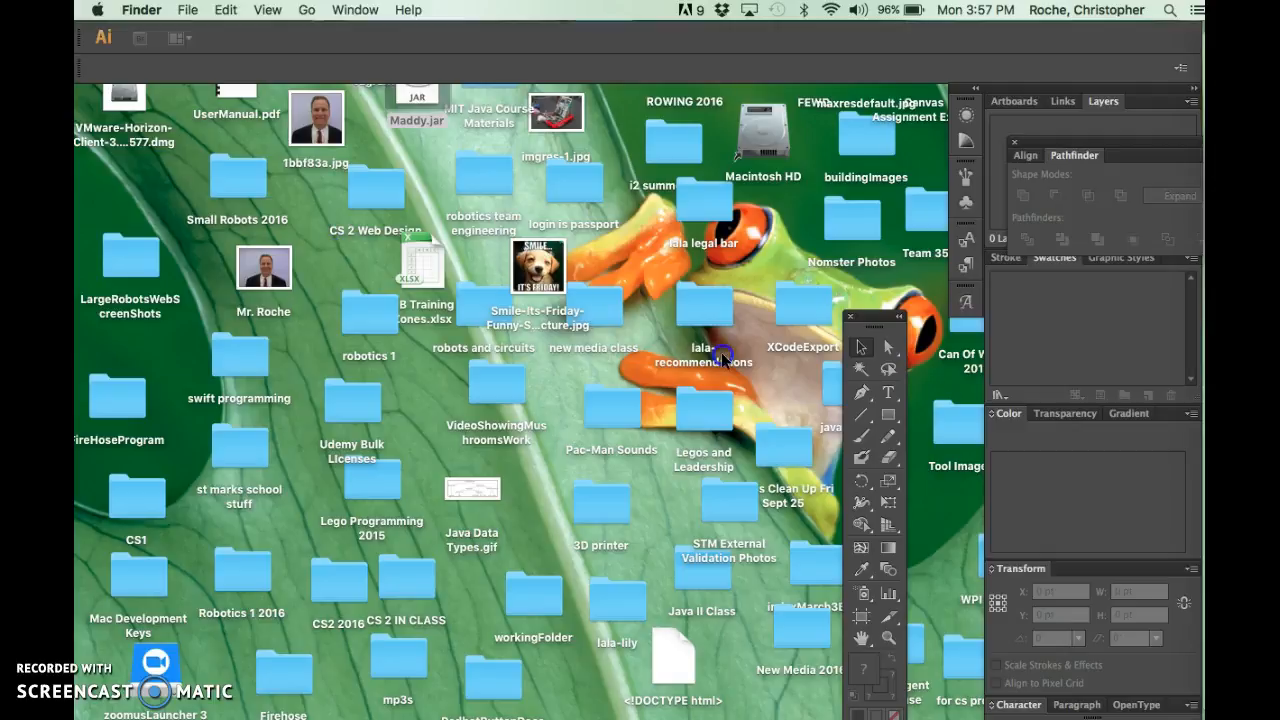
# Switch to Illustrator, move the Tools panel to the opposite side of the workspace, and shift the Pathfinder panel below the Layers panel
pyautogui.click(875, 315)
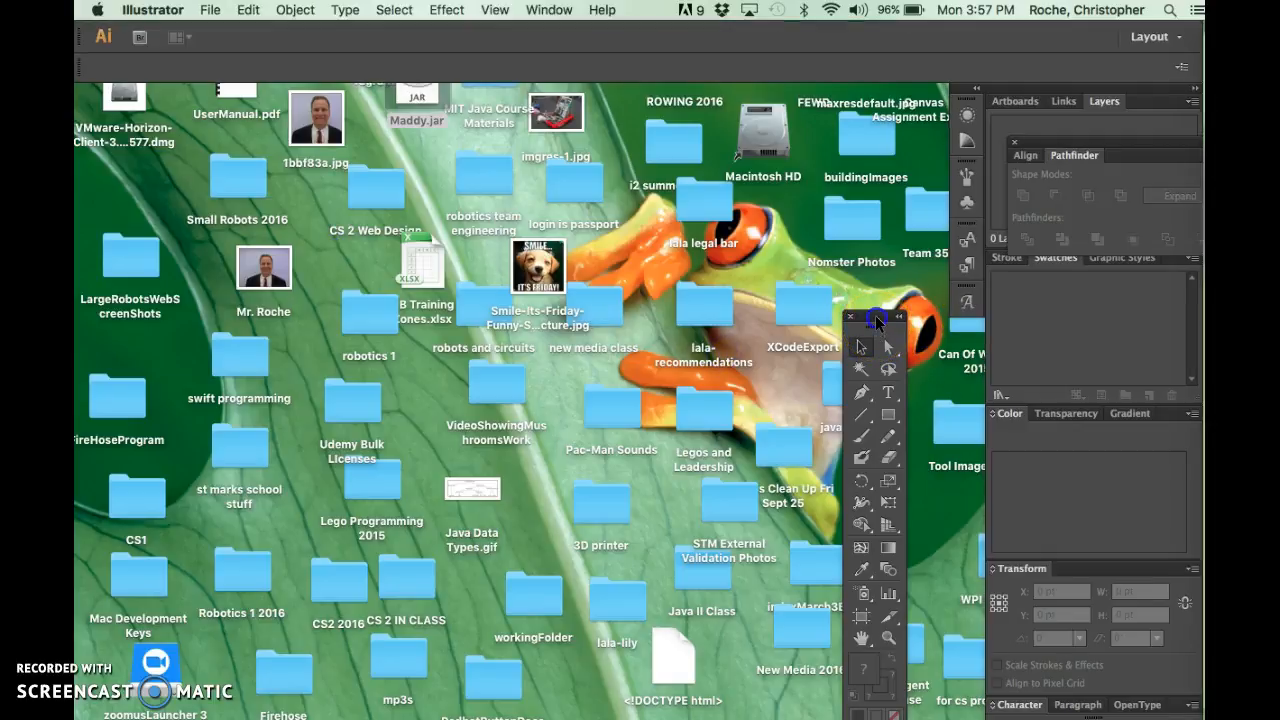
pyautogui.click(865, 318)
pyautogui.moveTo(865, 318); pyautogui.dragTo(145, 137)
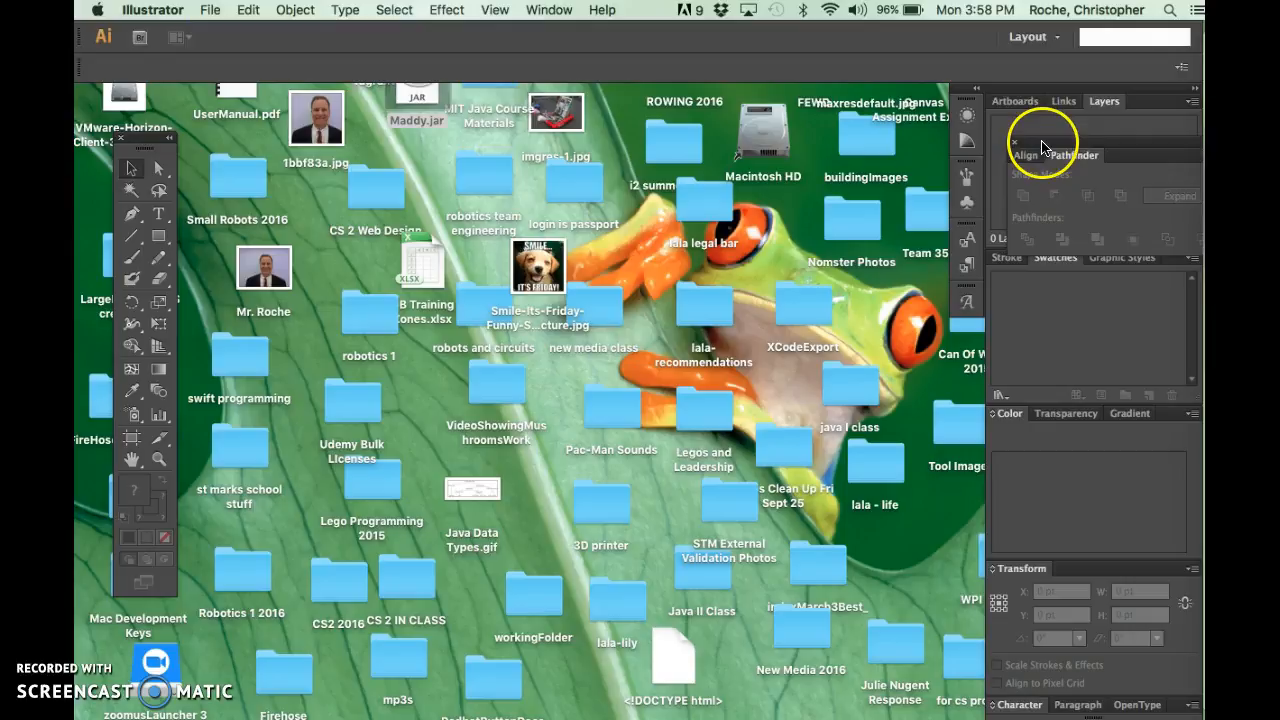
pyautogui.moveTo(1042, 148)
pyautogui.mouseDown()
pyautogui.moveTo(990, 305)
pyautogui.moveTo(1022, 280)
pyautogui.mouseUp()
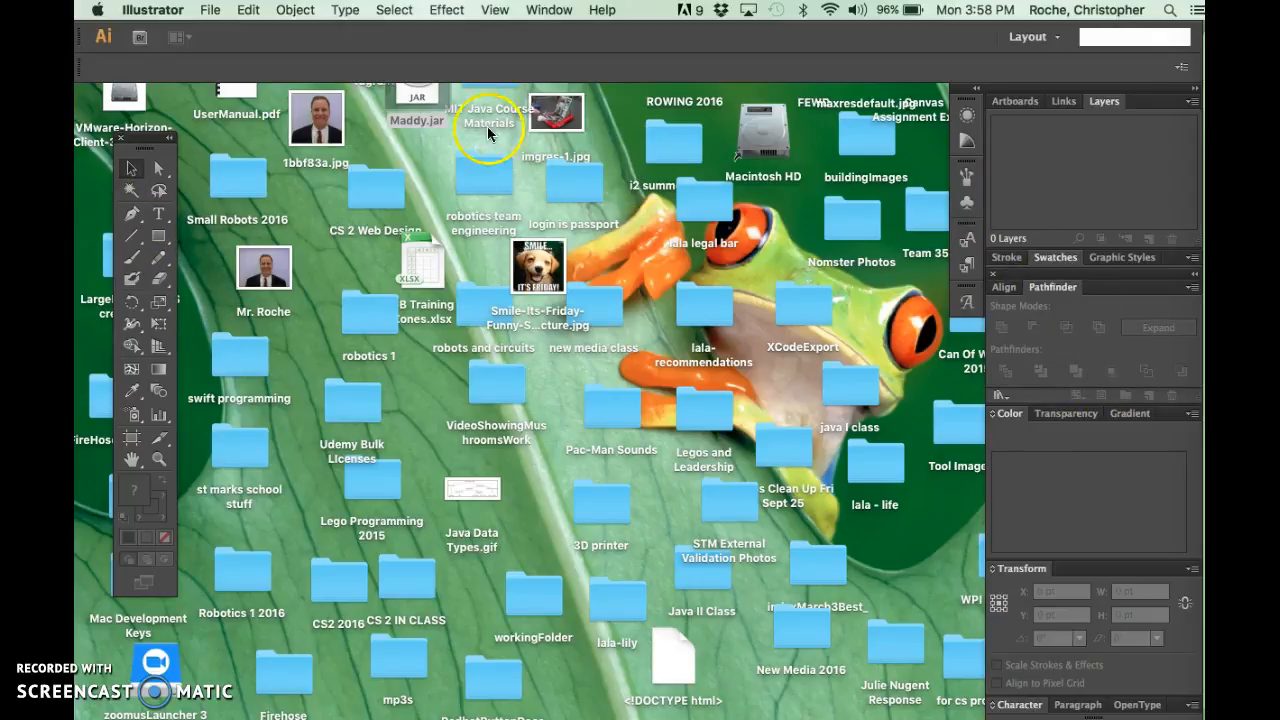
# Start a new document and name it NameTag1
pyautogui.click(208, 12)
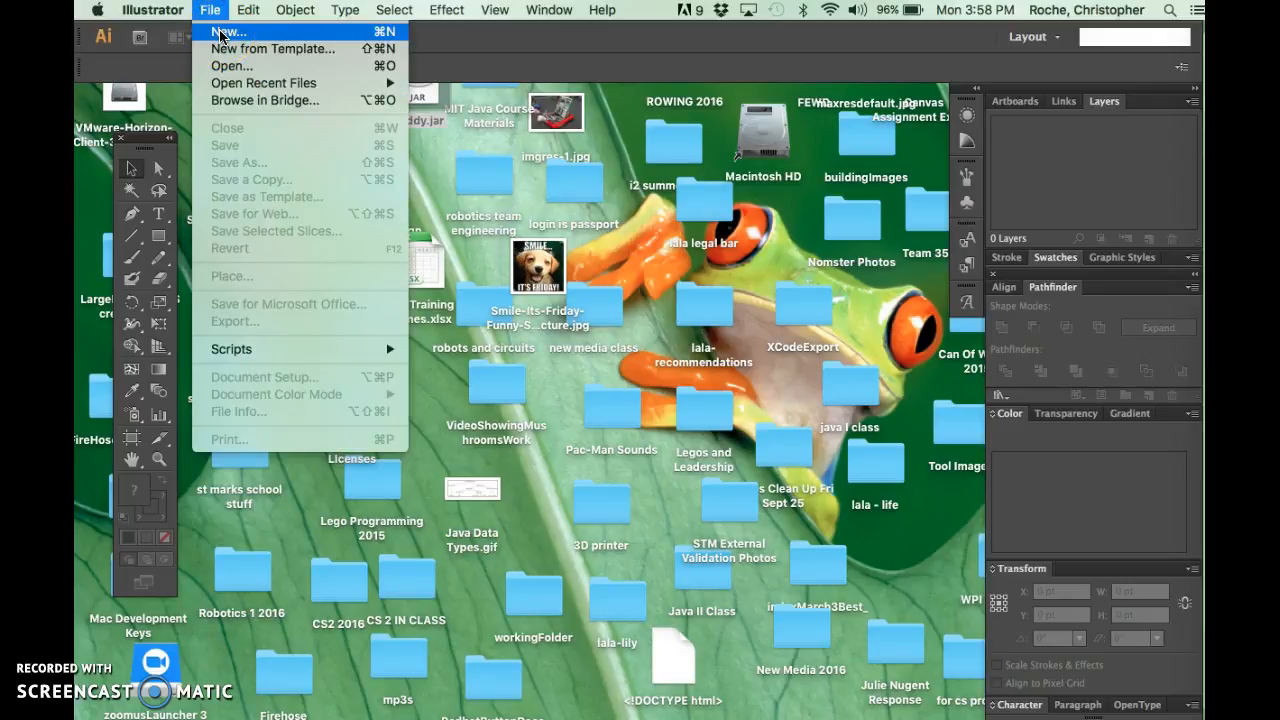
pyautogui.click(220, 34)
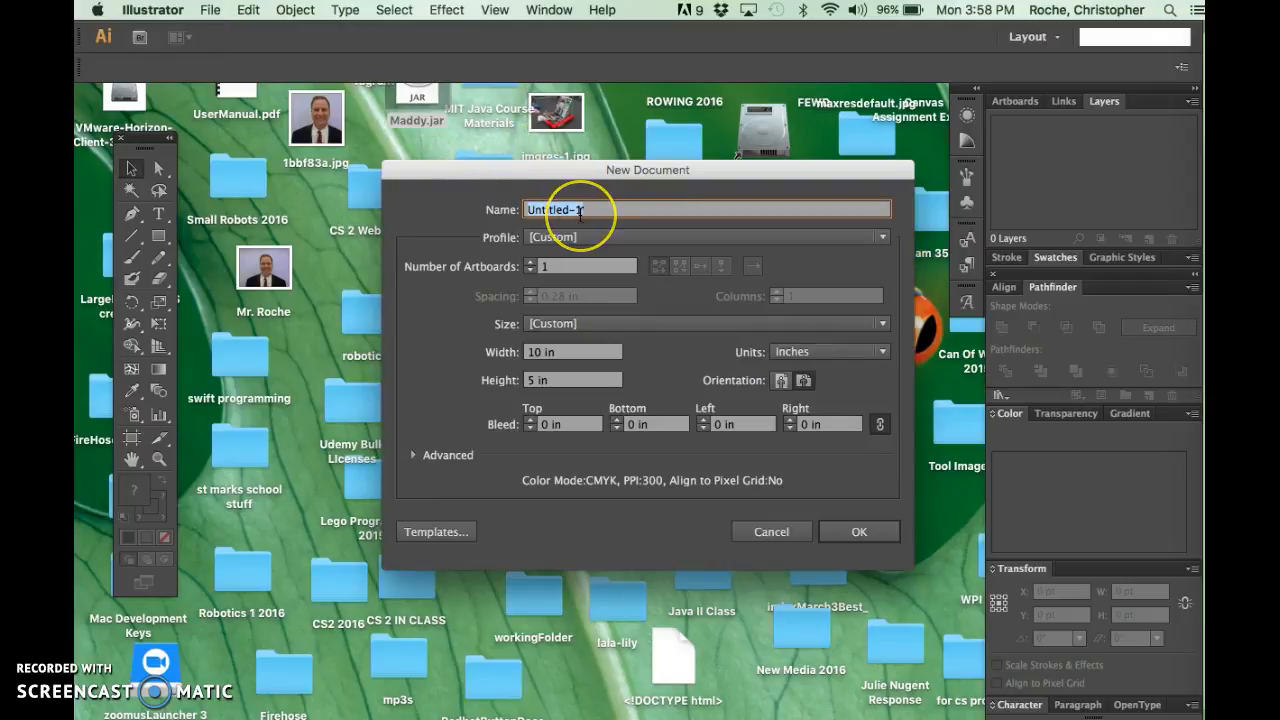
pyautogui.press('BackSpace')
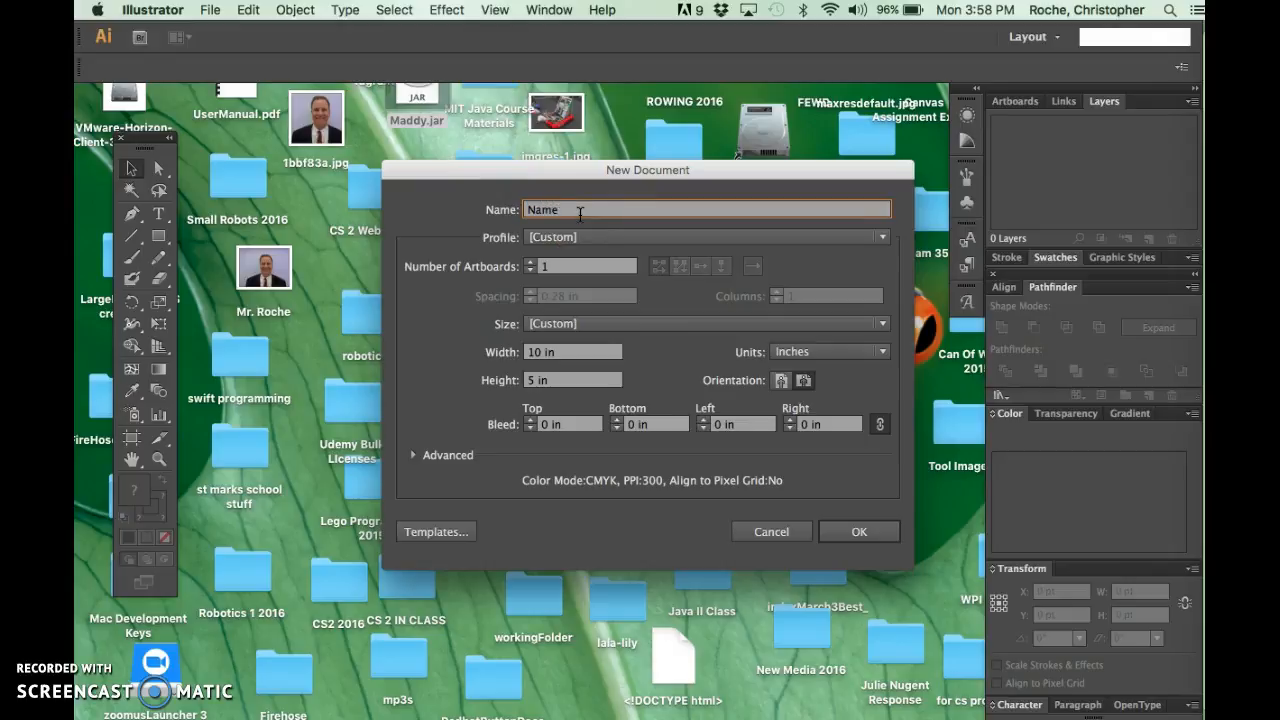
pyautogui.write('NameTag1')
# Set the new document's units to Inches and its orientation to landscape, and create it
pyautogui.click(881, 352)
pyautogui.click(846, 412)
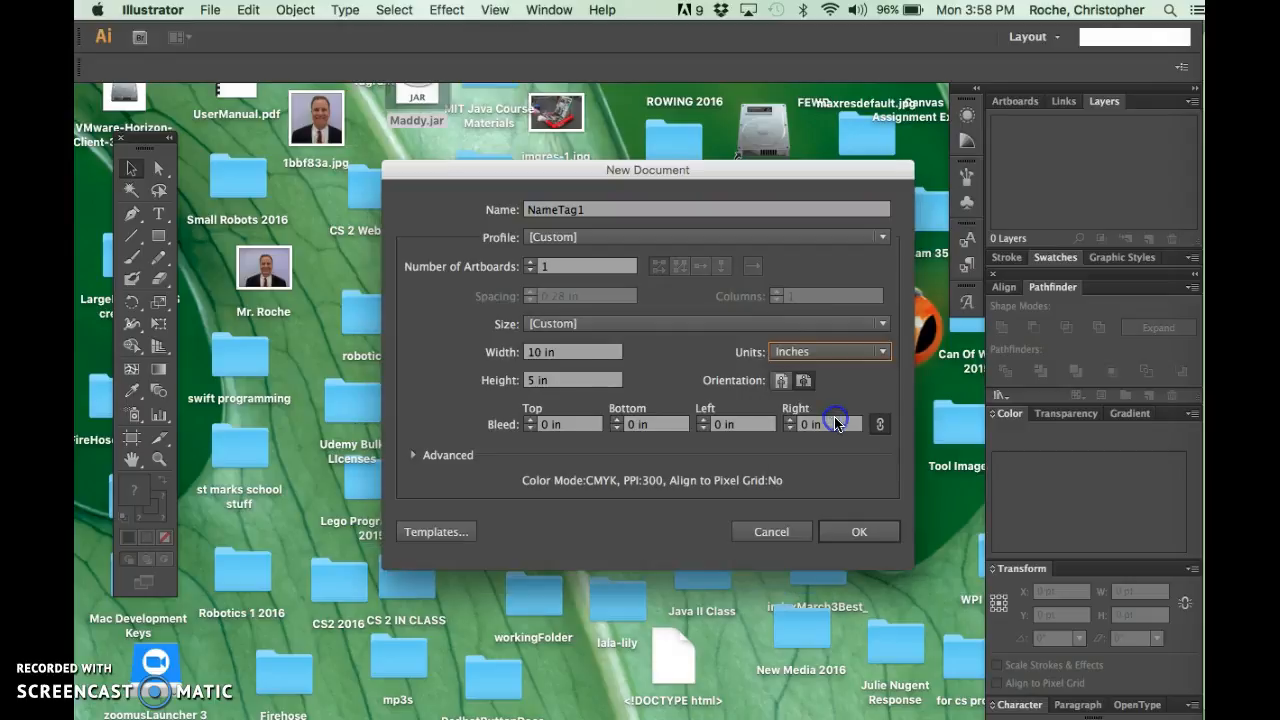
pyautogui.click(571, 355)
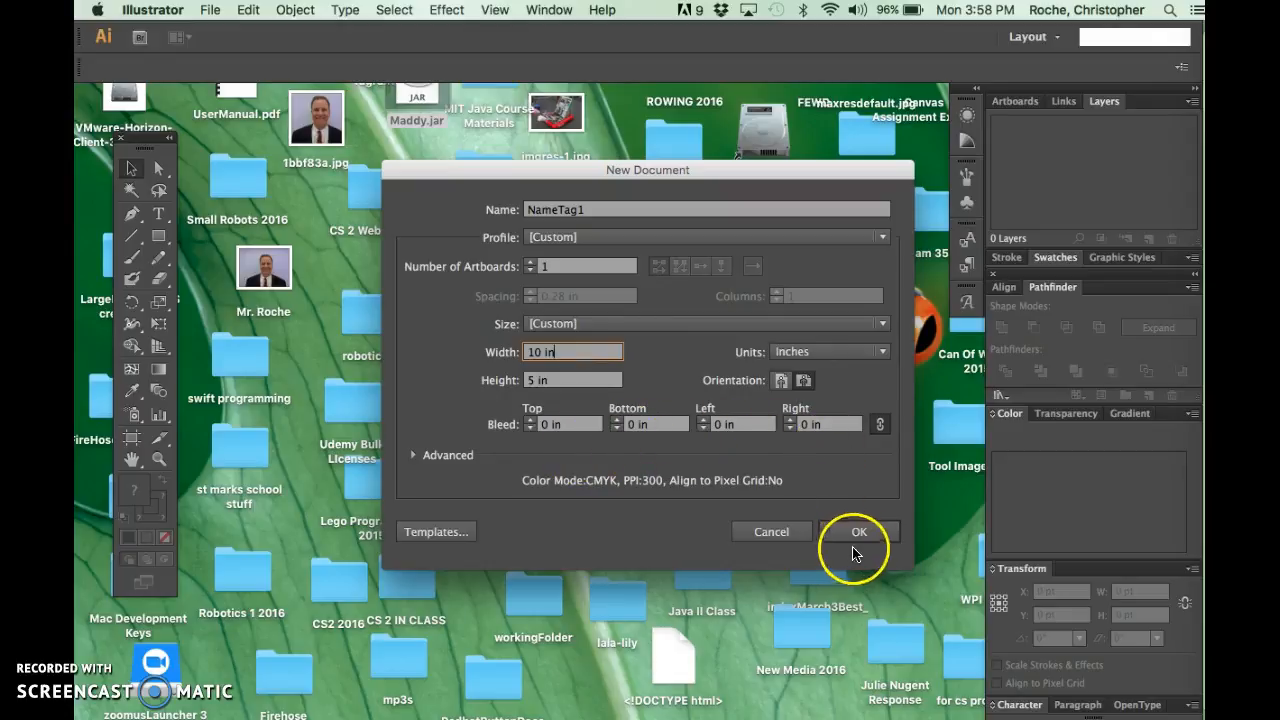
pyautogui.click(879, 351)
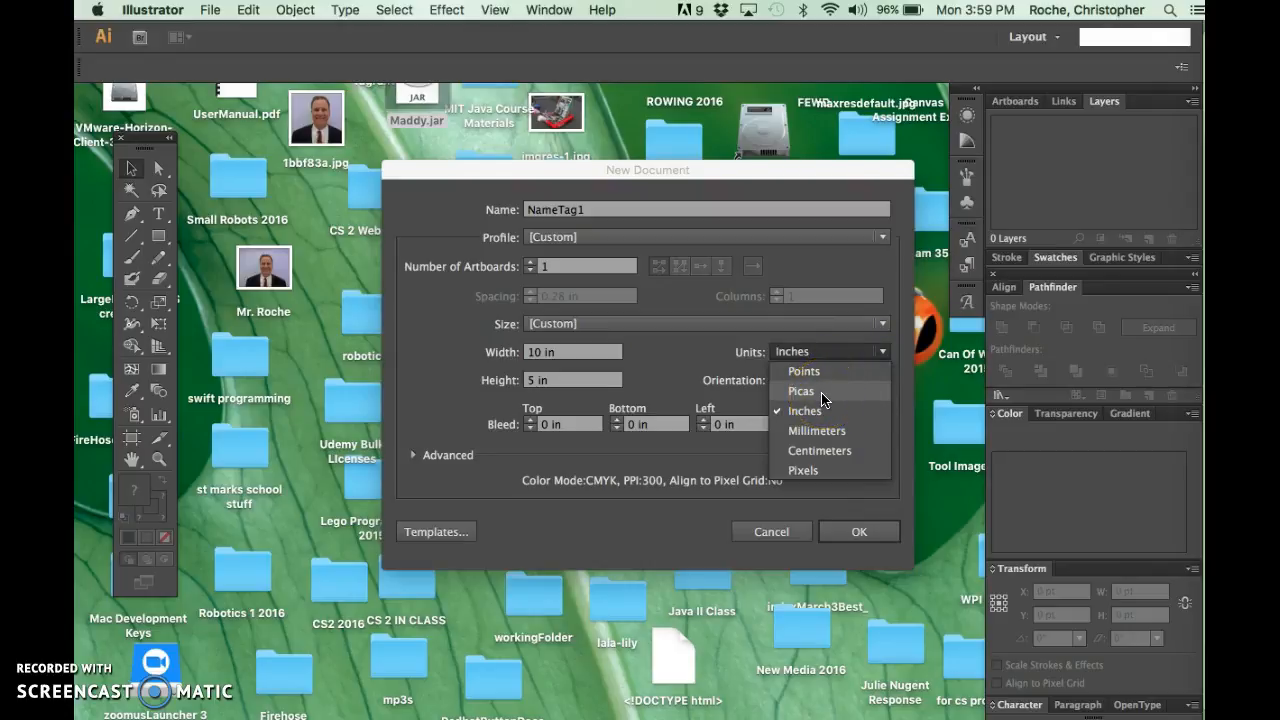
pyautogui.click(818, 411)
pyautogui.click(858, 533)
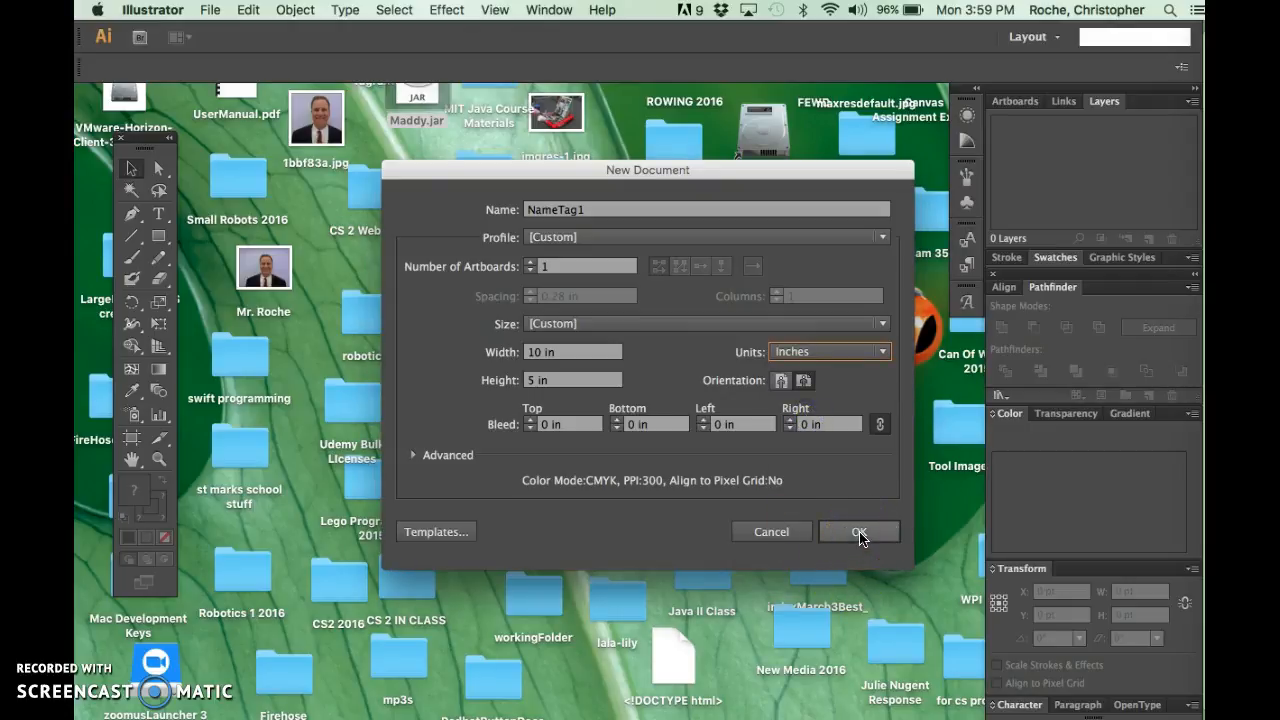
pyautogui.click(805, 381)
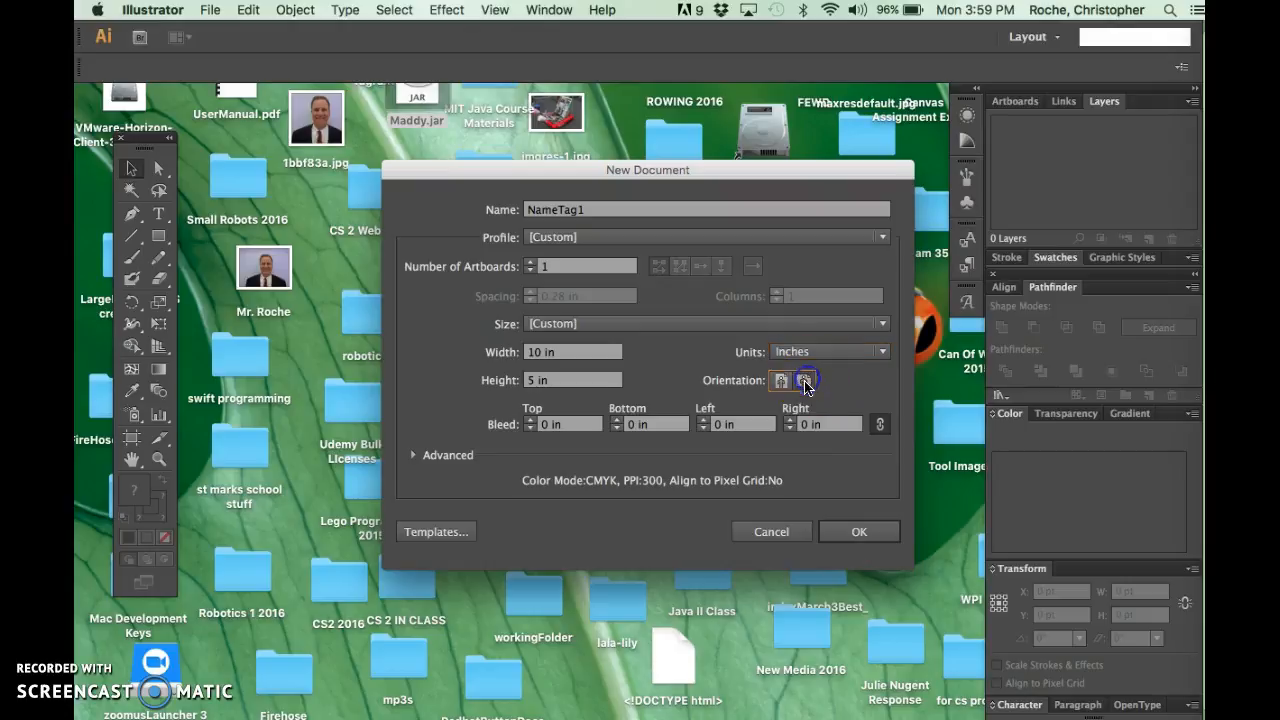
pyautogui.click(779, 383)
pyautogui.click(804, 383)
pyautogui.click(855, 533)
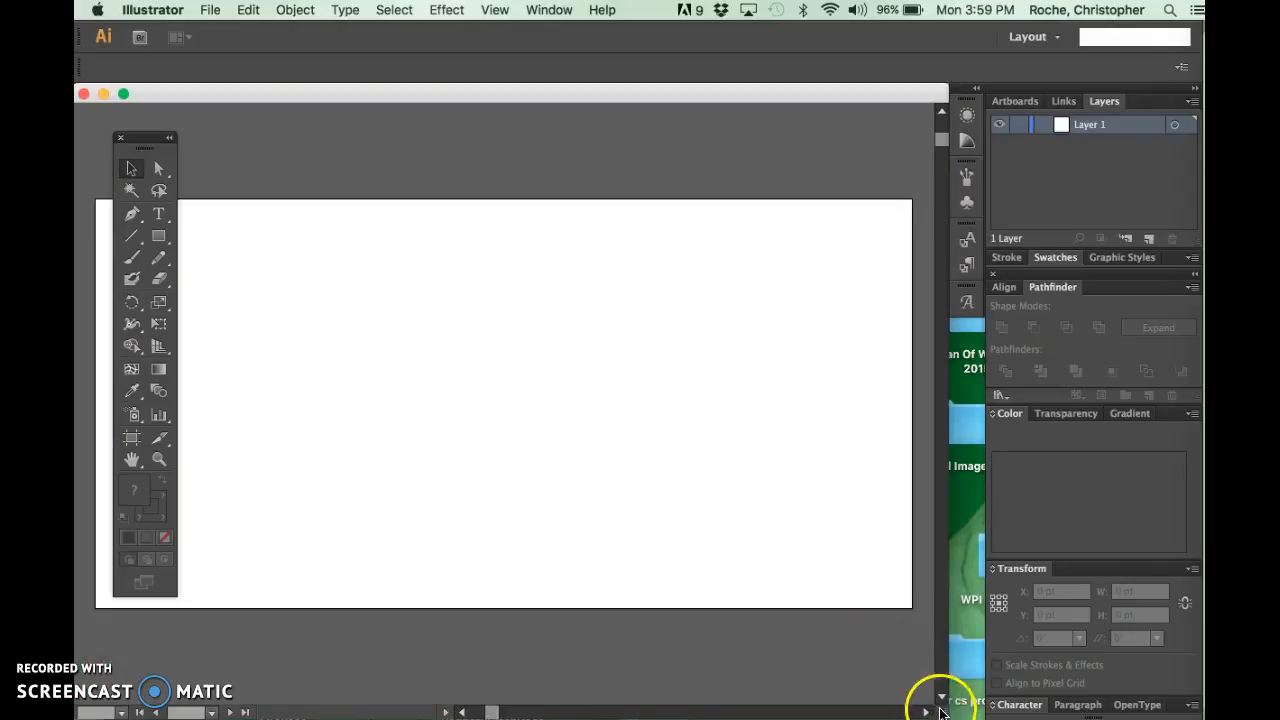
# Resize the NameTag1 document window to fit the workspace and reposition the Tools panel beside the artboard's edge
pyautogui.moveTo(942, 713); pyautogui.dragTo(962, 584)
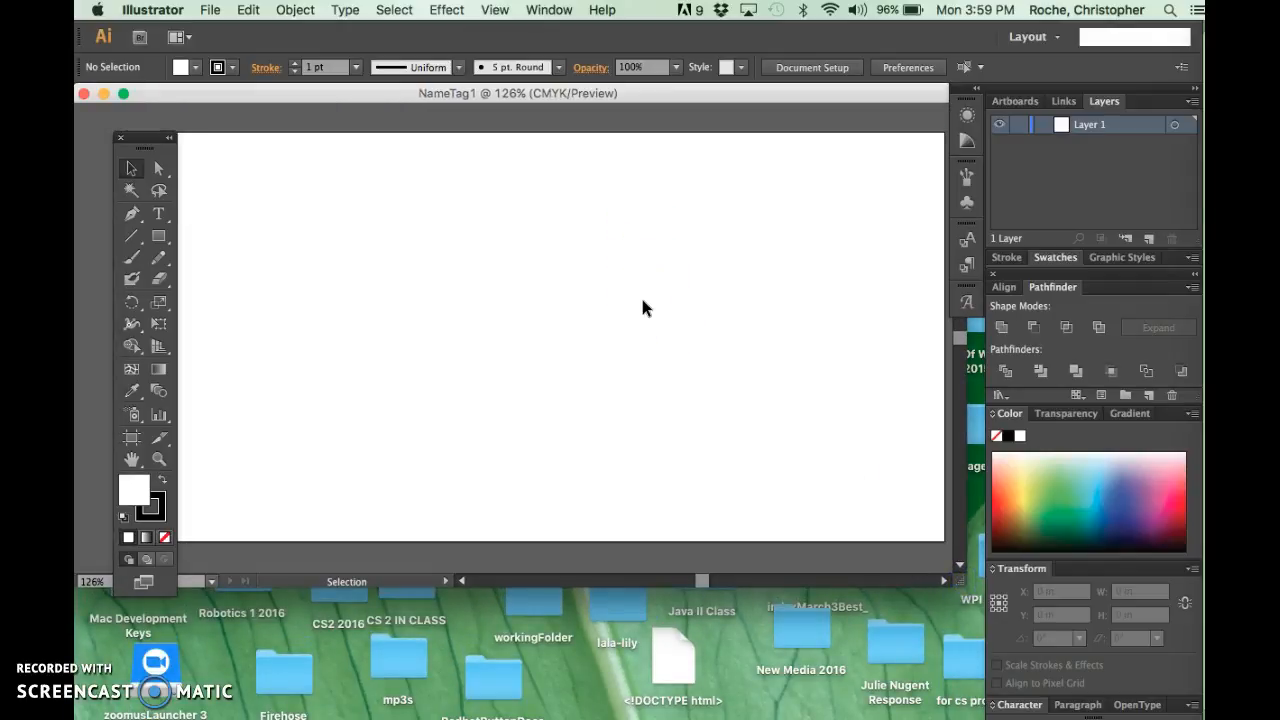
pyautogui.moveTo(141, 139); pyautogui.dragTo(101, 118)
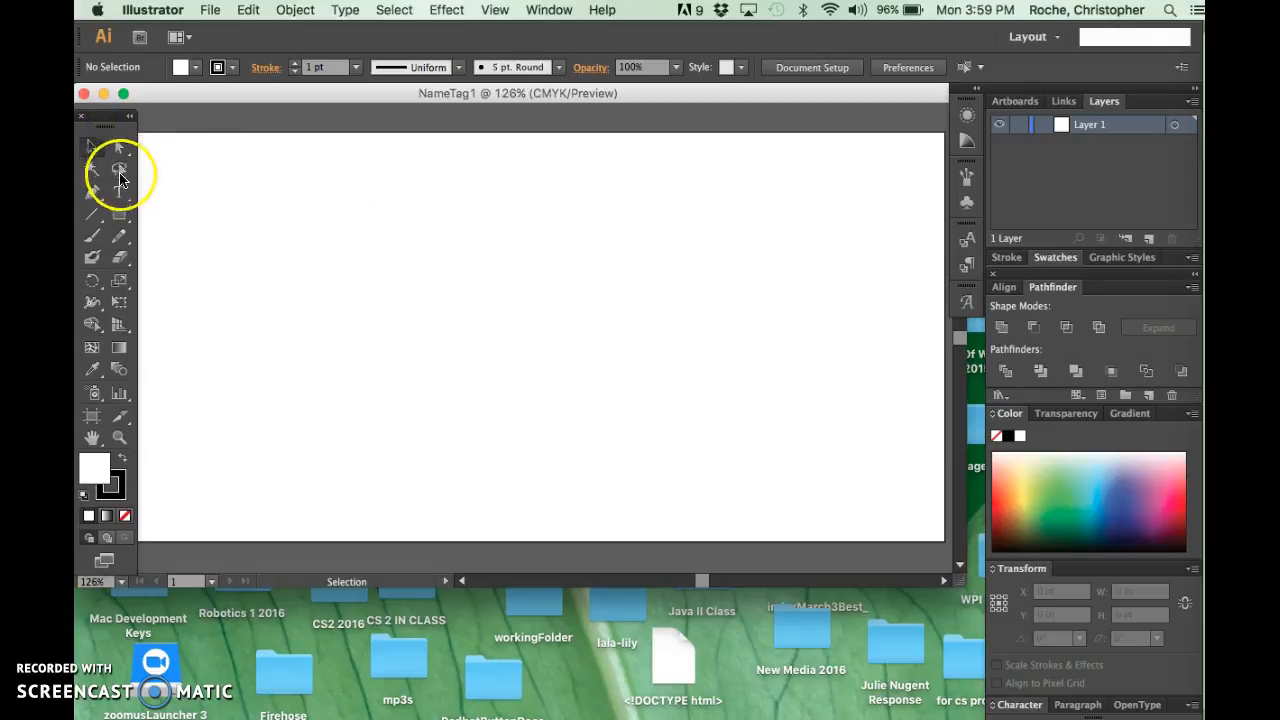
pyautogui.click(128, 216)
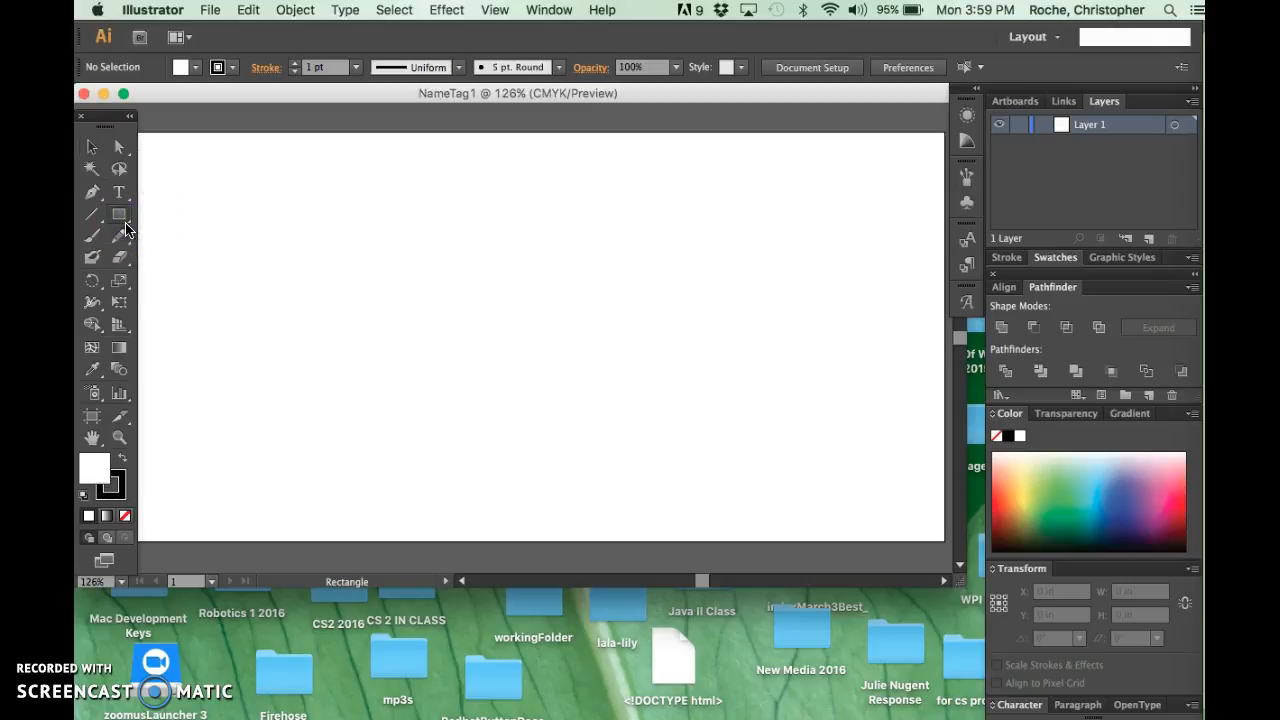
pyautogui.click(128, 227)
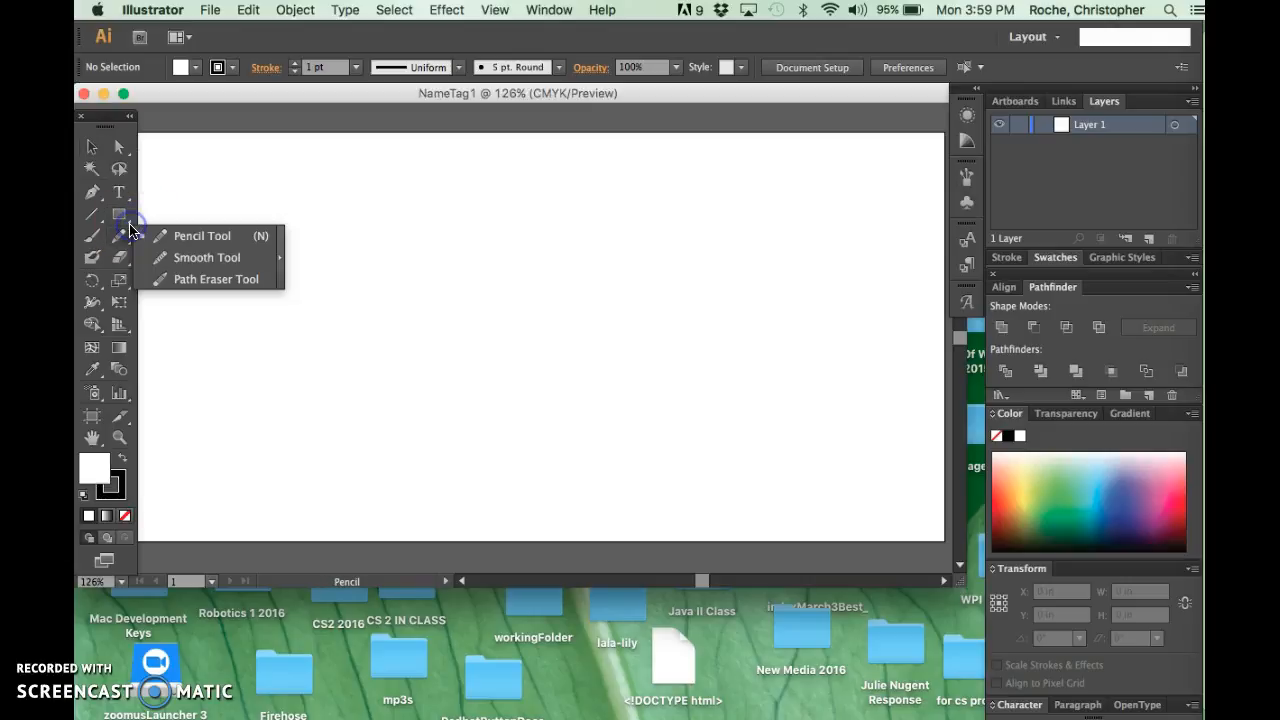
pyautogui.click(120, 217)
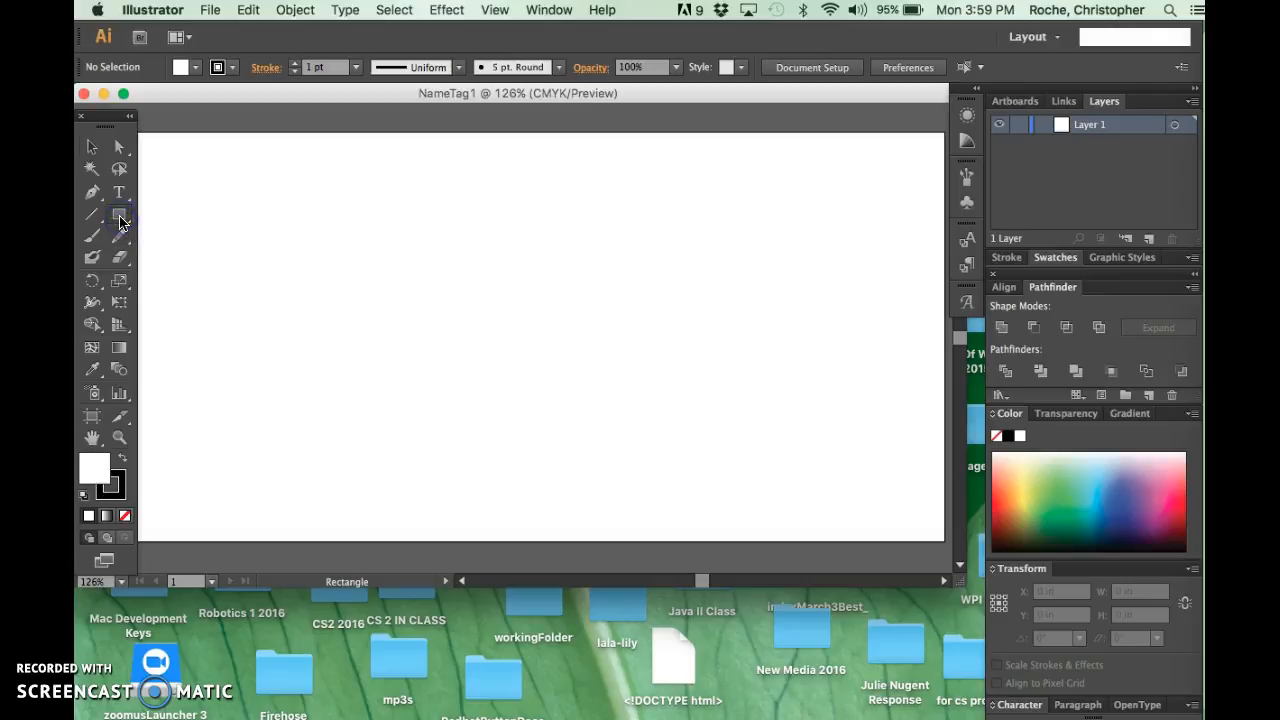
pyautogui.moveTo(112, 114); pyautogui.dragTo(138, 126)
# Draw a five-pointed star about 3.35 in wide and 3.49 in high on the artboard and delete it
pyautogui.click(158, 228)
pyautogui.click(157, 229)
pyautogui.moveTo(157, 237); pyautogui.dragTo(203, 314)
pyautogui.moveTo(440, 277); pyautogui.dragTo(565, 361)
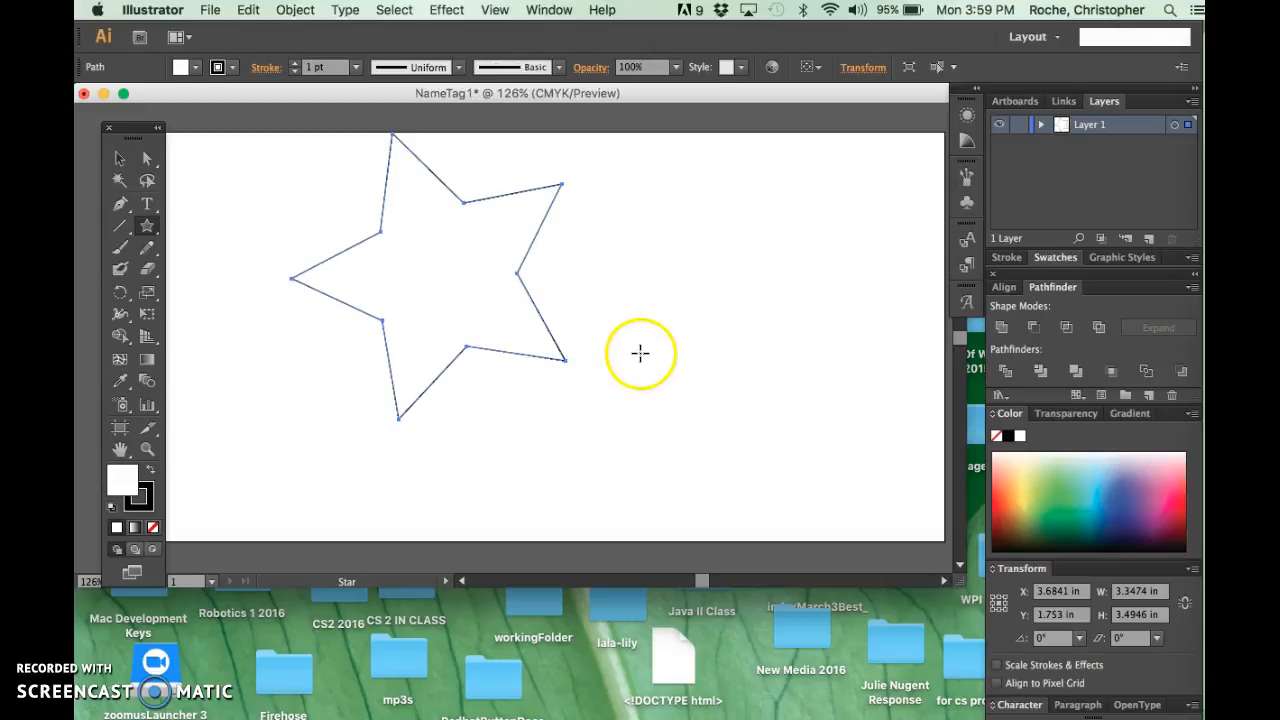
pyautogui.click(119, 159)
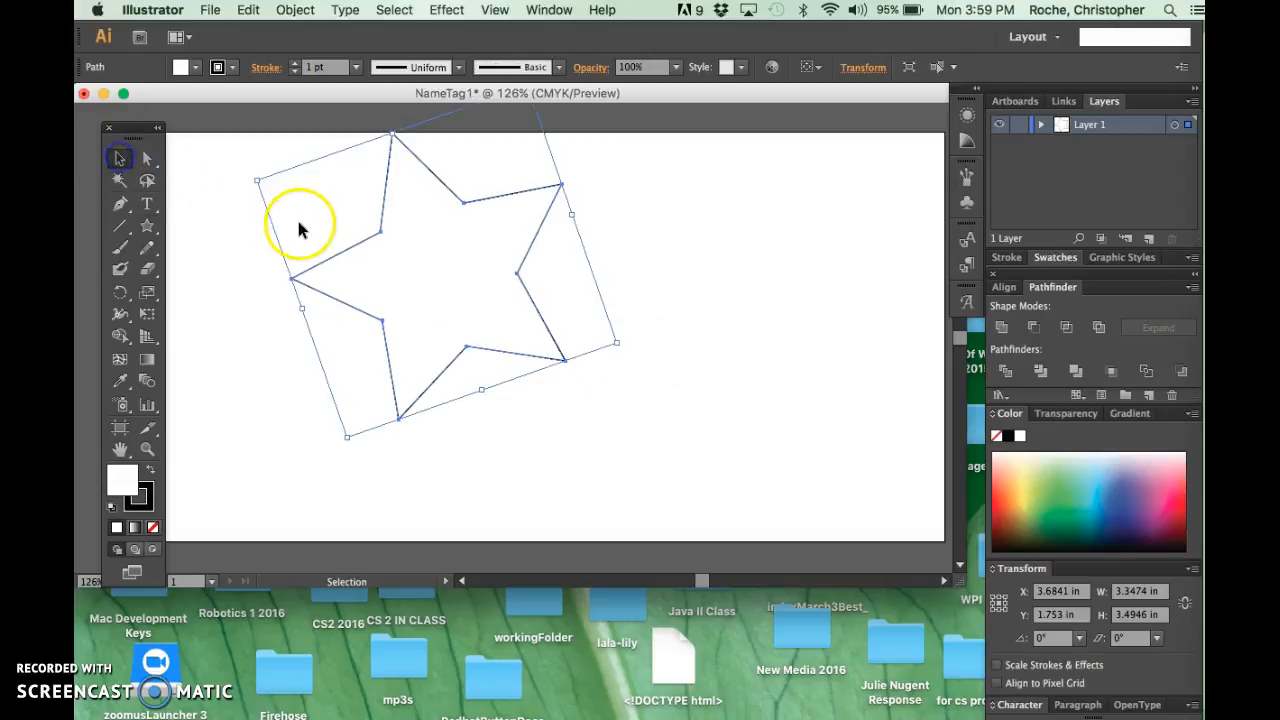
pyautogui.press('Delete')
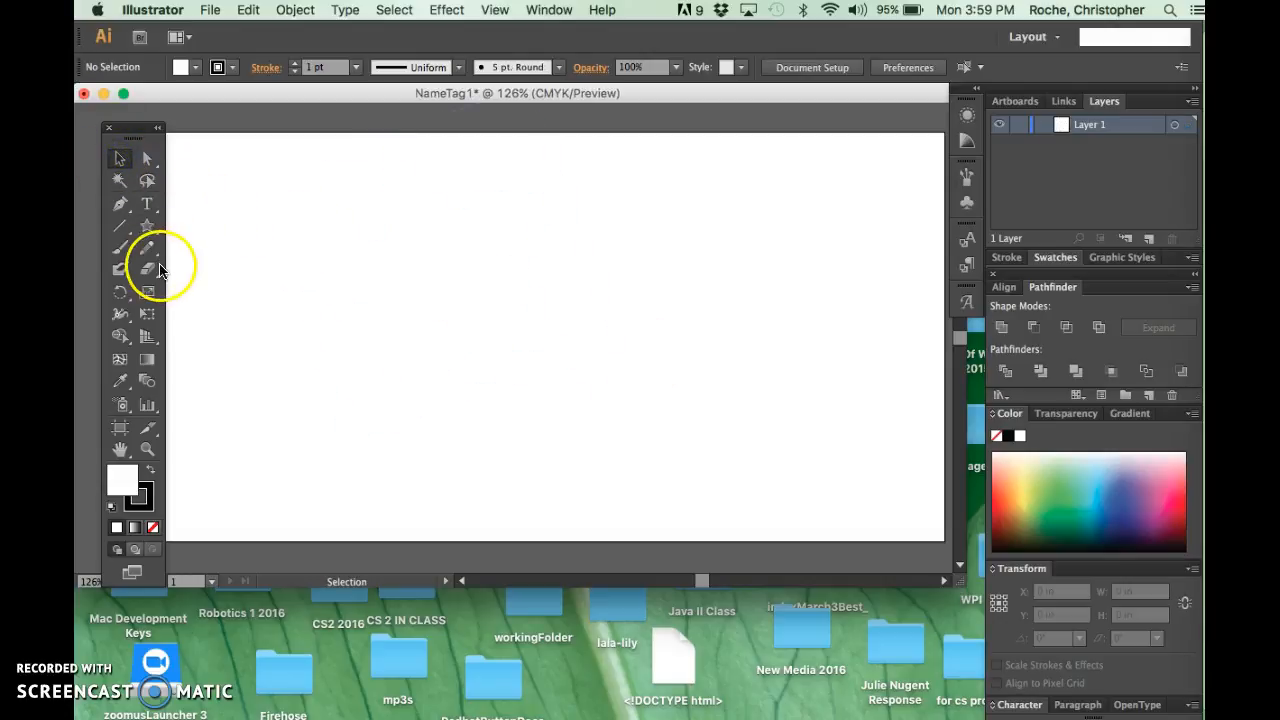
# Draw a rounded rectangle about 6.47 in wide and 2.4 in high in the middle of the artboard
pyautogui.click(155, 232)
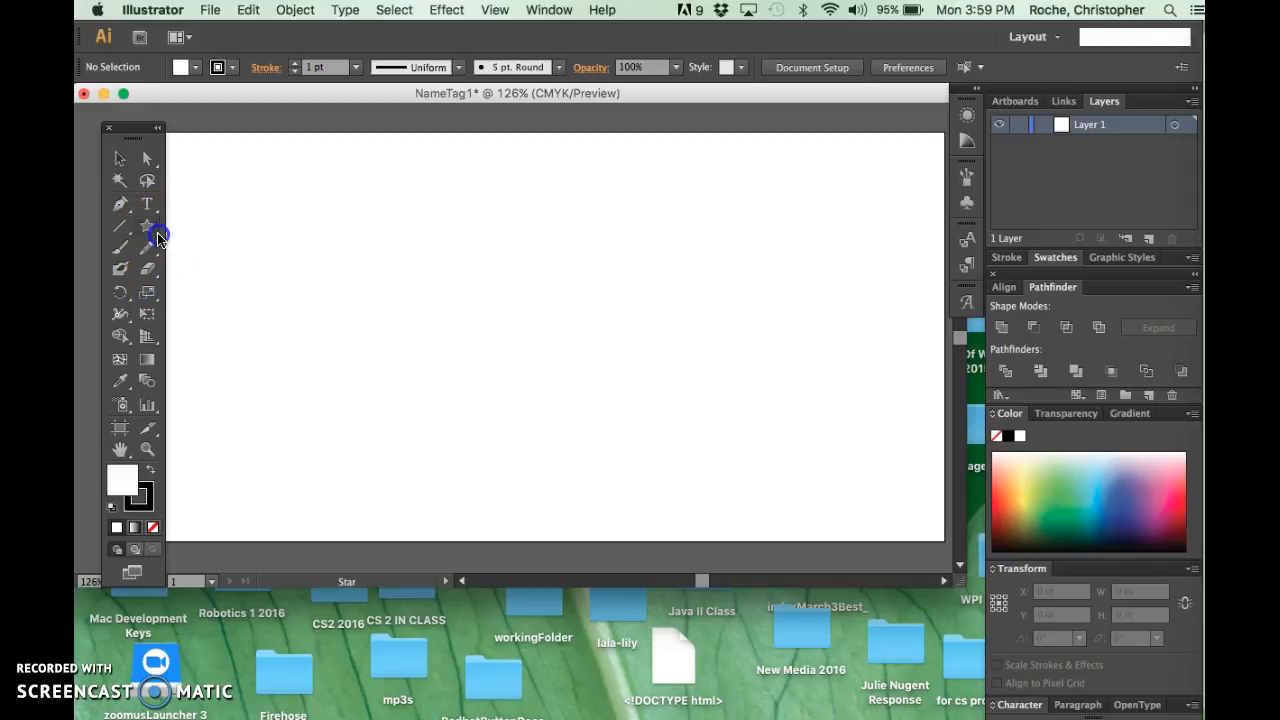
pyautogui.moveTo(157, 236); pyautogui.dragTo(205, 254)
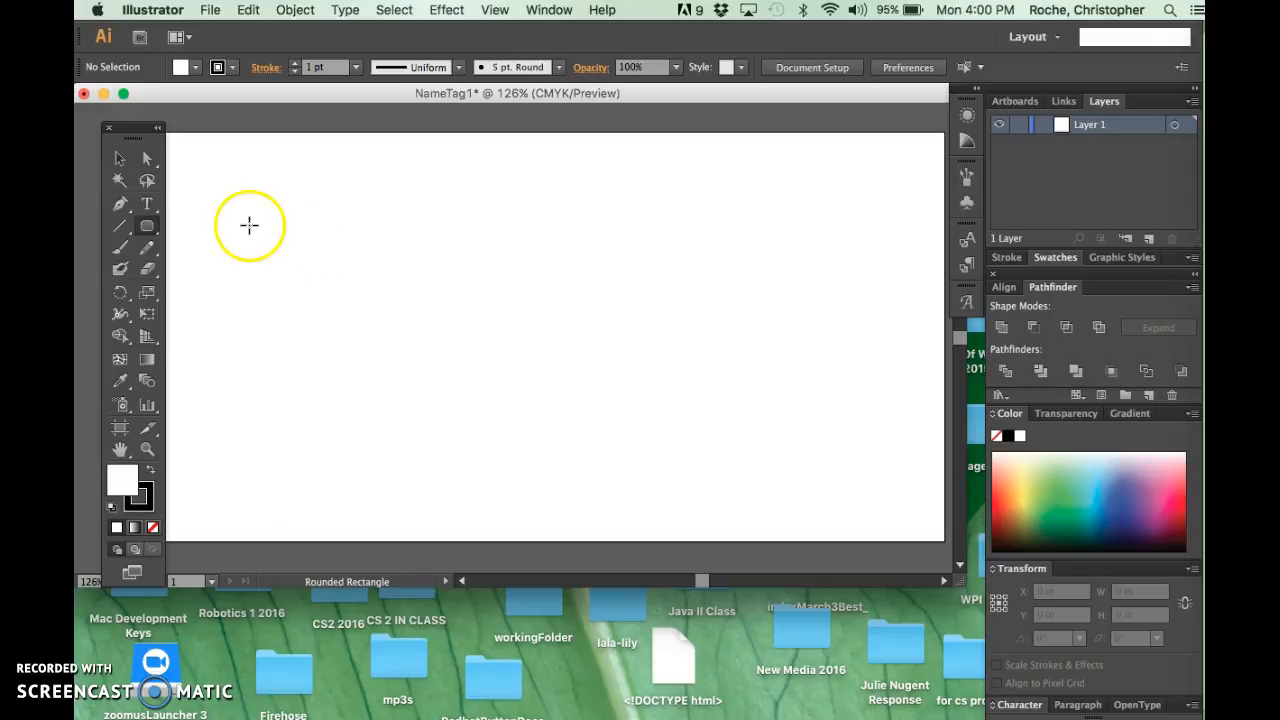
pyautogui.moveTo(275, 245); pyautogui.dragTo(805, 442)
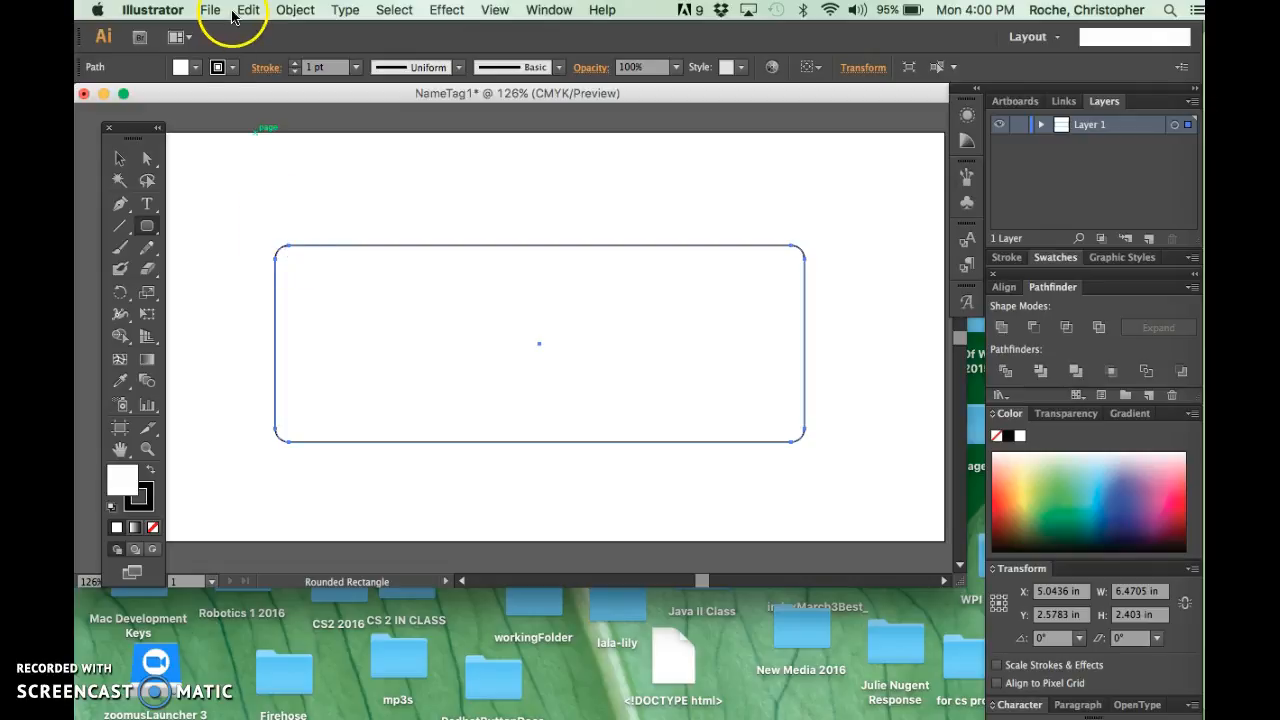
# Increase the rounded rectangle's stroke weight to 19 pt
pyautogui.click(235, 73)
pyautogui.click(235, 73)
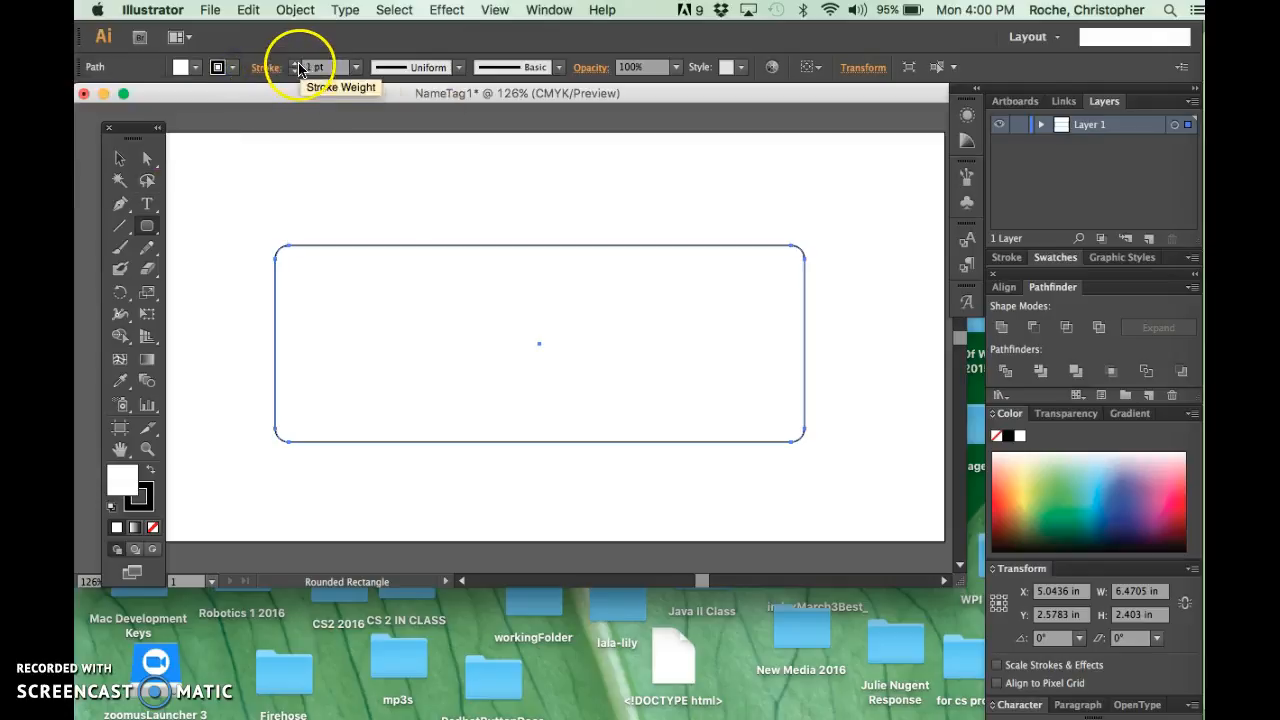
pyautogui.click(295, 64)
pyautogui.click(295, 64)
pyautogui.click(295, 64)
pyautogui.click(295, 64)
pyautogui.click(295, 64)
pyautogui.click(295, 64)
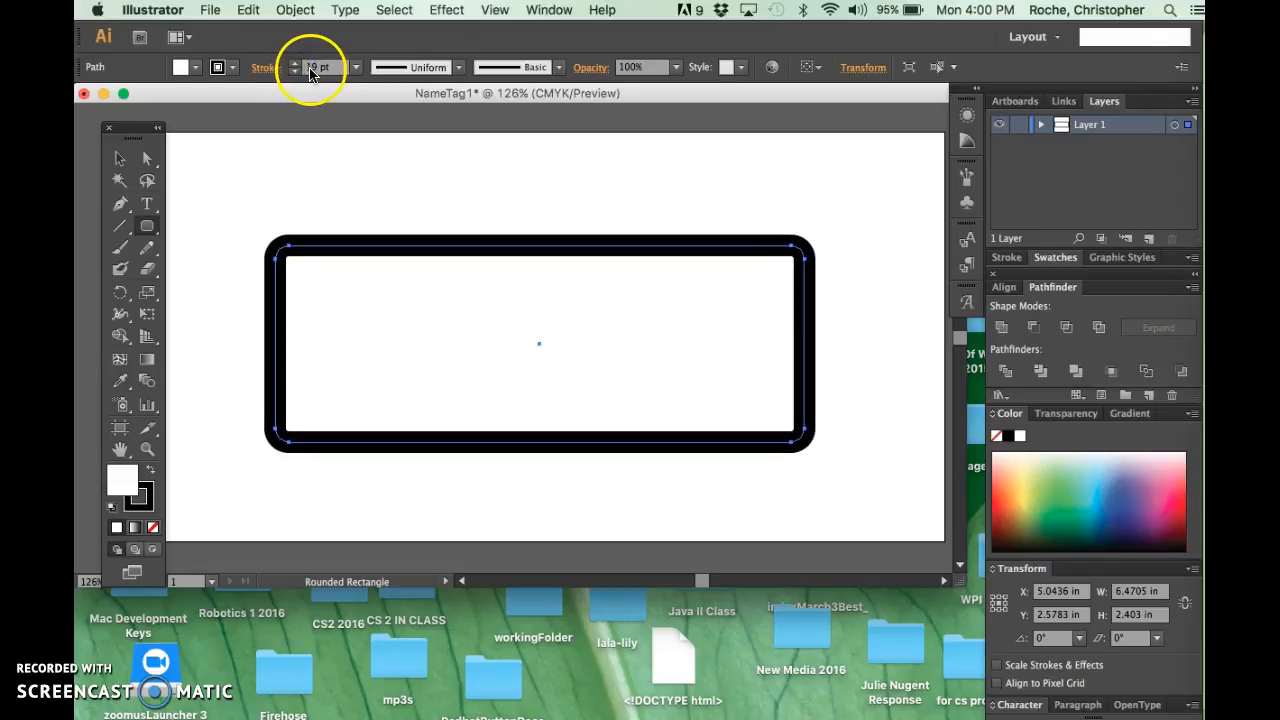
# Set the rounded rectangle's stroke weight to 10 pt and look through the variable width profiles
pyautogui.click(295, 73)
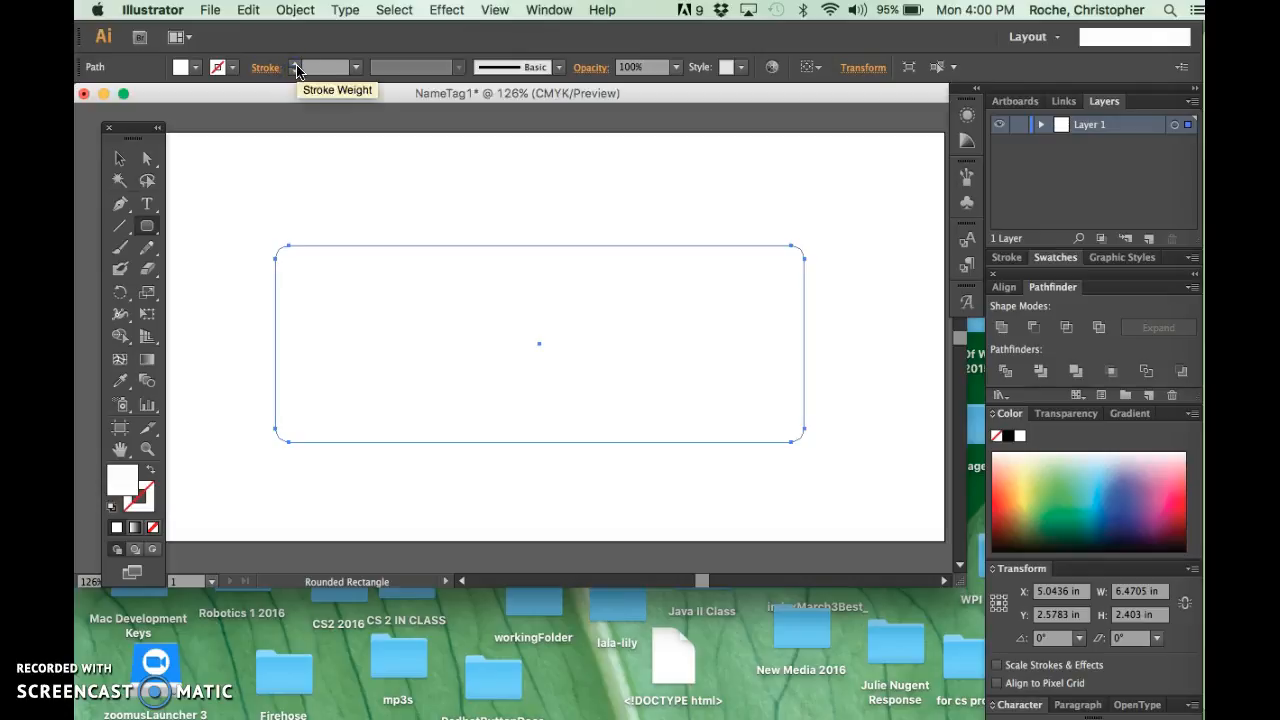
pyautogui.click(296, 64)
pyautogui.click(296, 64)
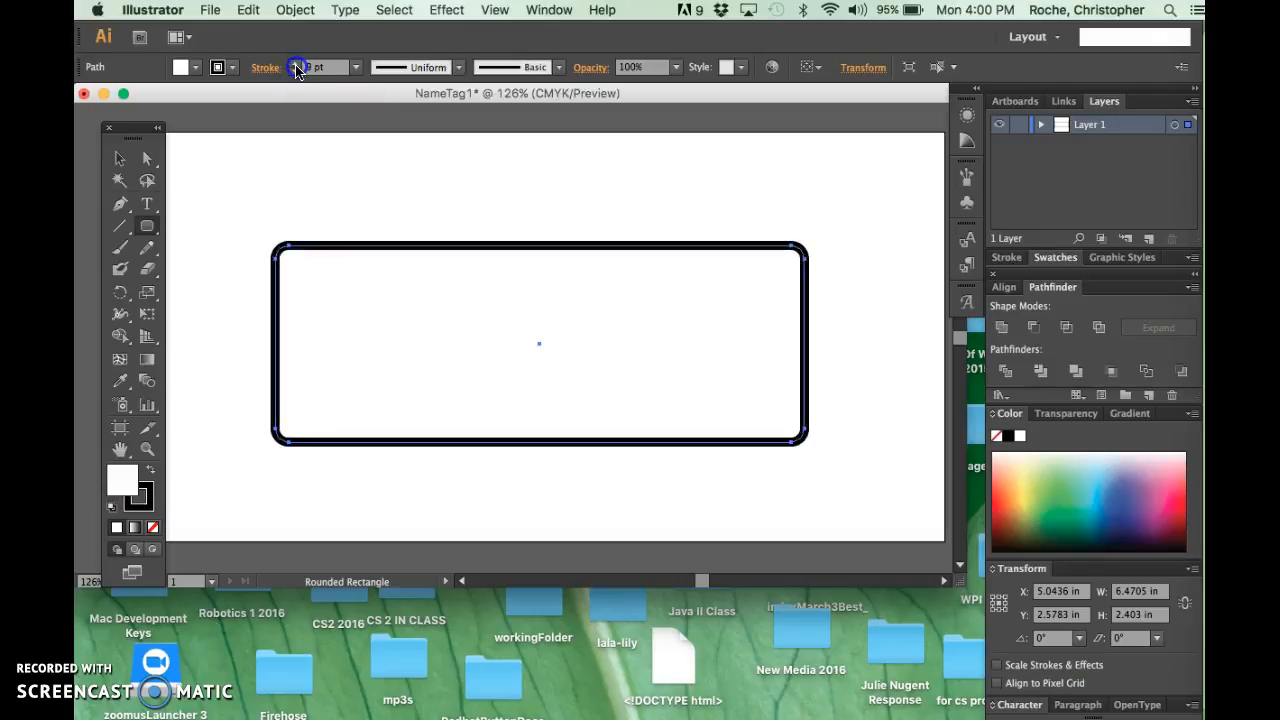
pyautogui.click(458, 67)
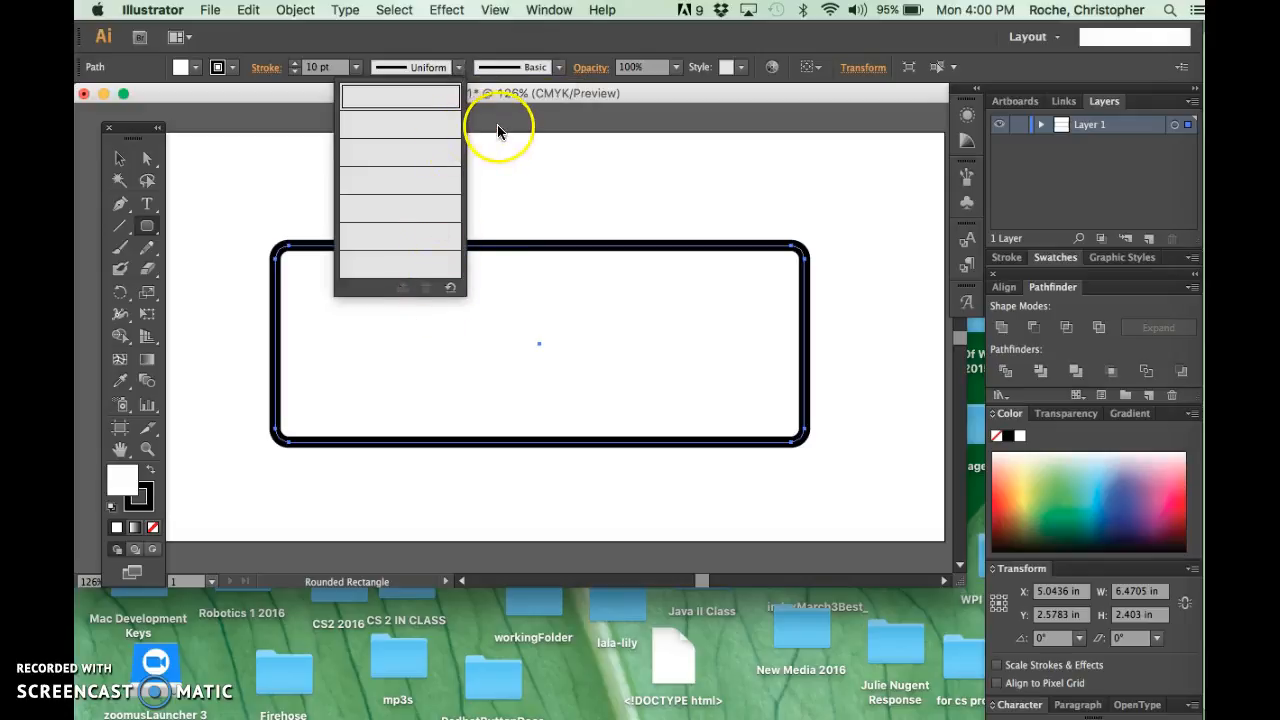
pyautogui.click(460, 67)
# Try the rough charcoal-like, small round and red banner-shaped brush definitions on the rounded rectangle's outline
pyautogui.click(560, 67)
pyautogui.click(466, 165)
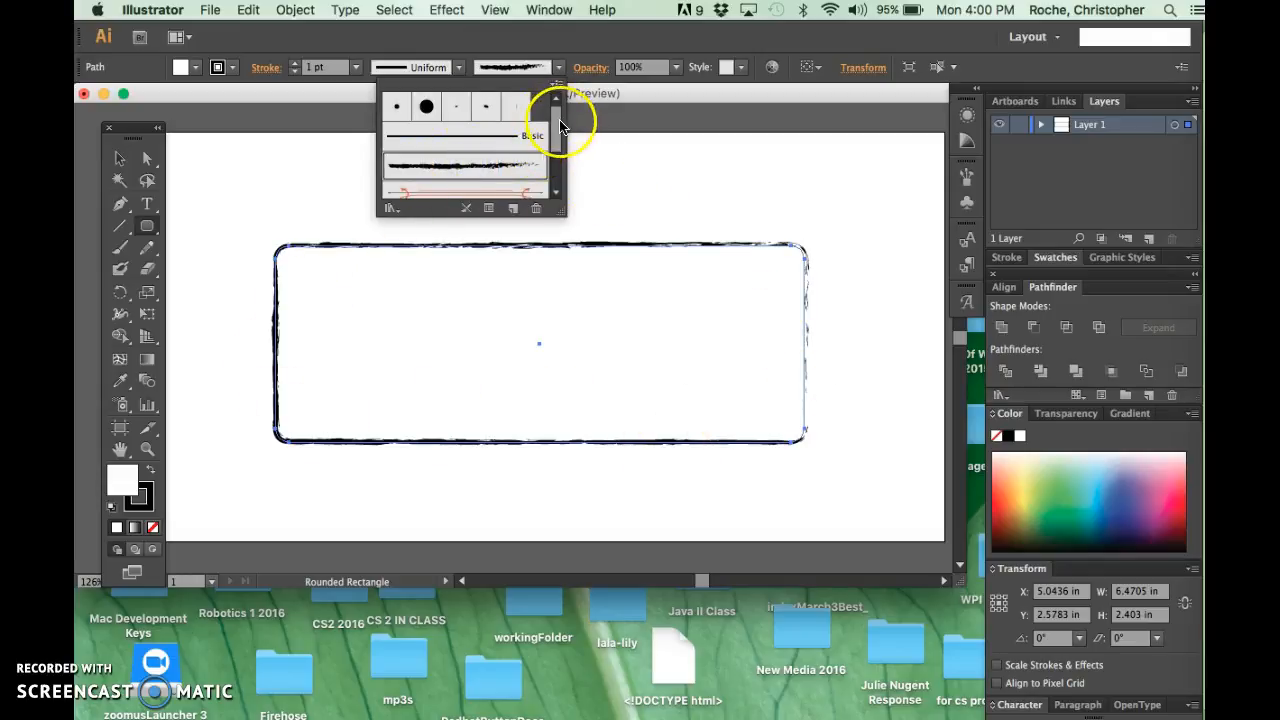
pyautogui.click(396, 108)
pyautogui.moveTo(557, 138); pyautogui.dragTo(560, 175)
pyautogui.click(486, 121)
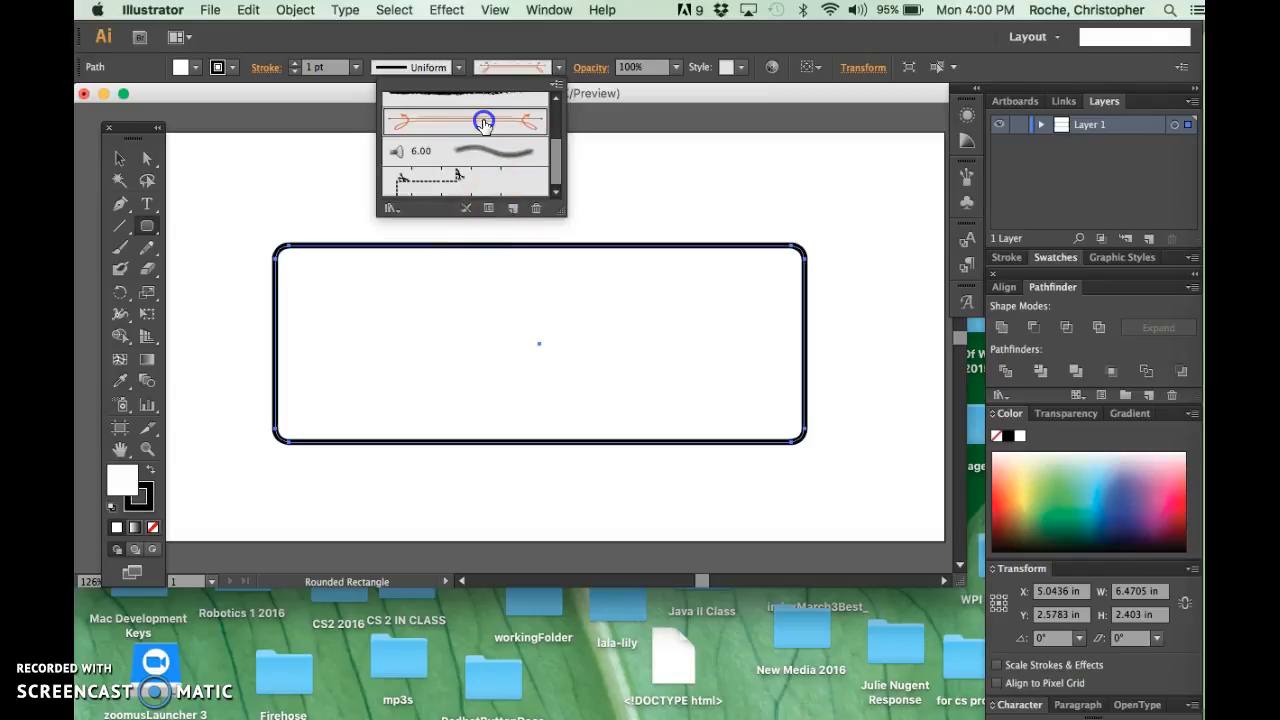
pyautogui.click(221, 302)
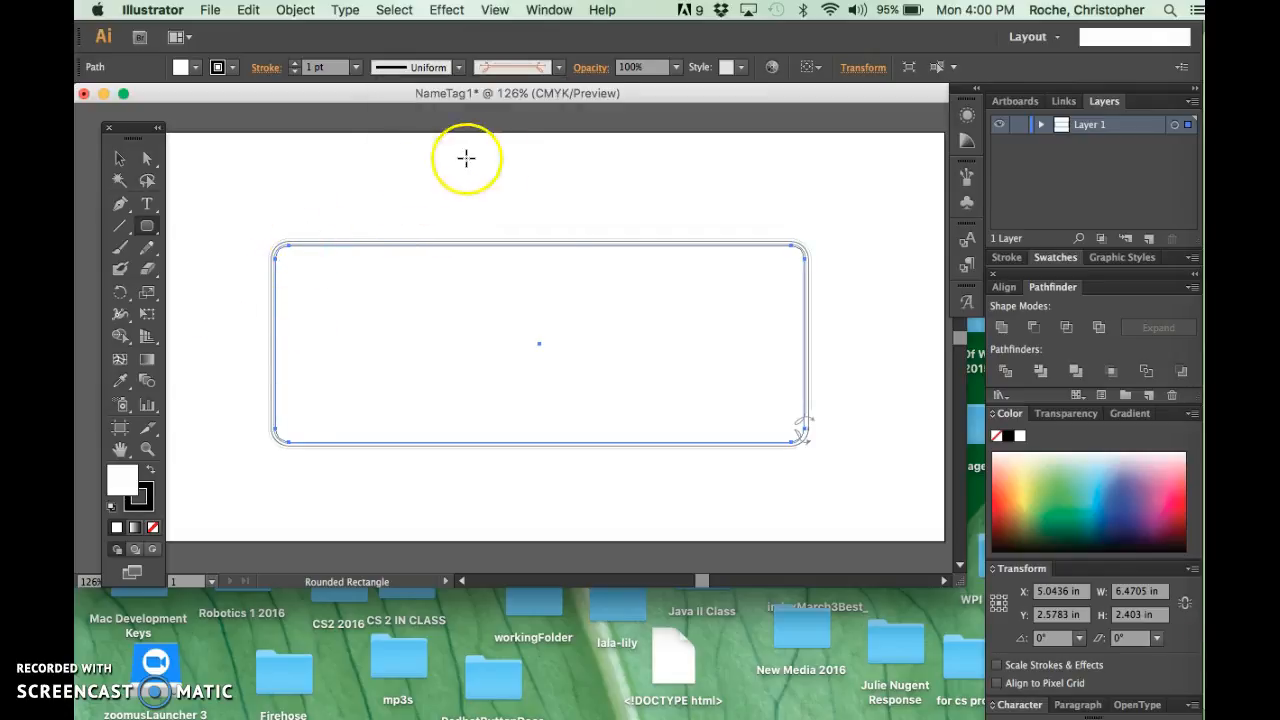
pyautogui.click(476, 241)
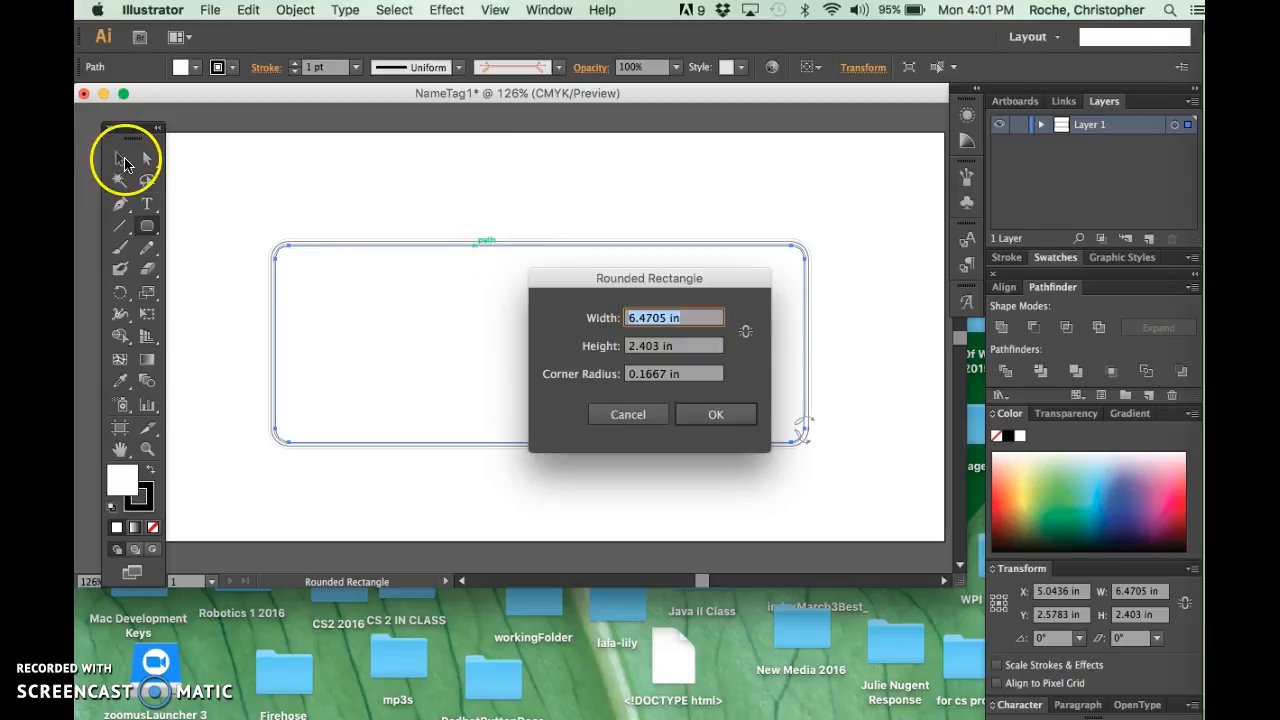
pyautogui.click(627, 415)
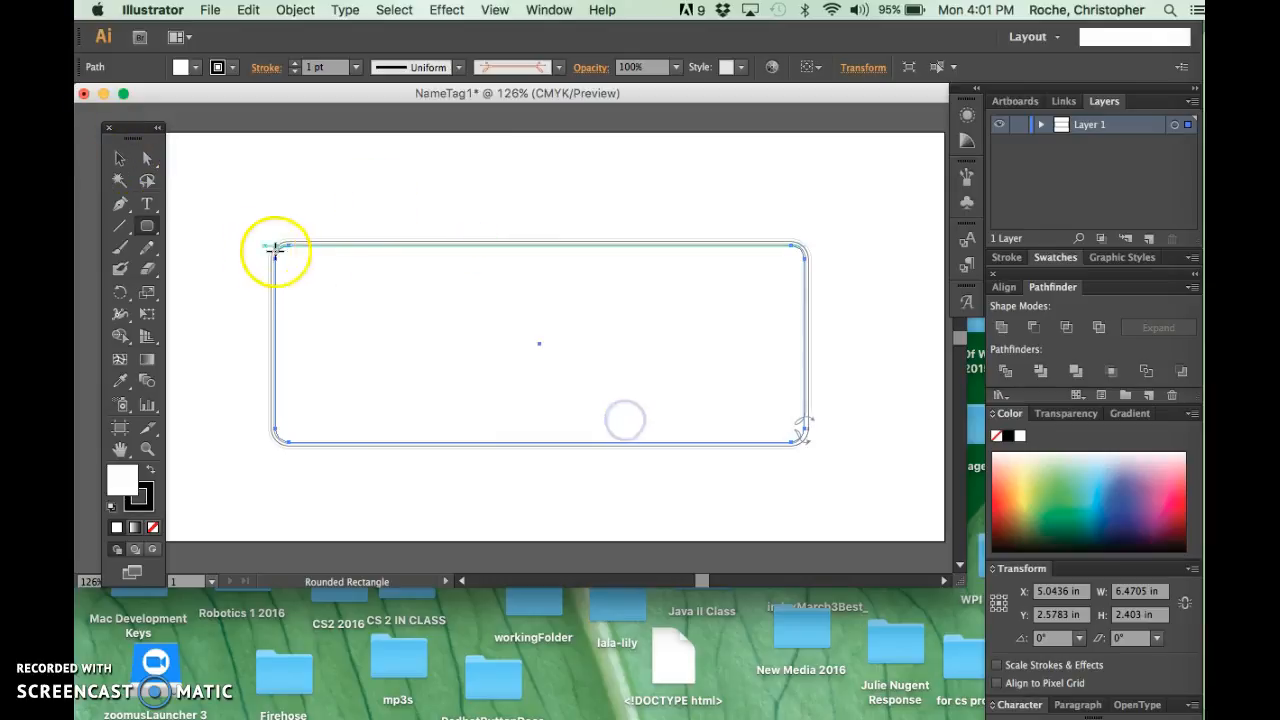
# Select the rounded rectangle and apply the 5 pt. Round brush definition to its outline
pyautogui.click(119, 158)
pyautogui.click(288, 244)
pyautogui.click(458, 68)
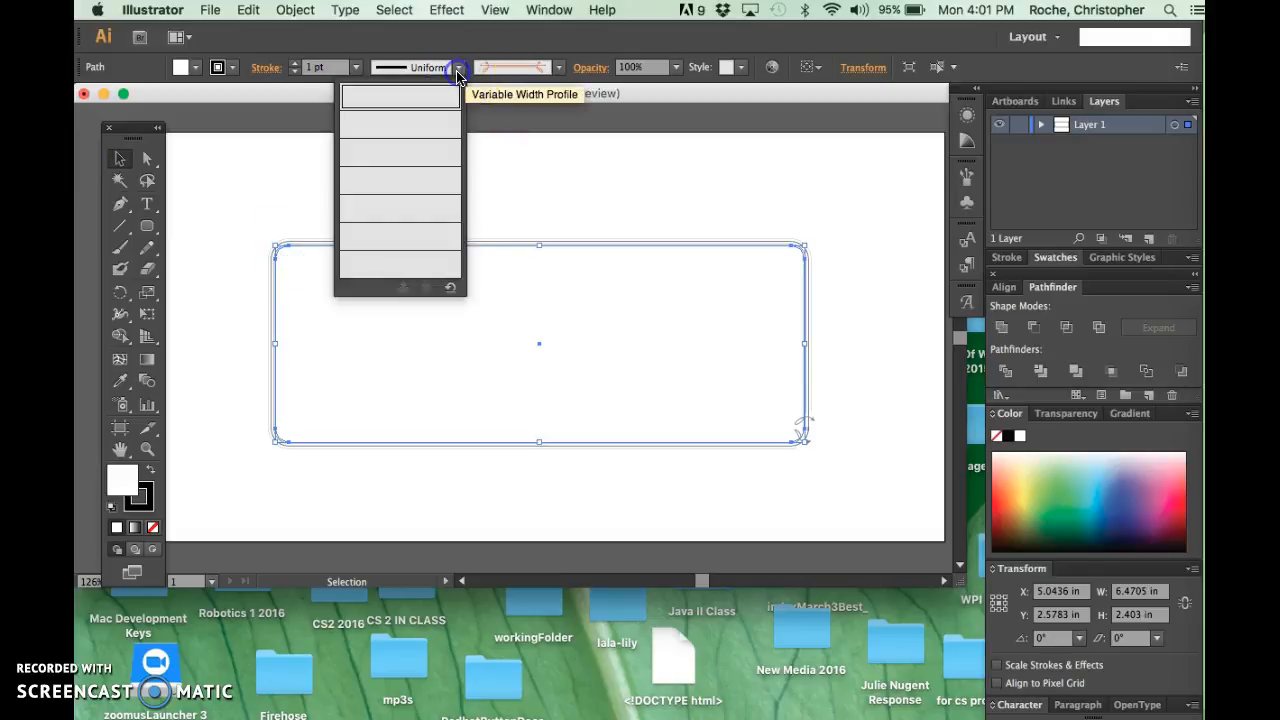
pyautogui.click(557, 68)
pyautogui.click(557, 68)
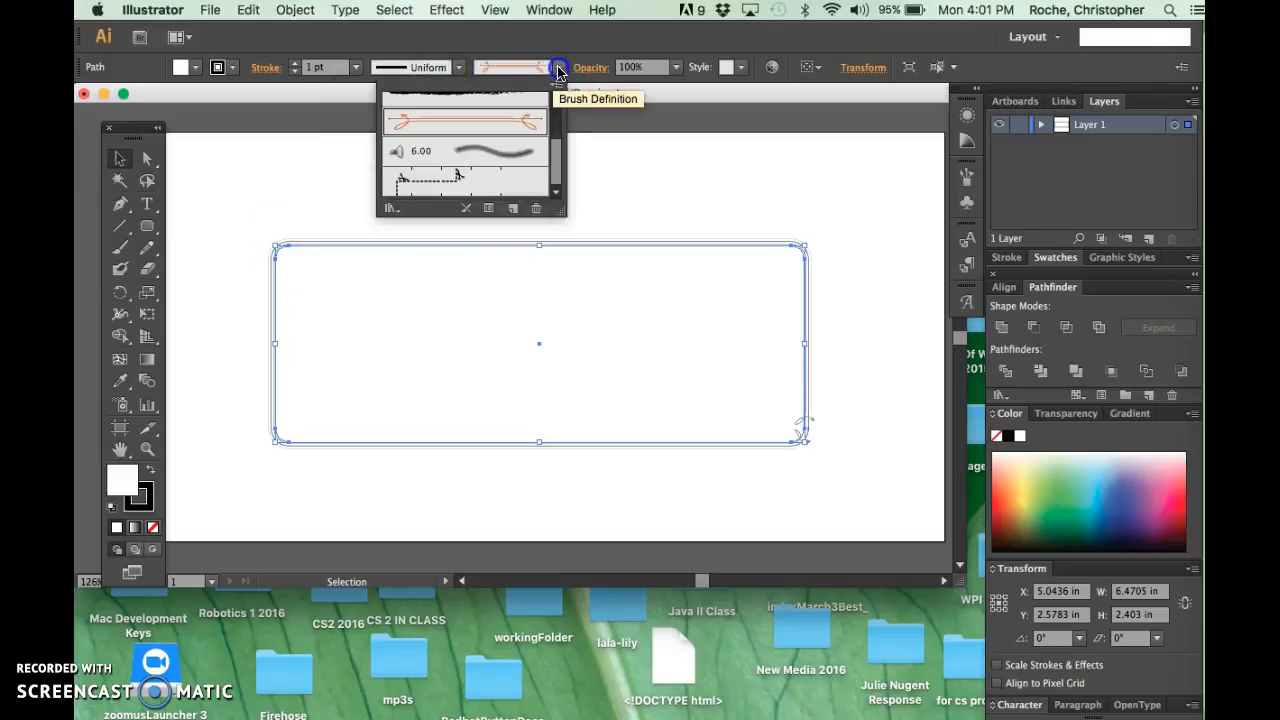
pyautogui.moveTo(554, 148); pyautogui.dragTo(557, 108)
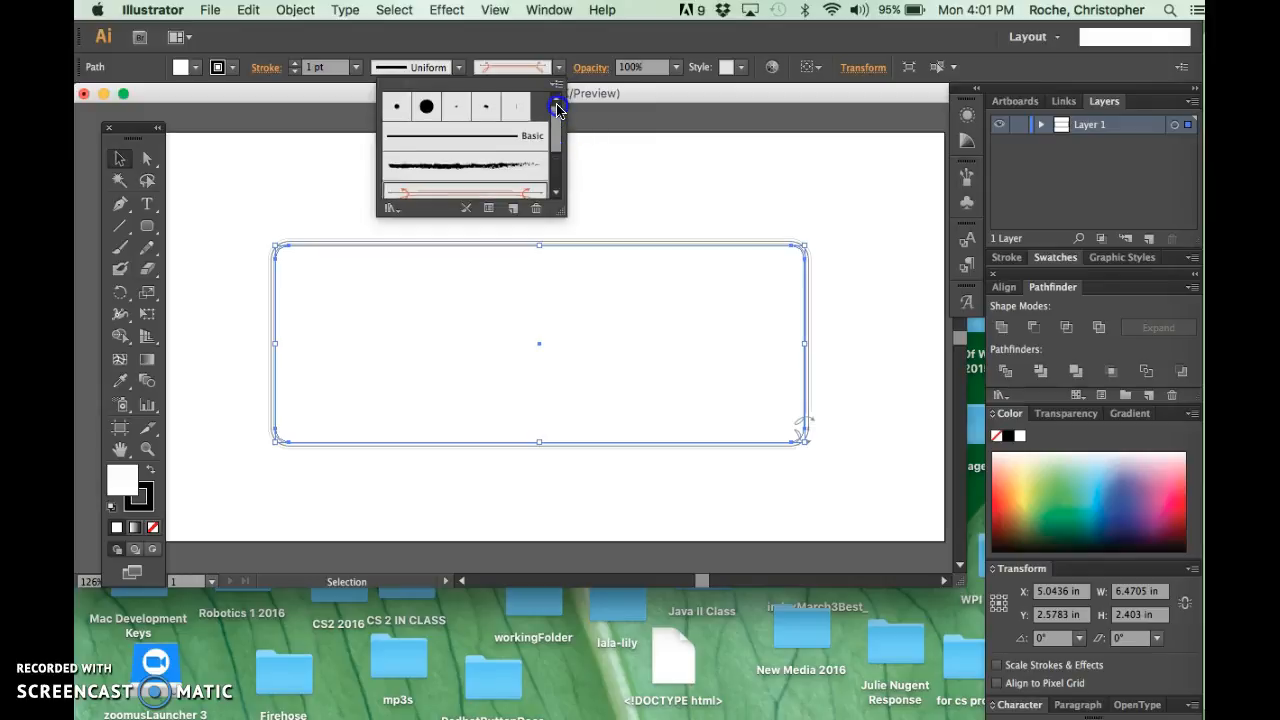
pyautogui.click(430, 108)
pyautogui.click(266, 187)
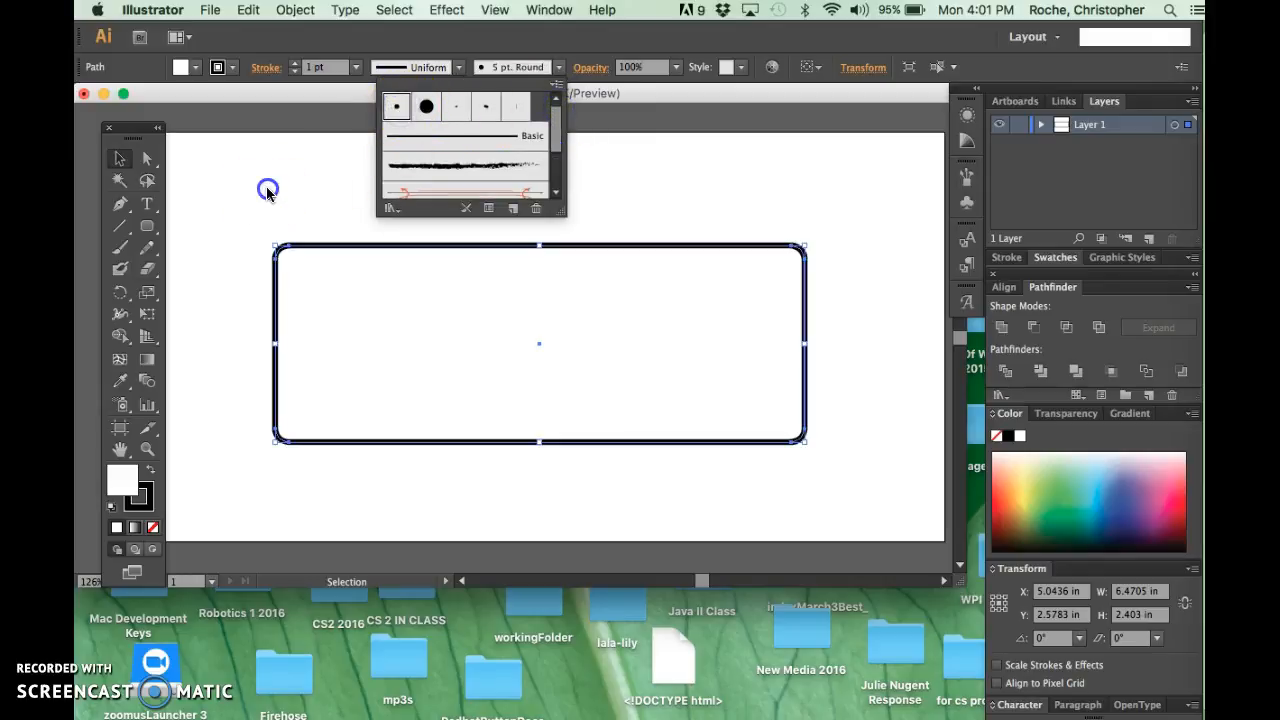
# Reduce the rounded rectangle's stroke weight until the shape has no stroke
pyautogui.click(295, 72)
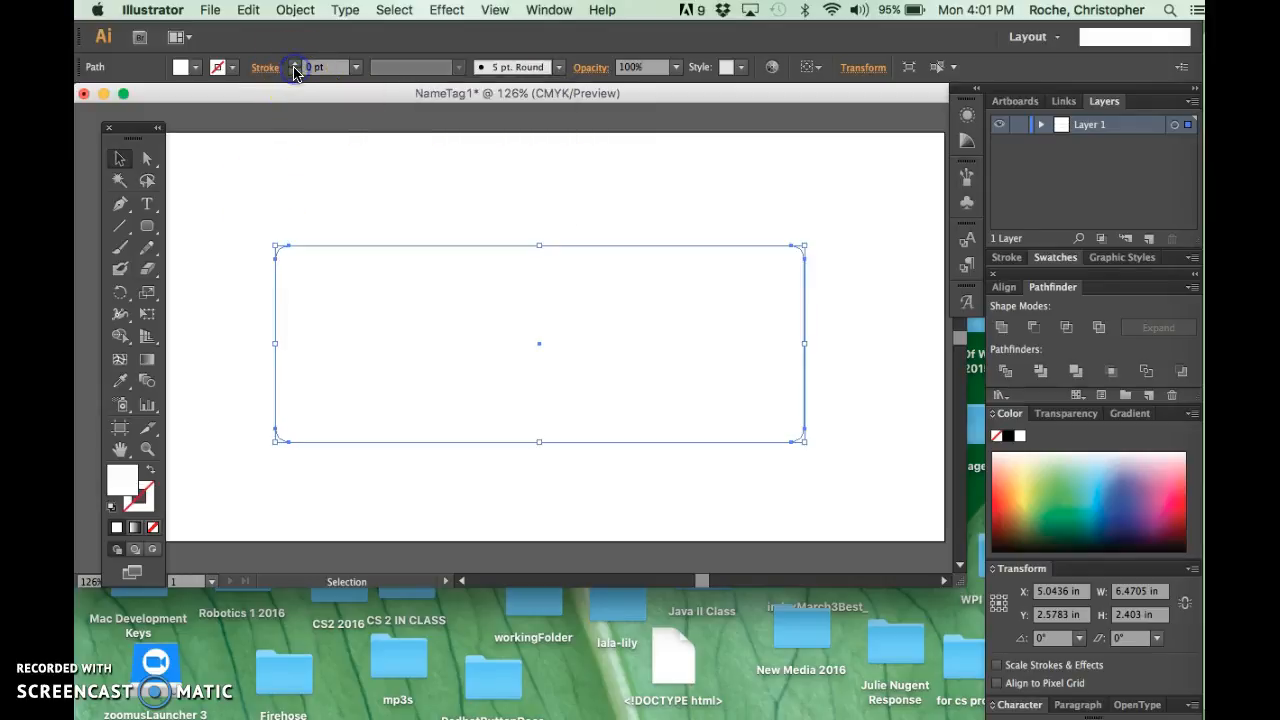
pyautogui.click(296, 74)
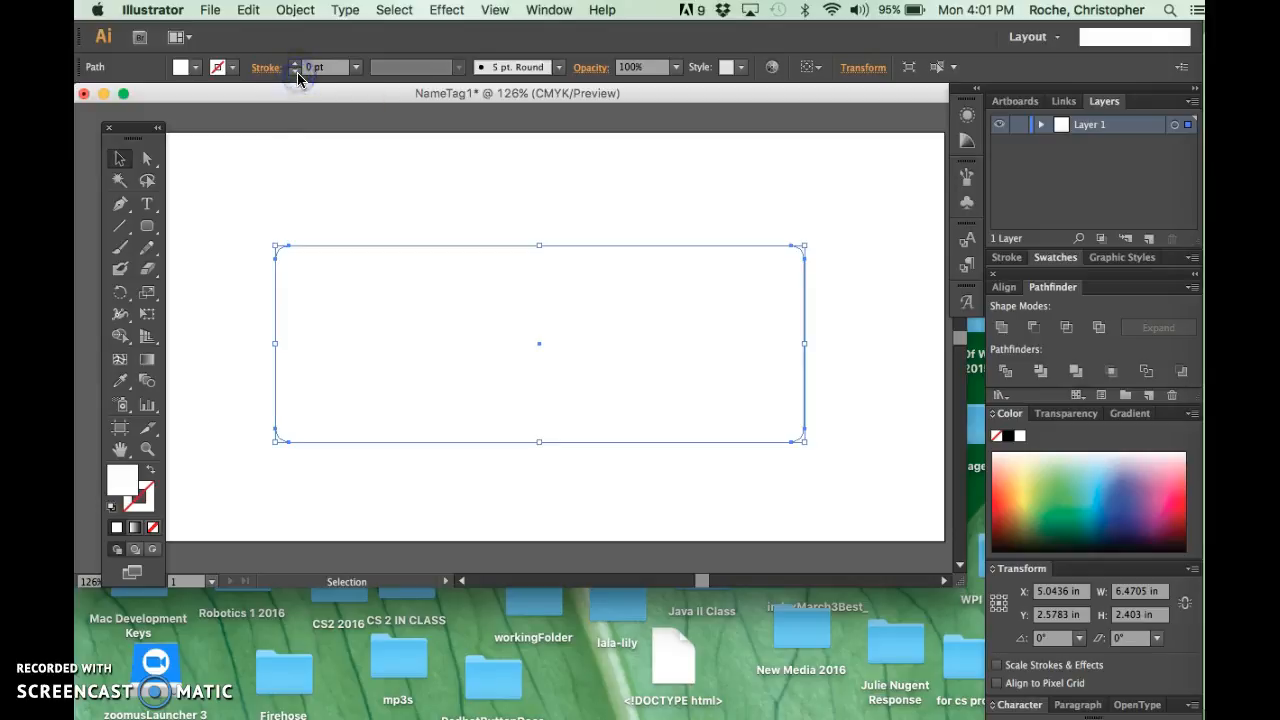
pyautogui.click(151, 473)
pyautogui.click(153, 472)
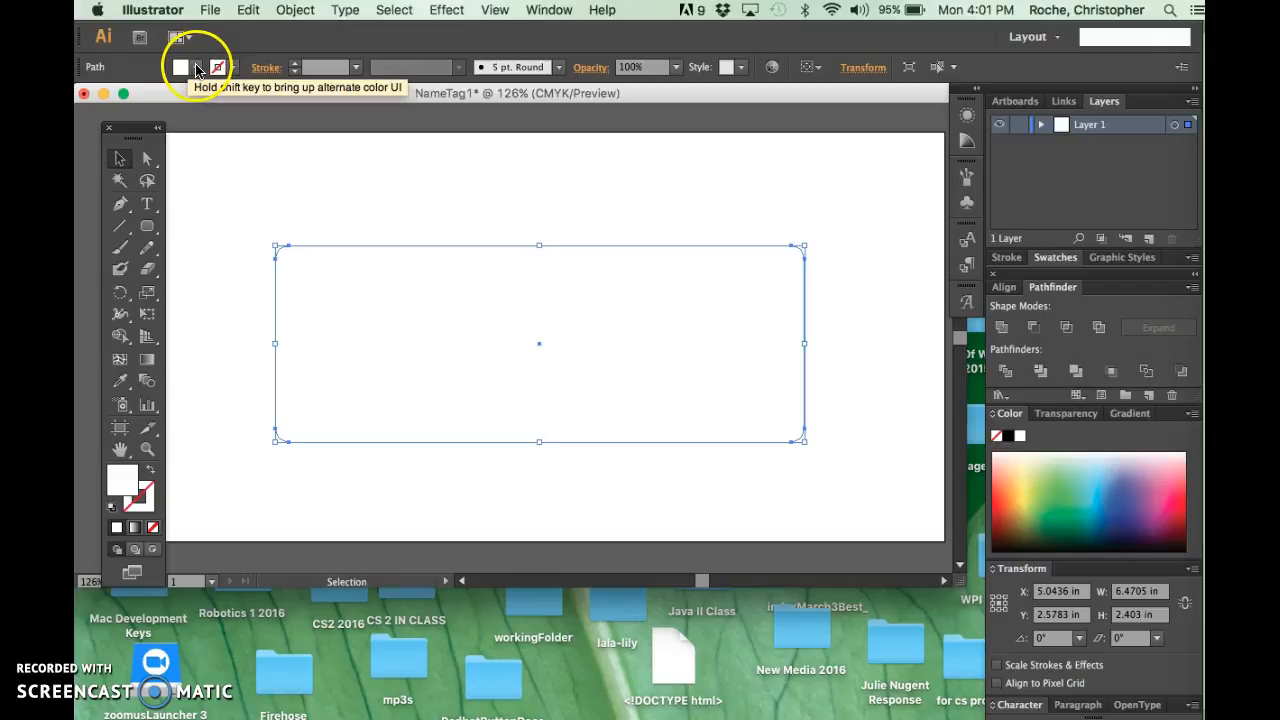
# Try the CMYK Red, yellow and dark blue swatches as the rounded rectangle's fill
pyautogui.click(118, 161)
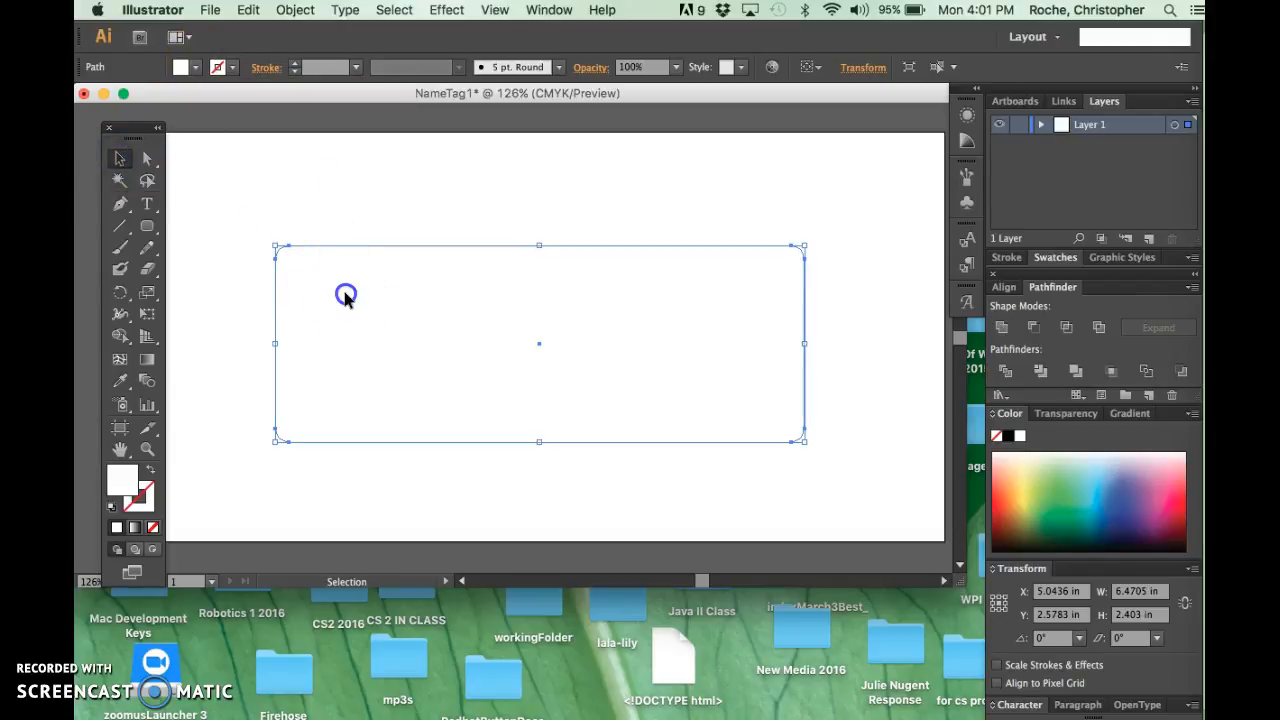
pyautogui.click(197, 67)
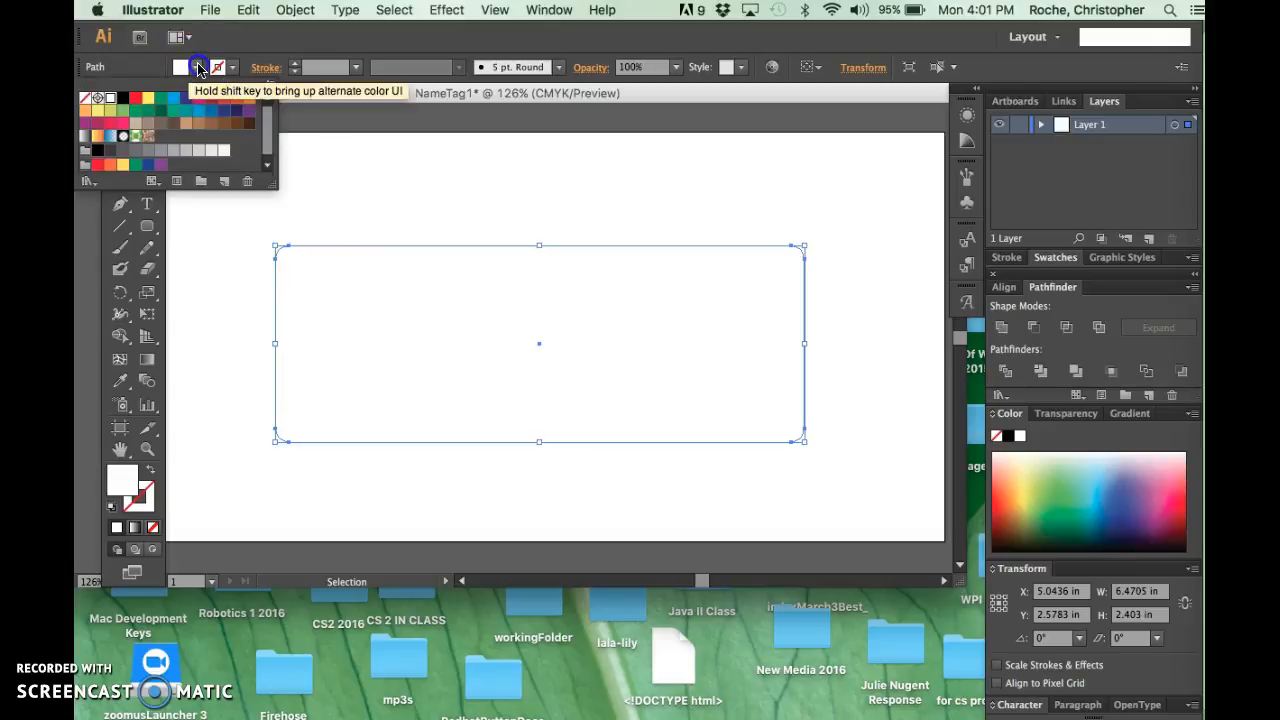
pyautogui.click(135, 99)
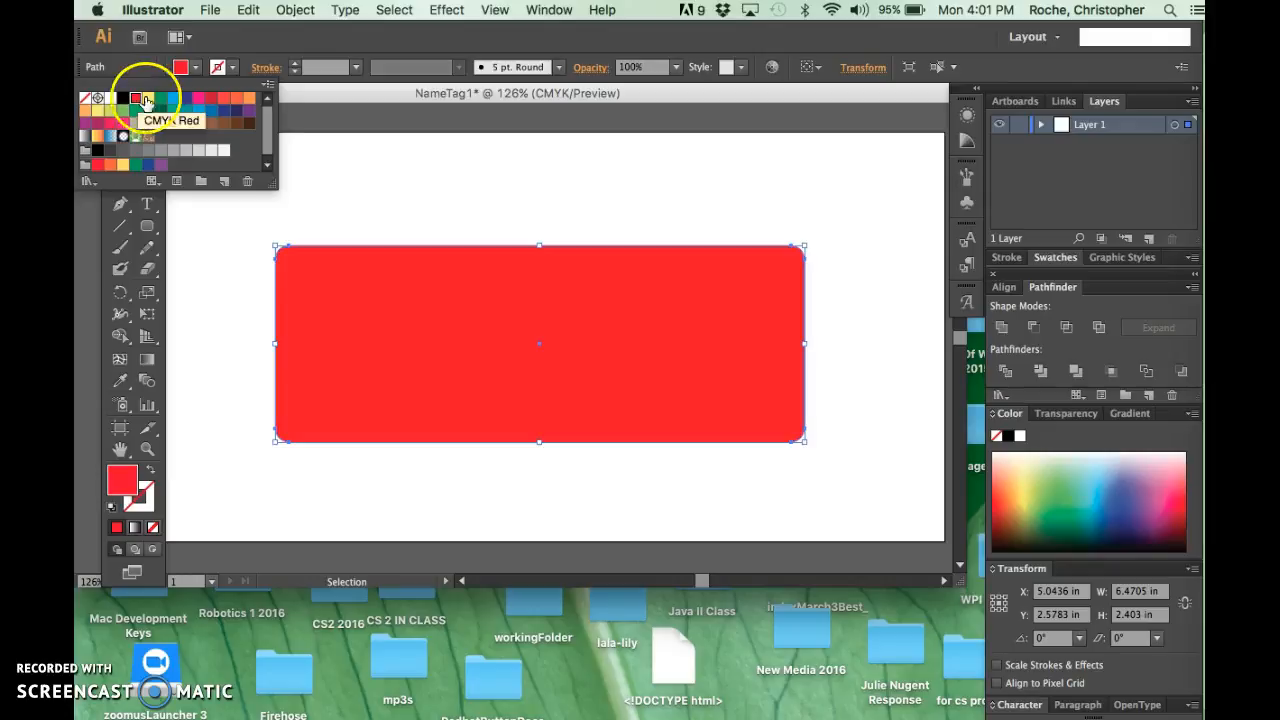
pyautogui.click(147, 99)
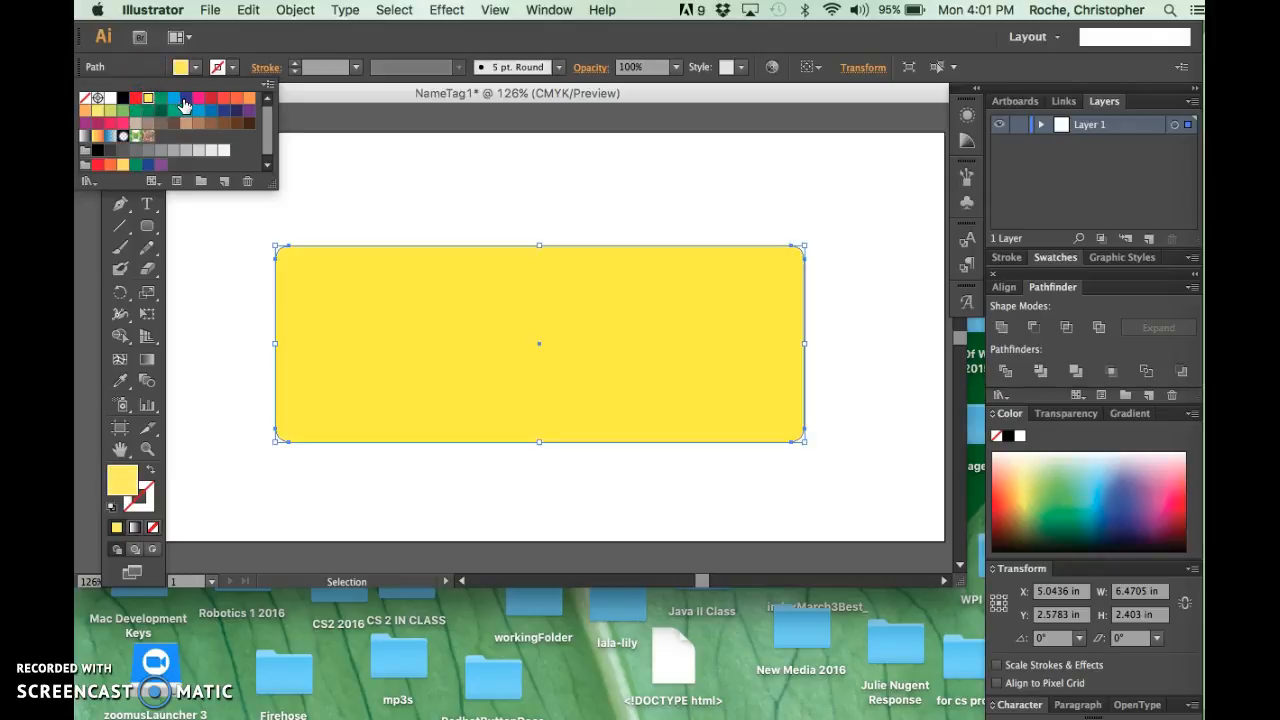
pyautogui.click(183, 101)
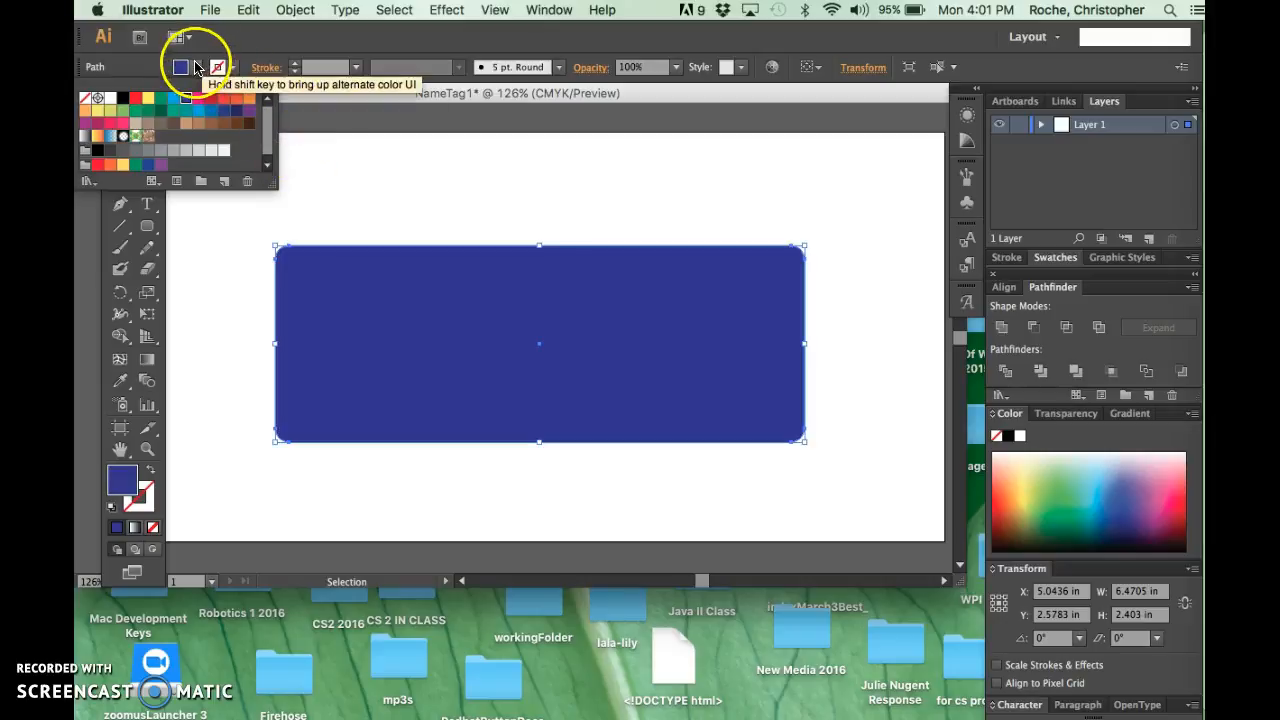
# Set the rounded rectangle's fill to None and its stroke color to black, leaving it deselected
pyautogui.click(86, 99)
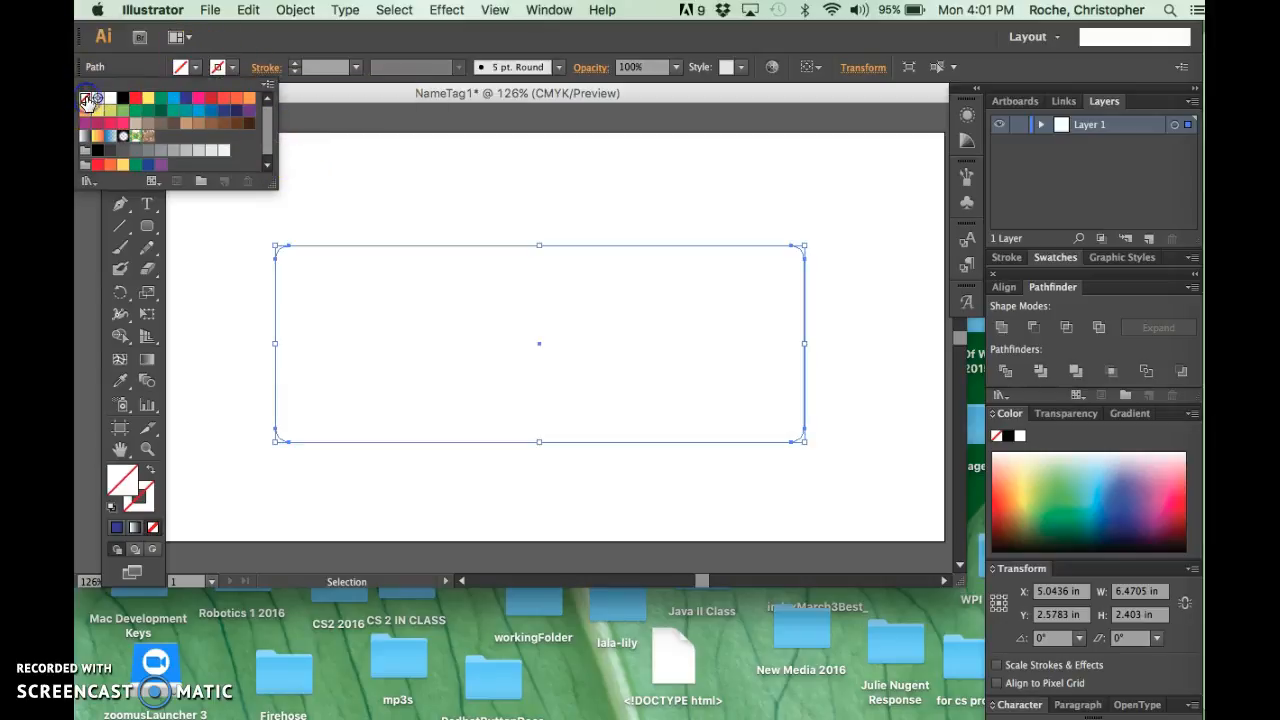
pyautogui.click(230, 68)
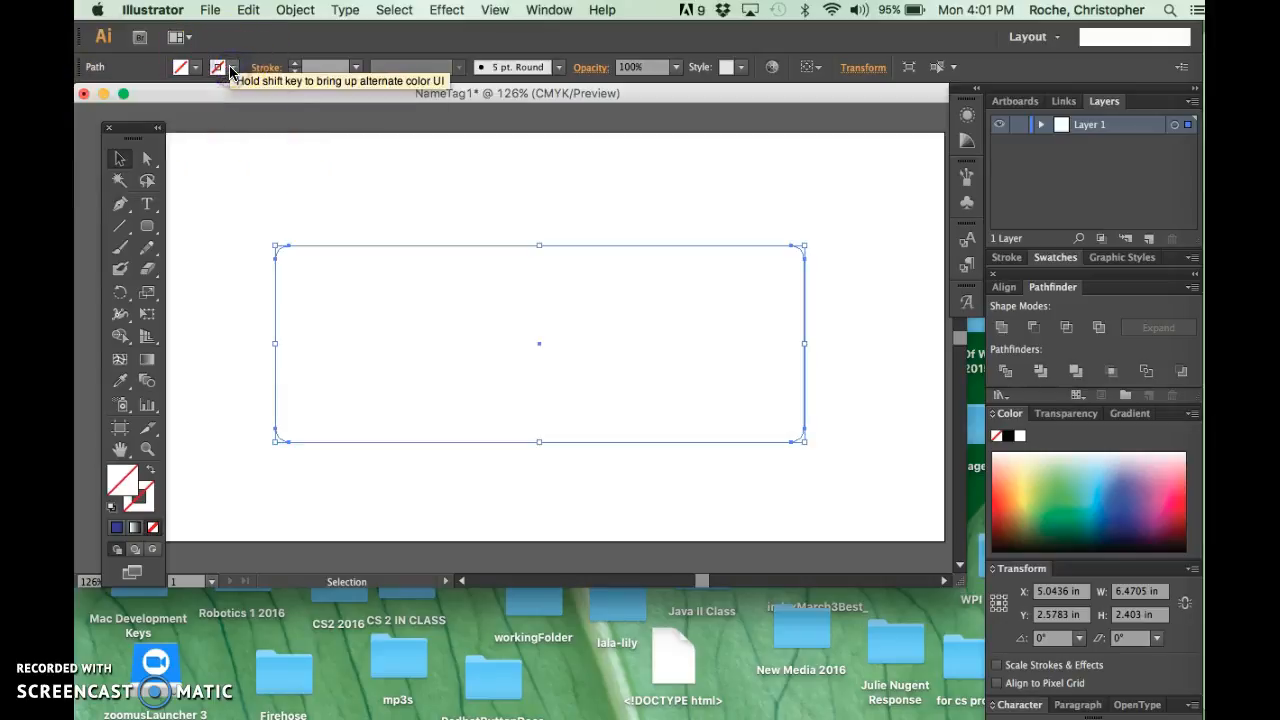
pyautogui.click(232, 70)
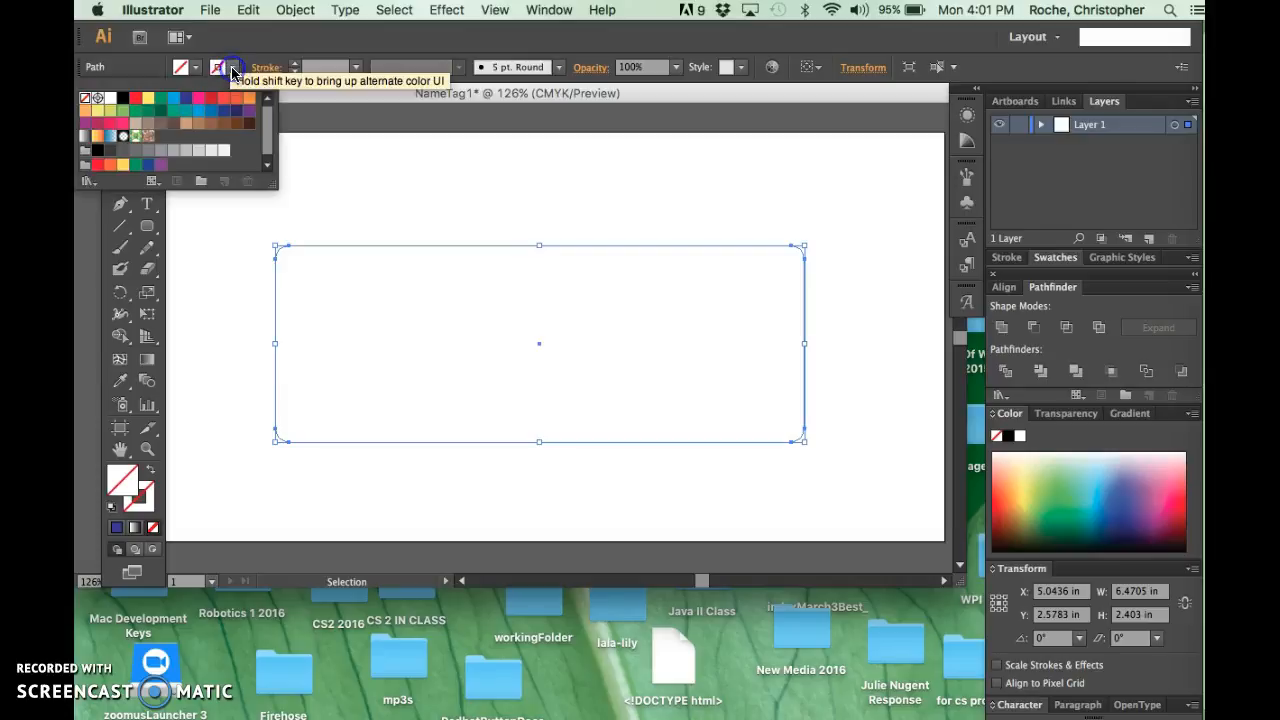
pyautogui.click(124, 99)
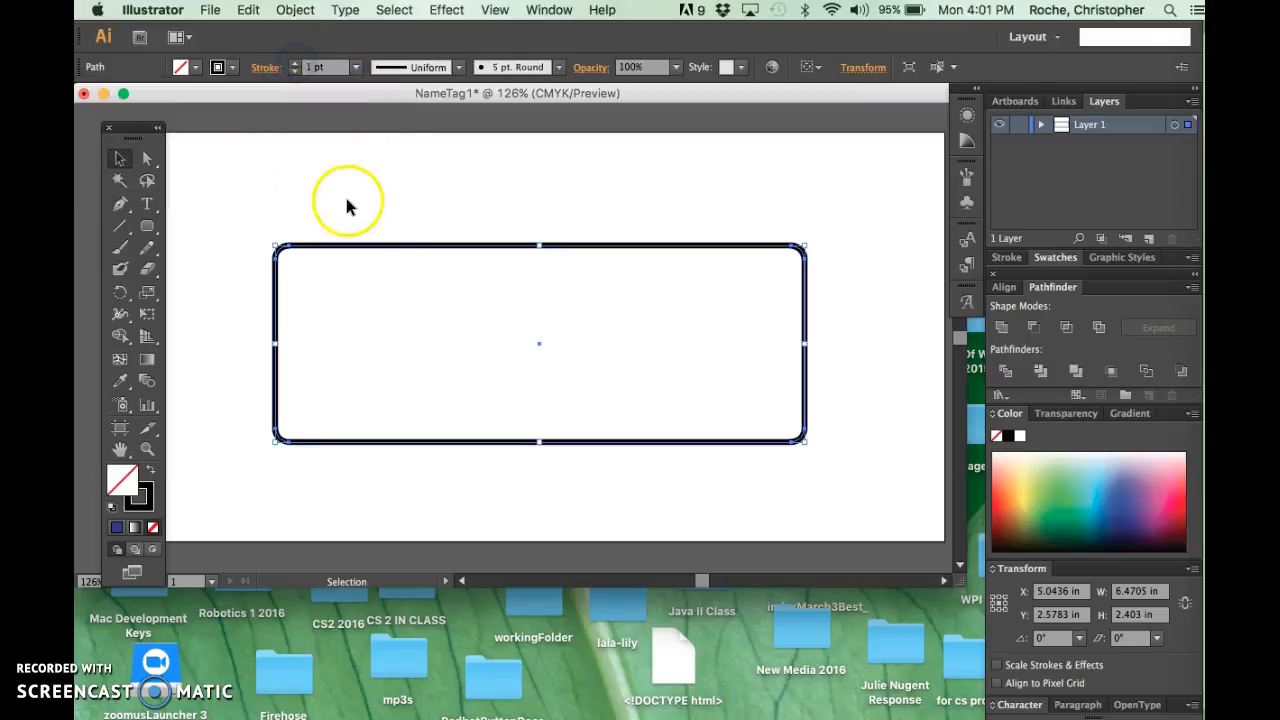
pyautogui.click(373, 197)
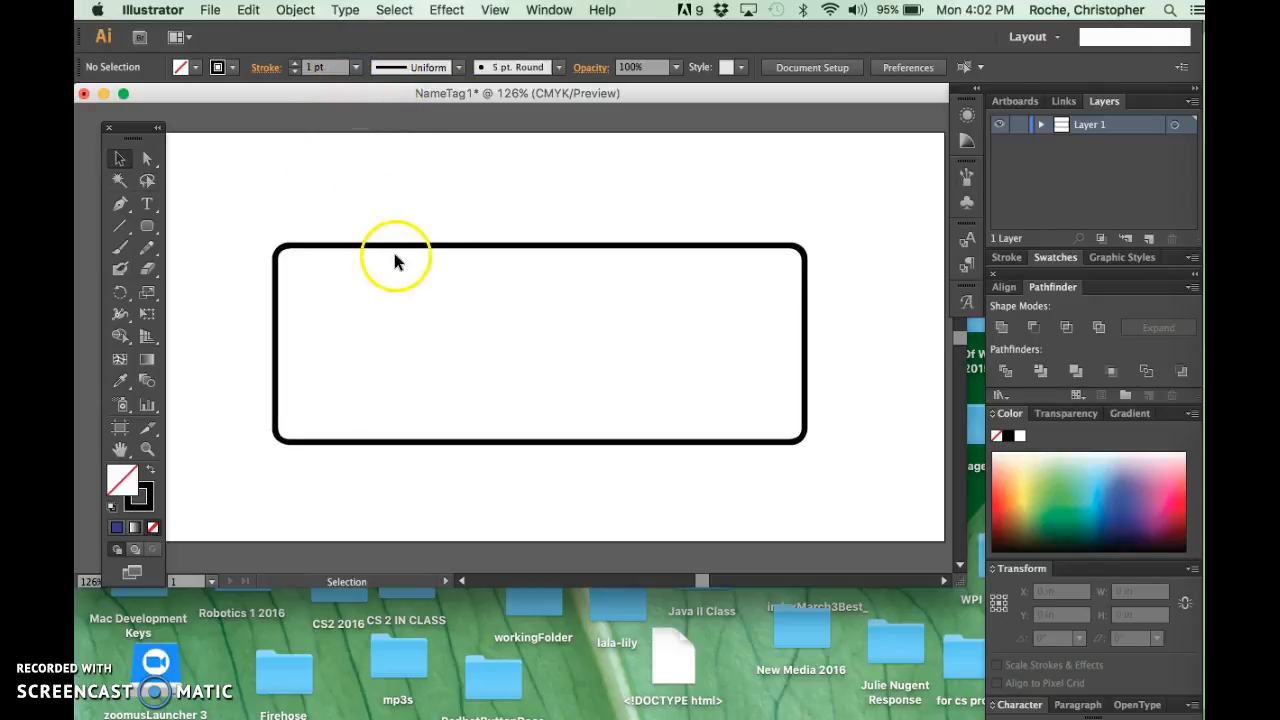
# Set the rounded rectangle's stroke weight to 0.5 pt and deselect the shape
pyautogui.click(325, 70)
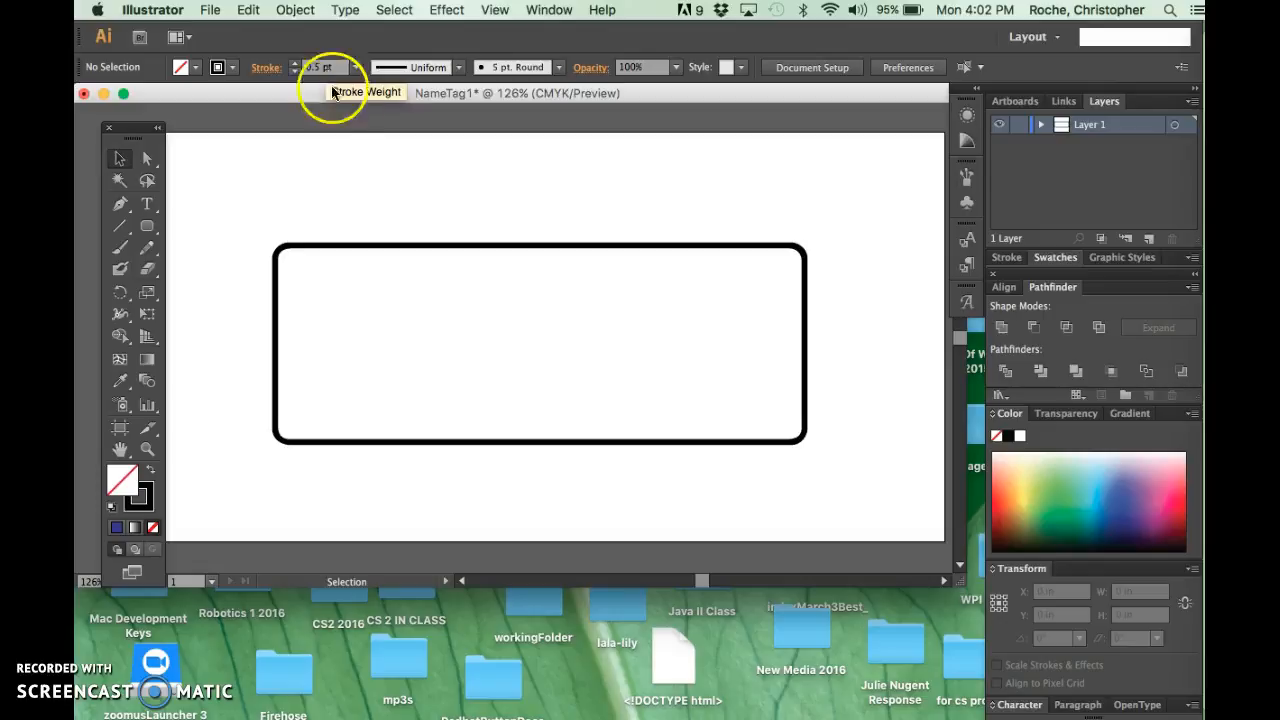
pyautogui.click(381, 258)
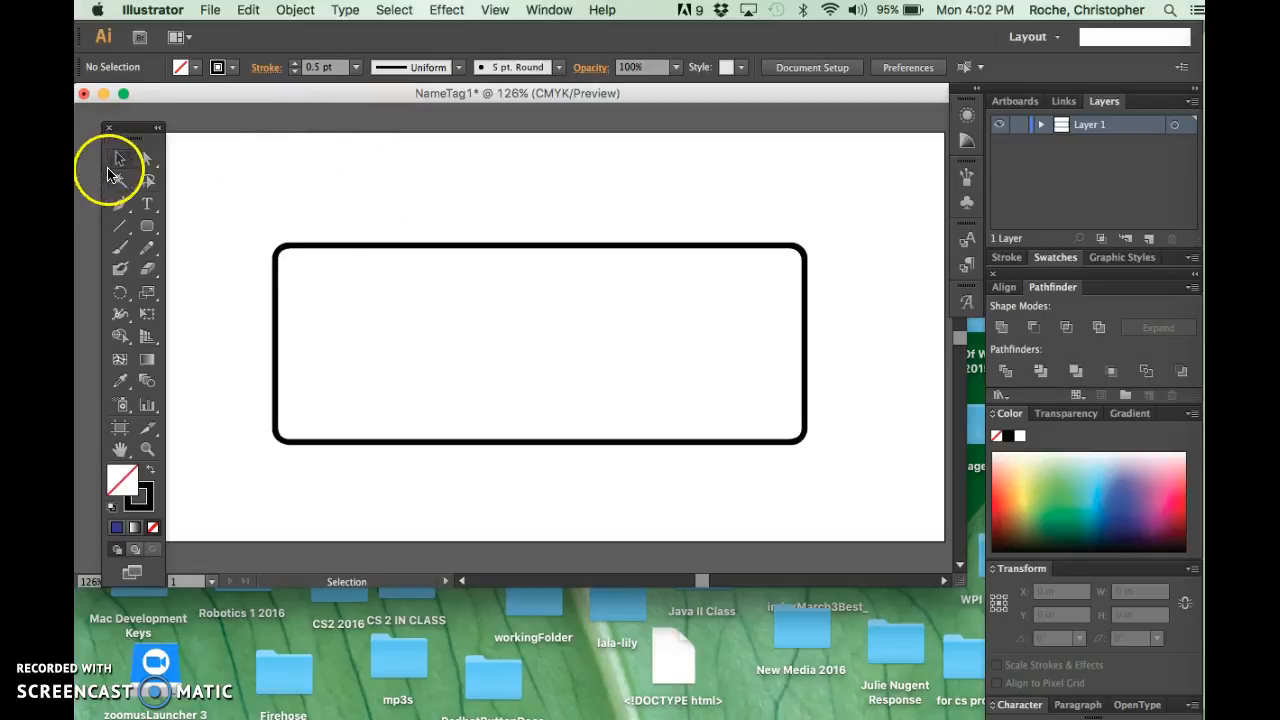
pyautogui.click(290, 250)
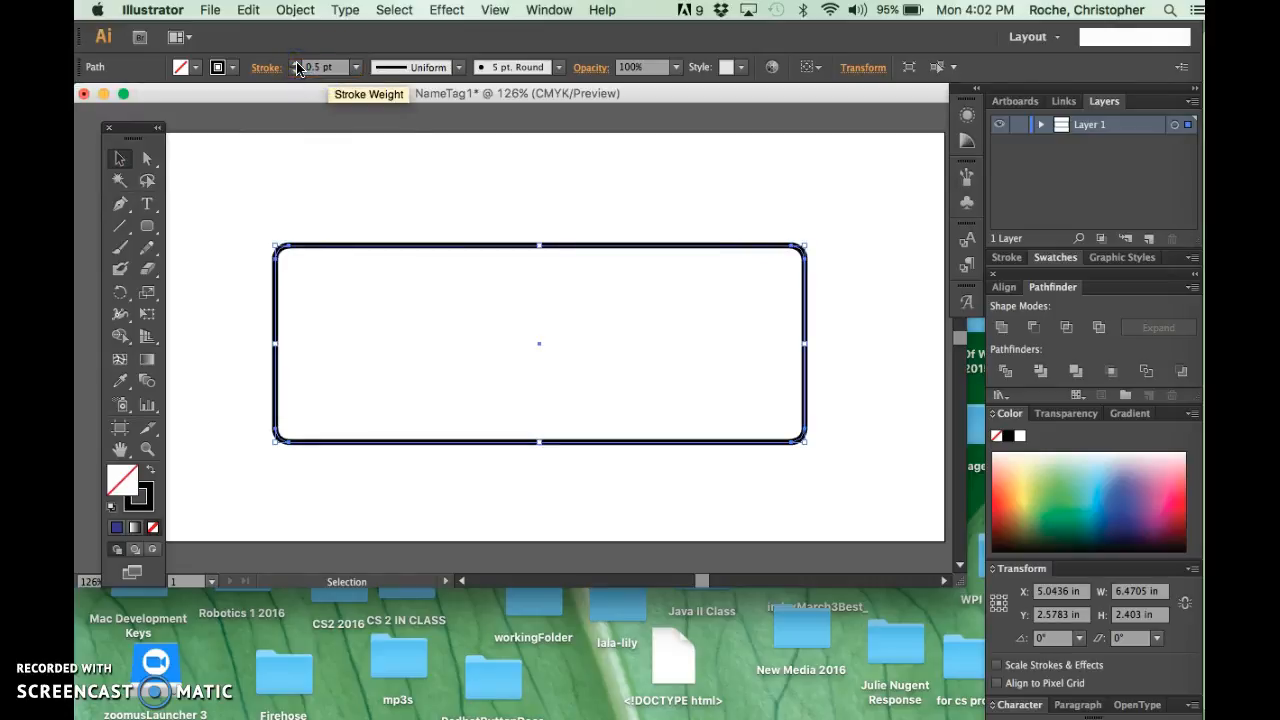
pyautogui.click(354, 183)
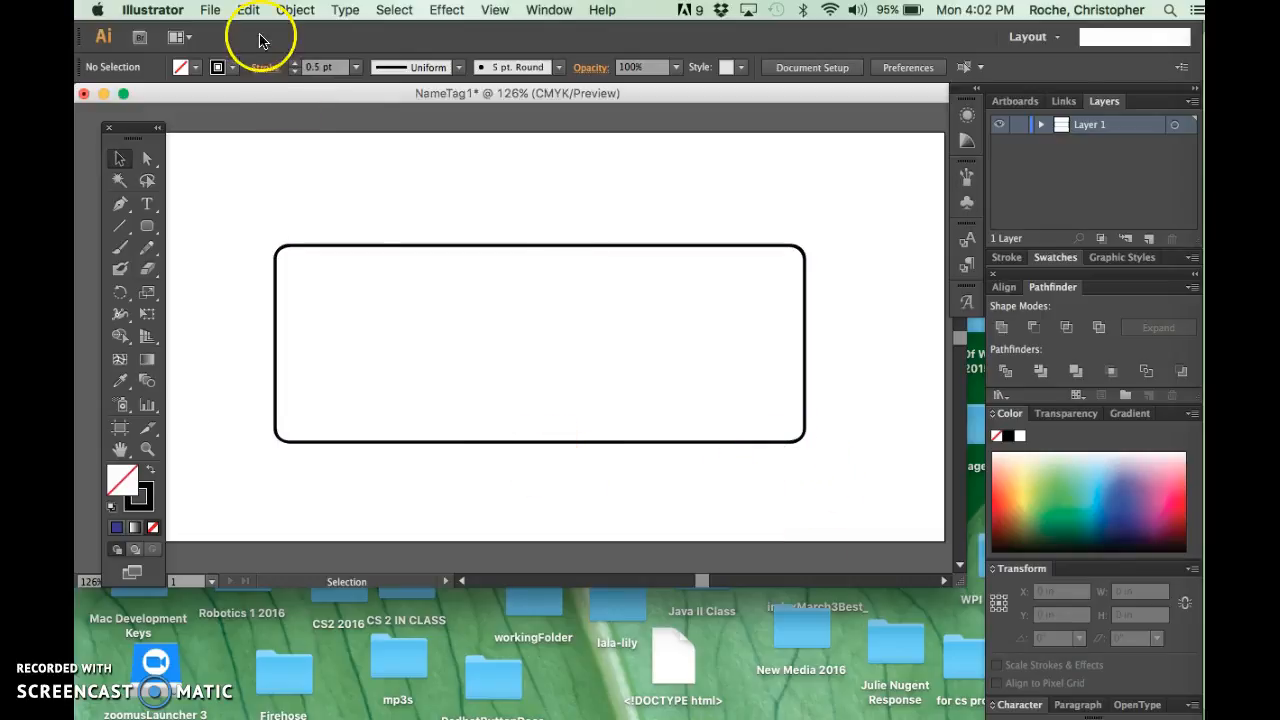
# Set the rounded rectangle's stroke weight to 0.02 pt and deselect the shape
pyautogui.click(331, 67)
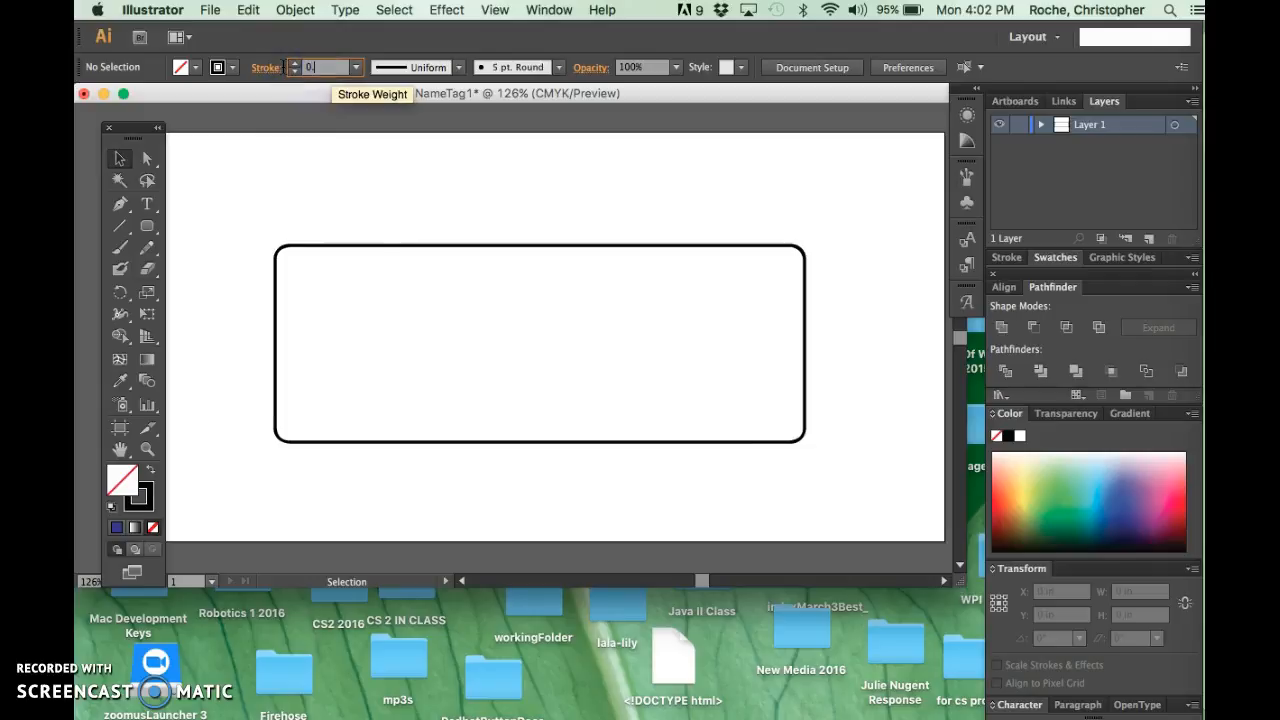
pyautogui.write('0.02')
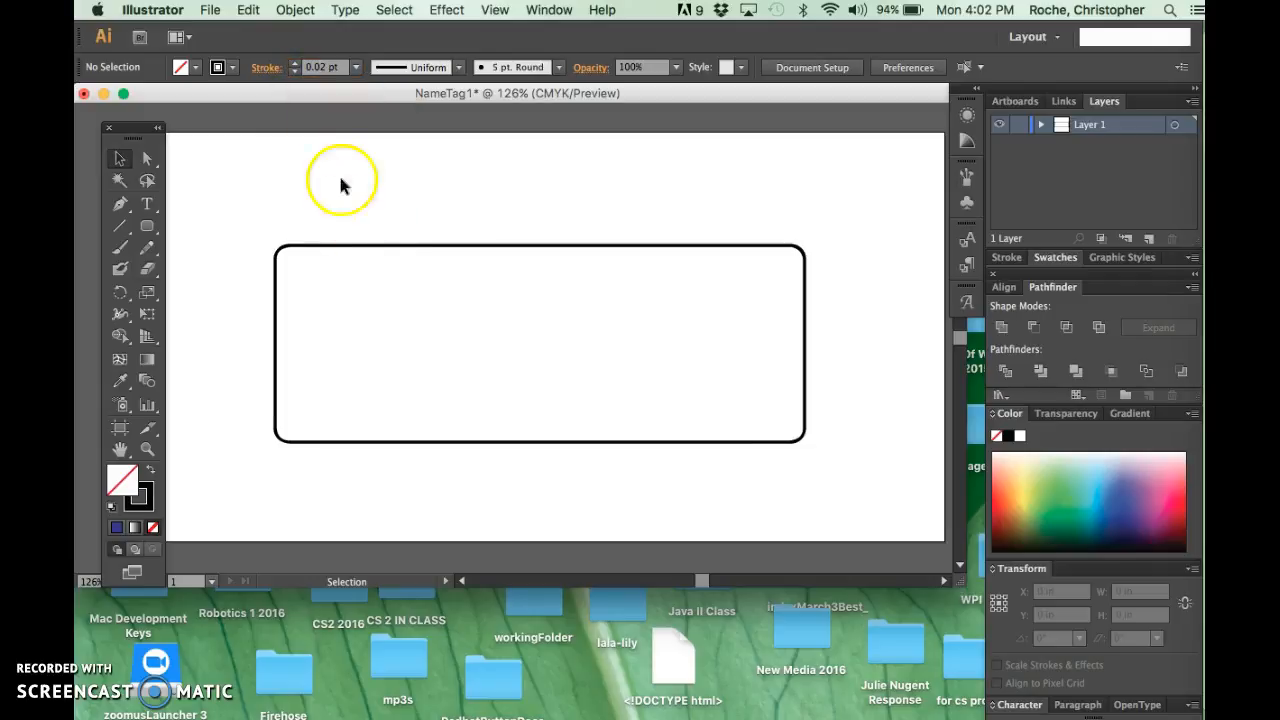
pyautogui.click(312, 253)
pyautogui.click(120, 158)
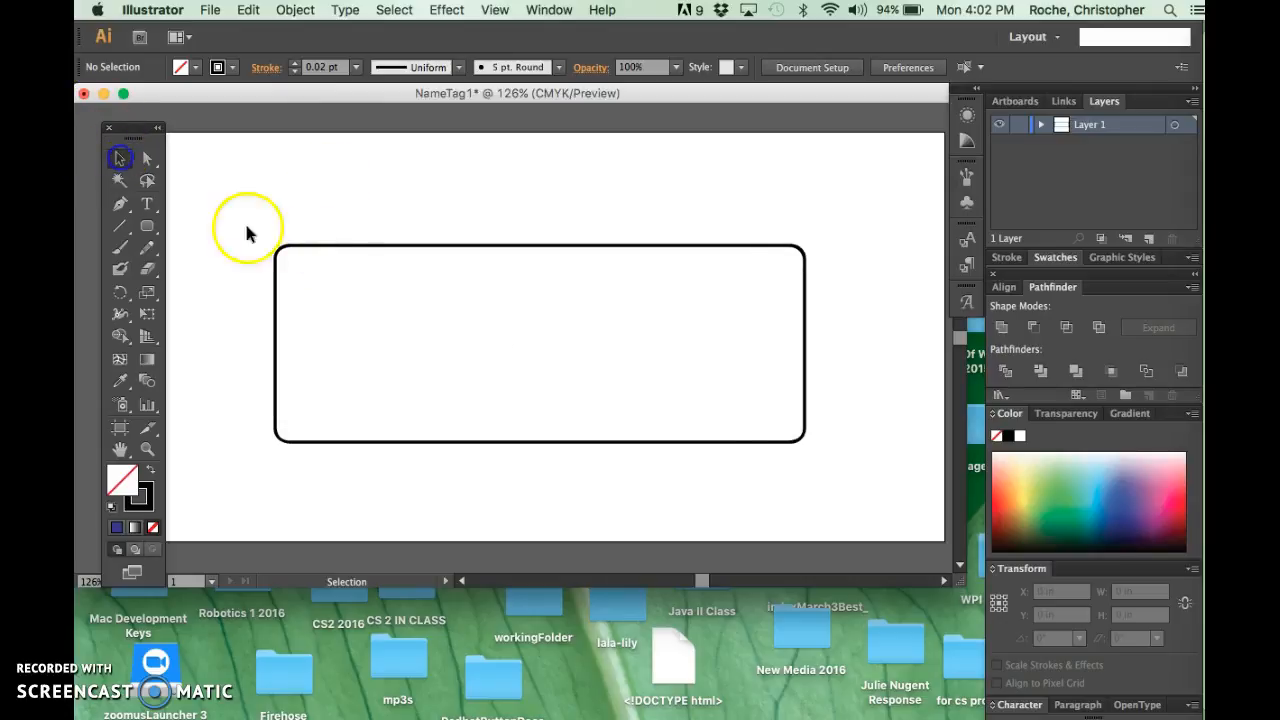
pyautogui.click(325, 243)
pyautogui.click(325, 245)
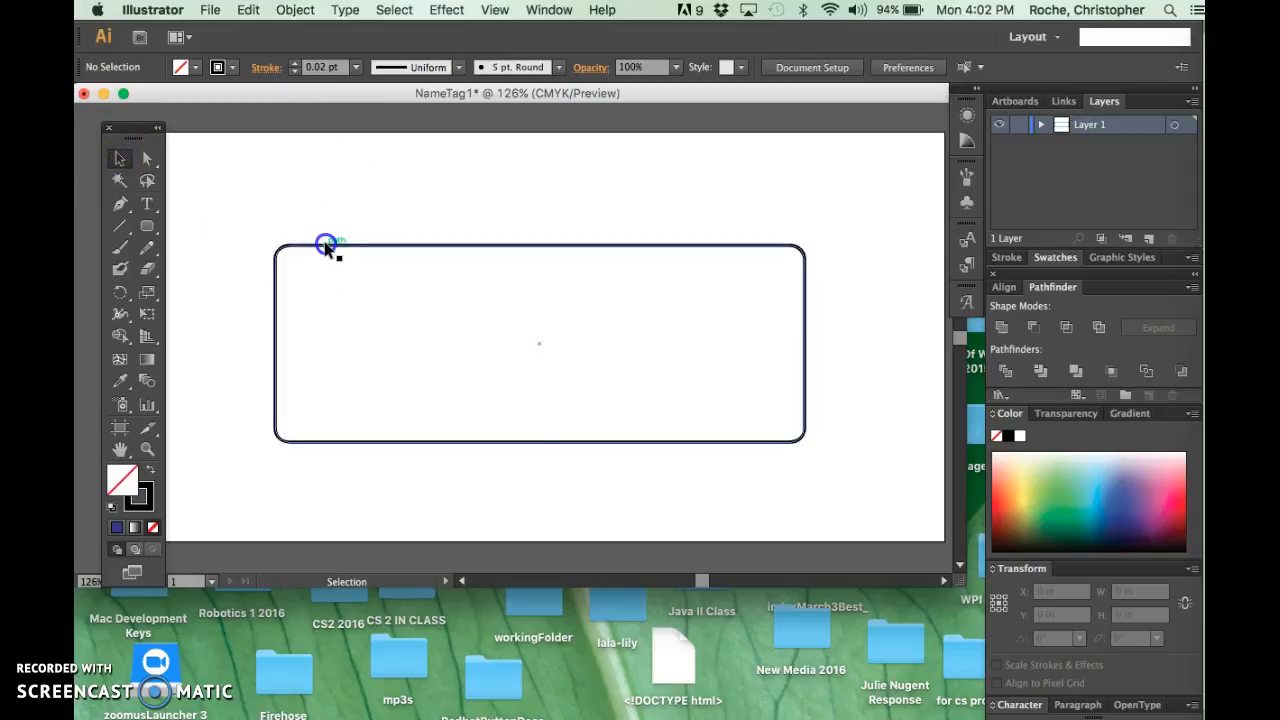
pyautogui.click(296, 74)
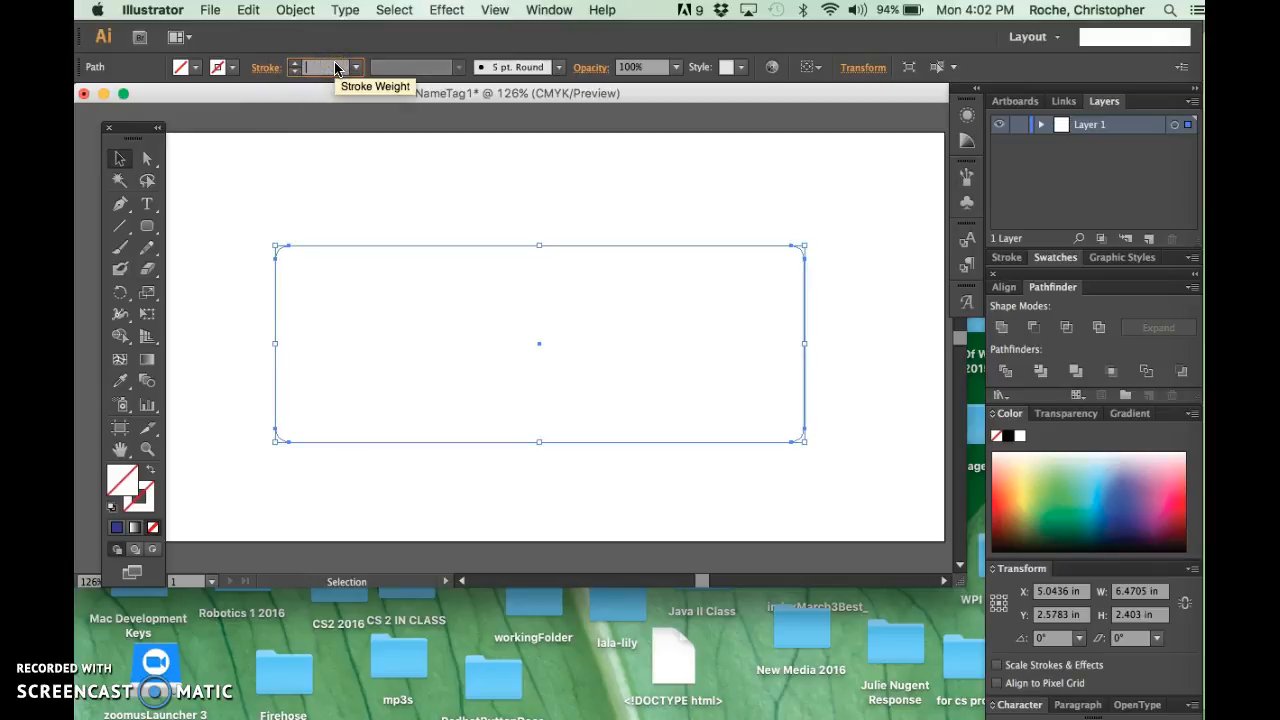
pyautogui.click(386, 217)
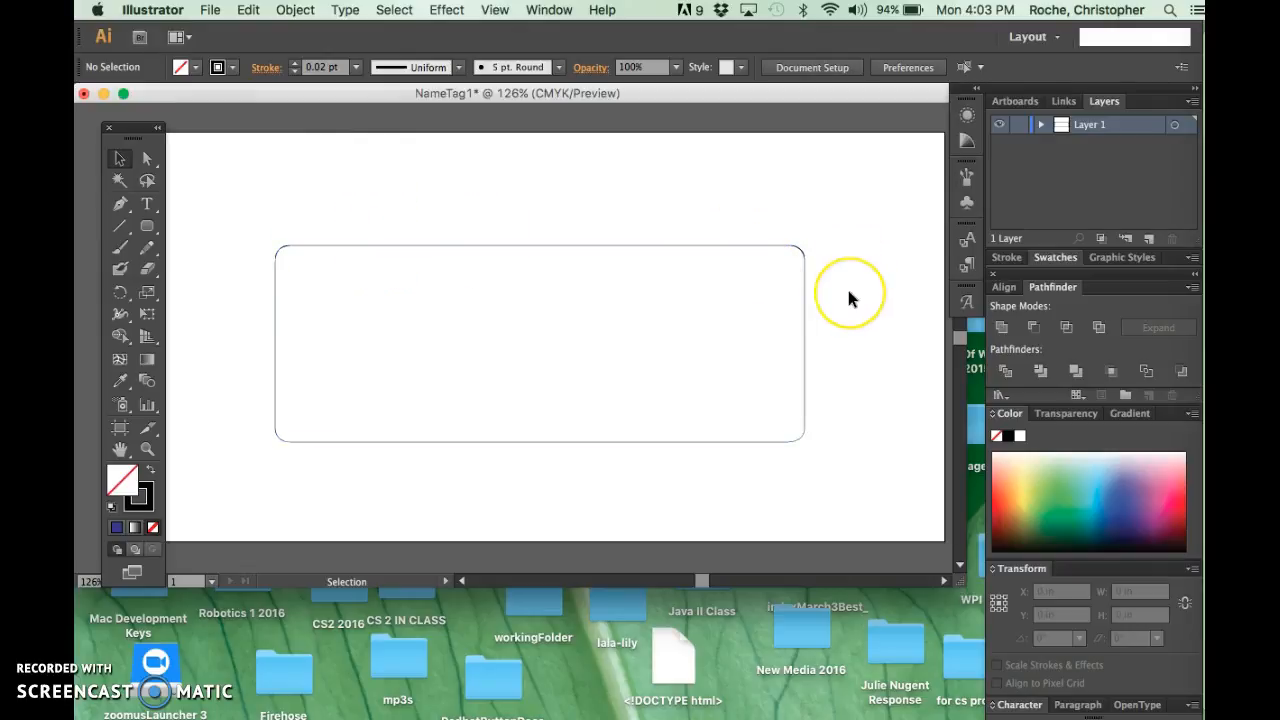
# Move the rounded rectangle up and across the artboard, and return it to slightly left of its starting place
pyautogui.scroll(-3, 846, 285)
pyautogui.hscroll(-1, 846, 285)
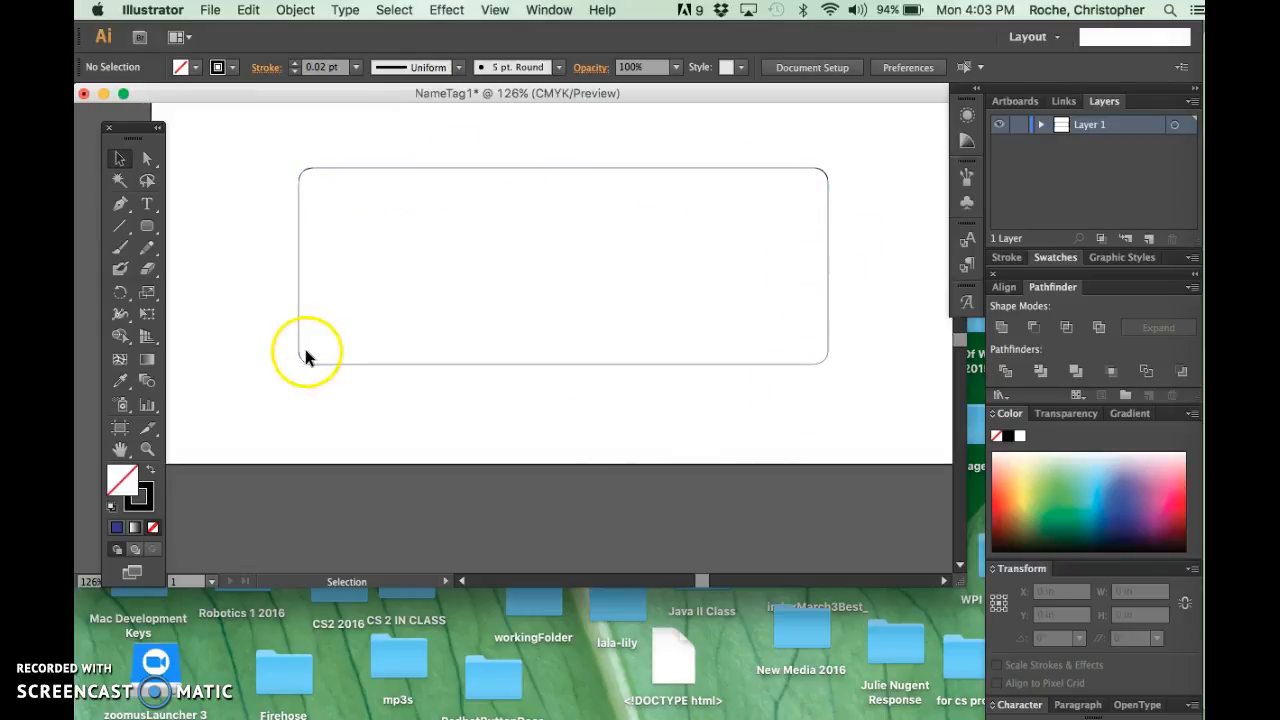
pyautogui.scroll(1, 410, 260)
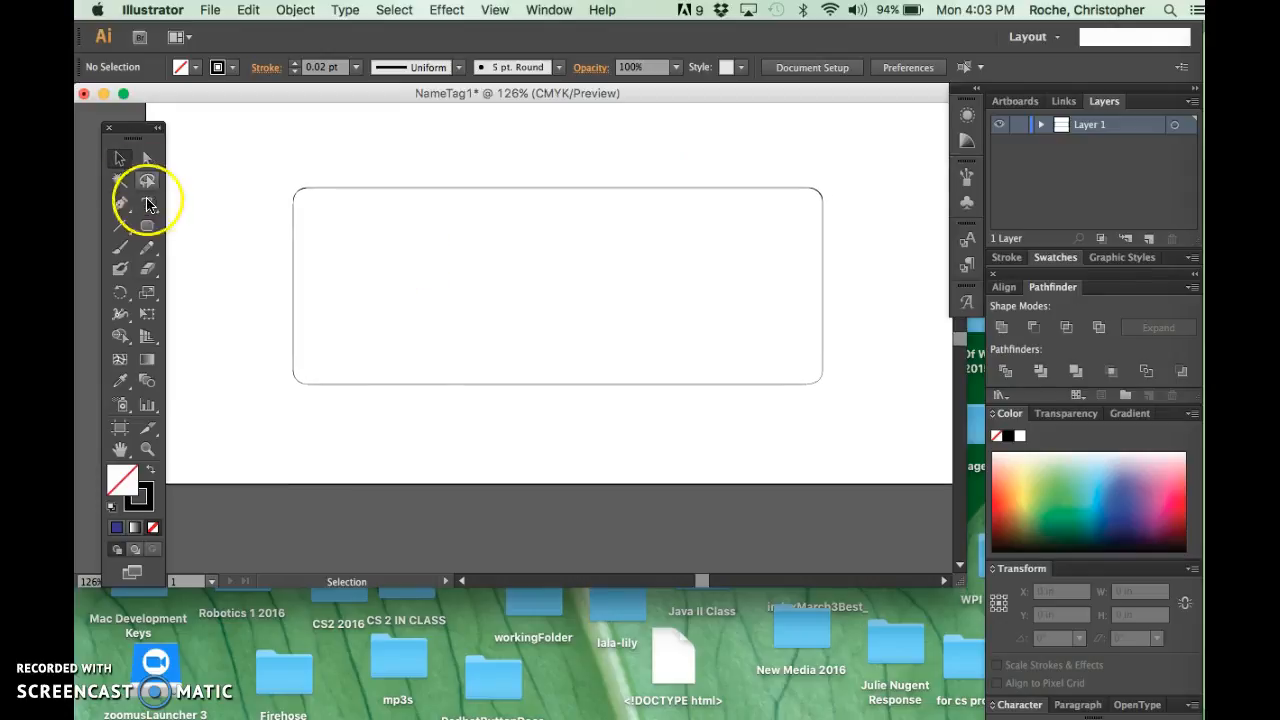
pyautogui.click(144, 160)
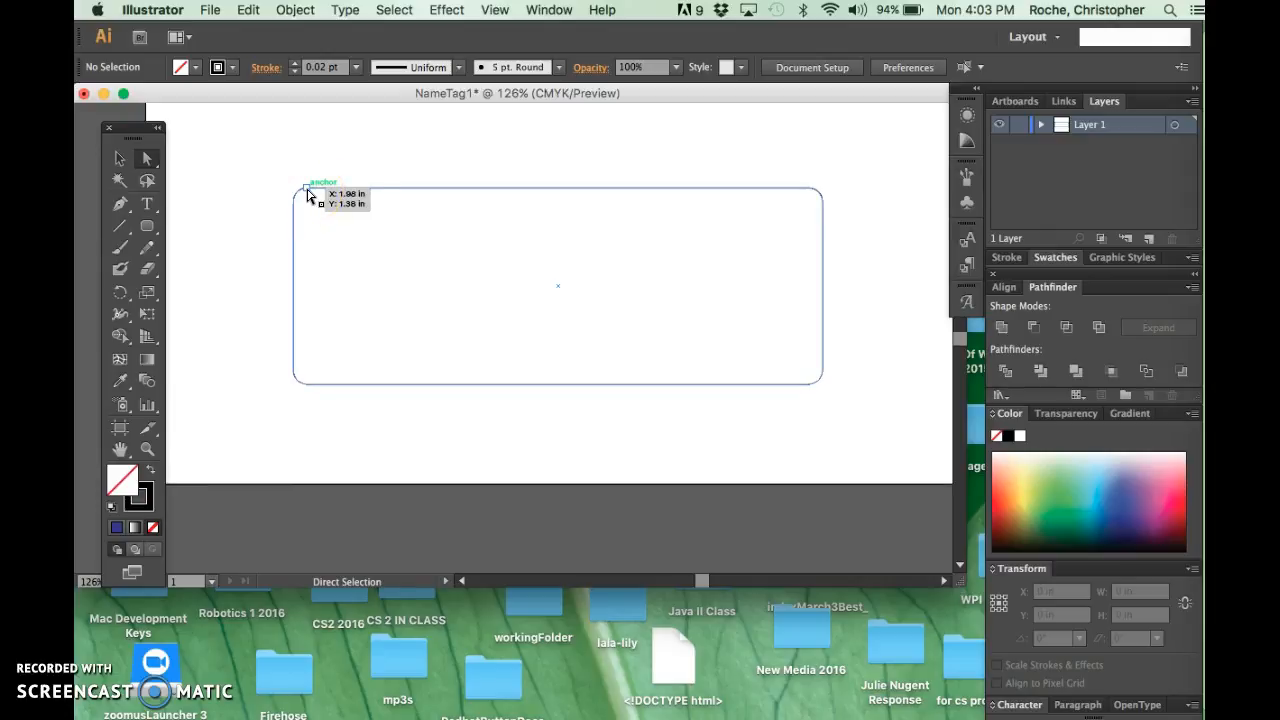
pyautogui.click(119, 158)
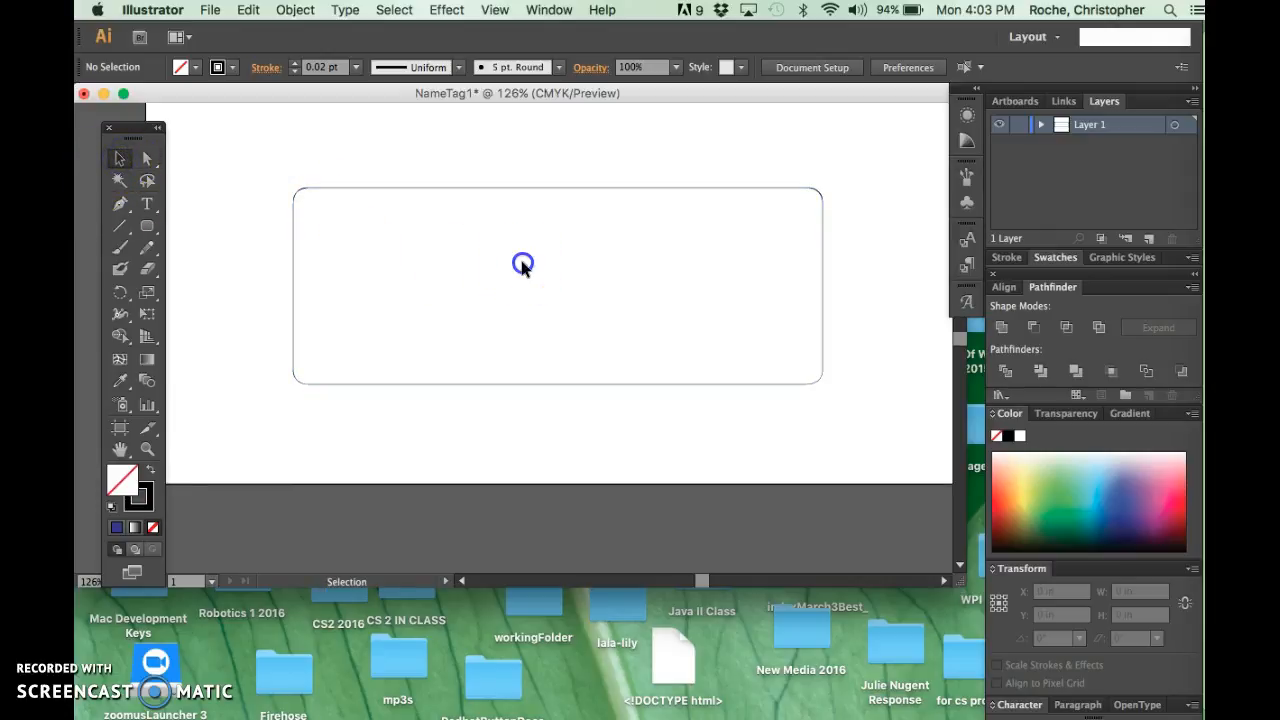
pyautogui.click(539, 188)
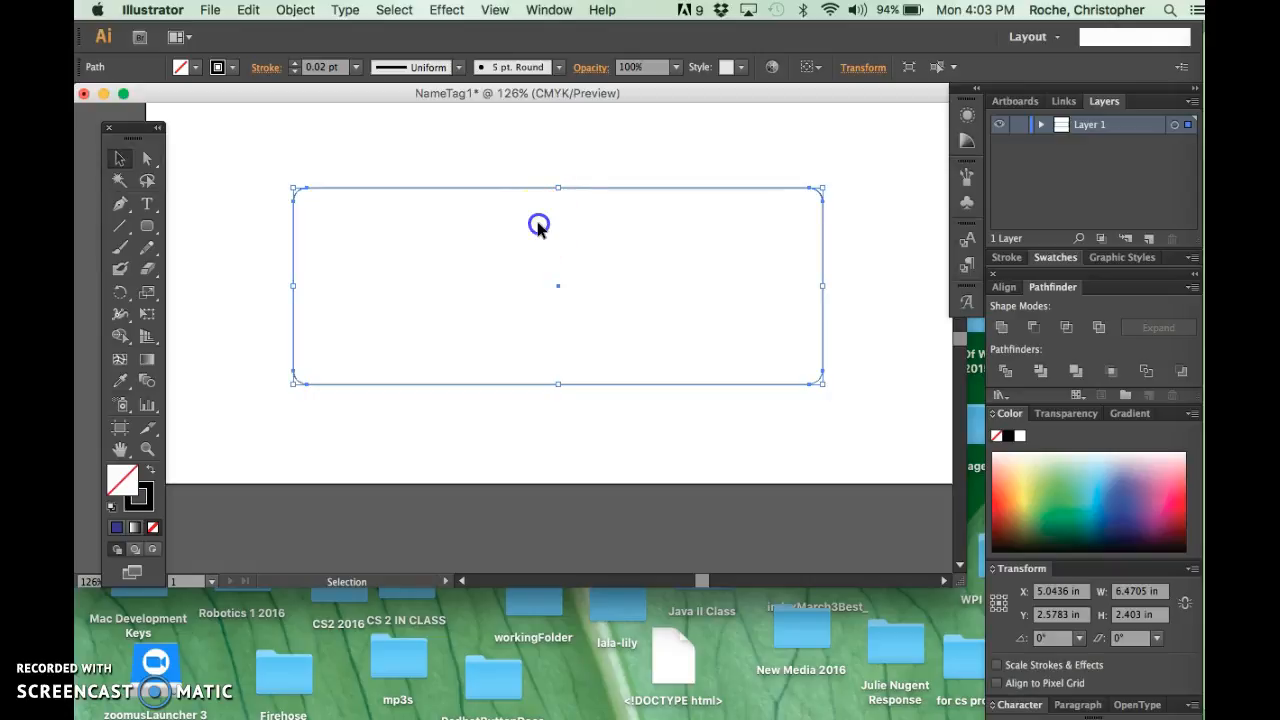
pyautogui.moveTo(383, 197); pyautogui.dragTo(531, 166)
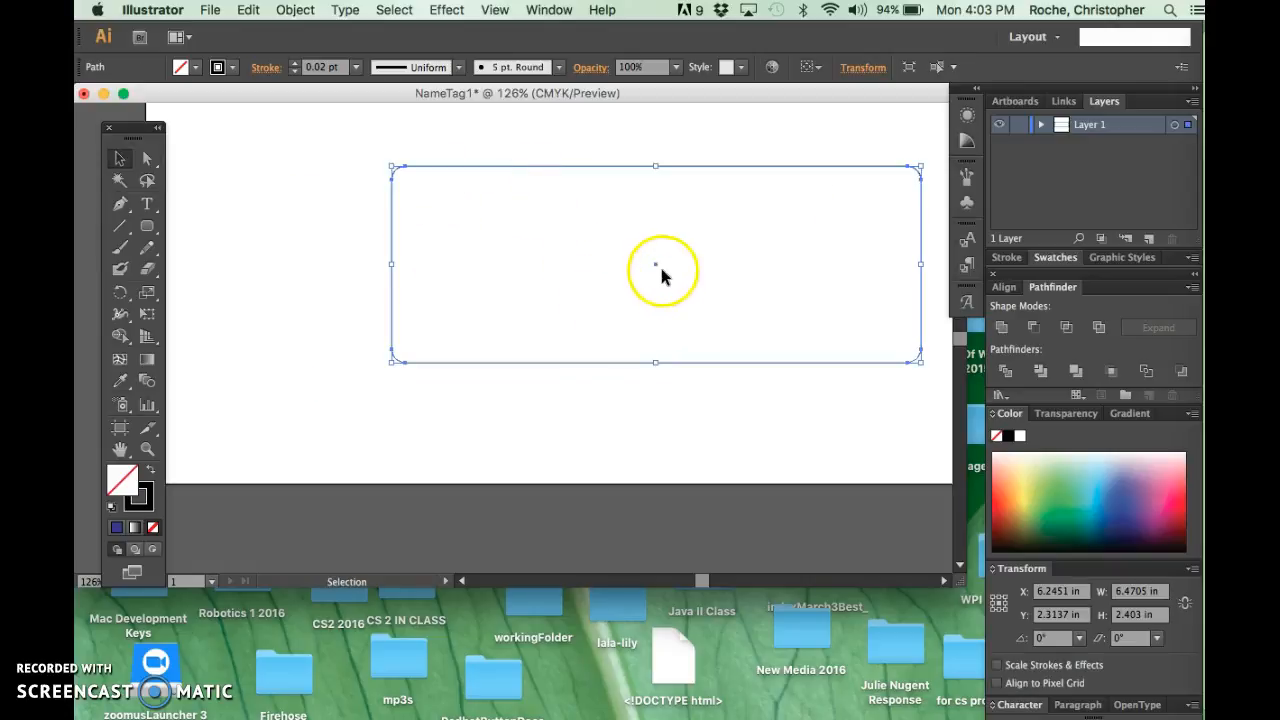
pyautogui.moveTo(623, 170); pyautogui.dragTo(510, 194)
# Stretch the rounded rectangle's right side to a width of about 7.58 in, extend its bottom edge slightly and deselect it
pyautogui.moveTo(810, 288); pyautogui.dragTo(902, 289)
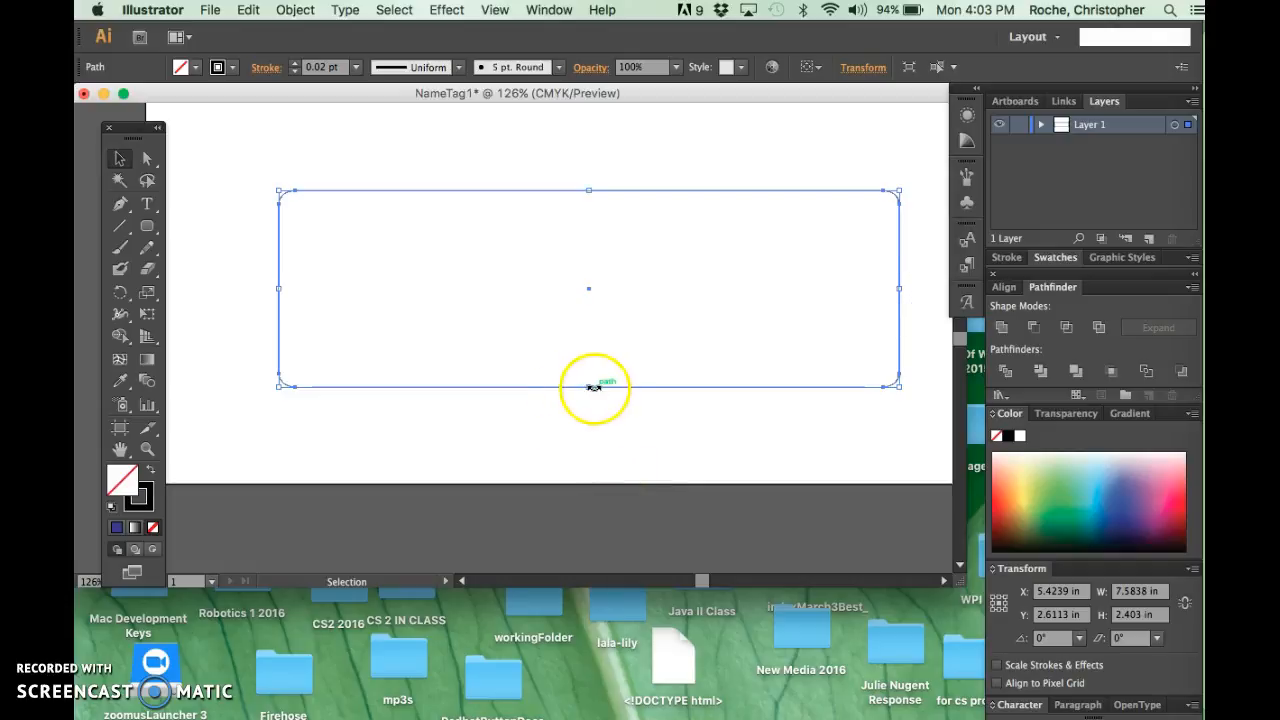
pyautogui.moveTo(589, 387)
pyautogui.mouseDown()
pyautogui.moveTo(589, 351)
pyautogui.moveTo(589, 390)
pyautogui.mouseUp()
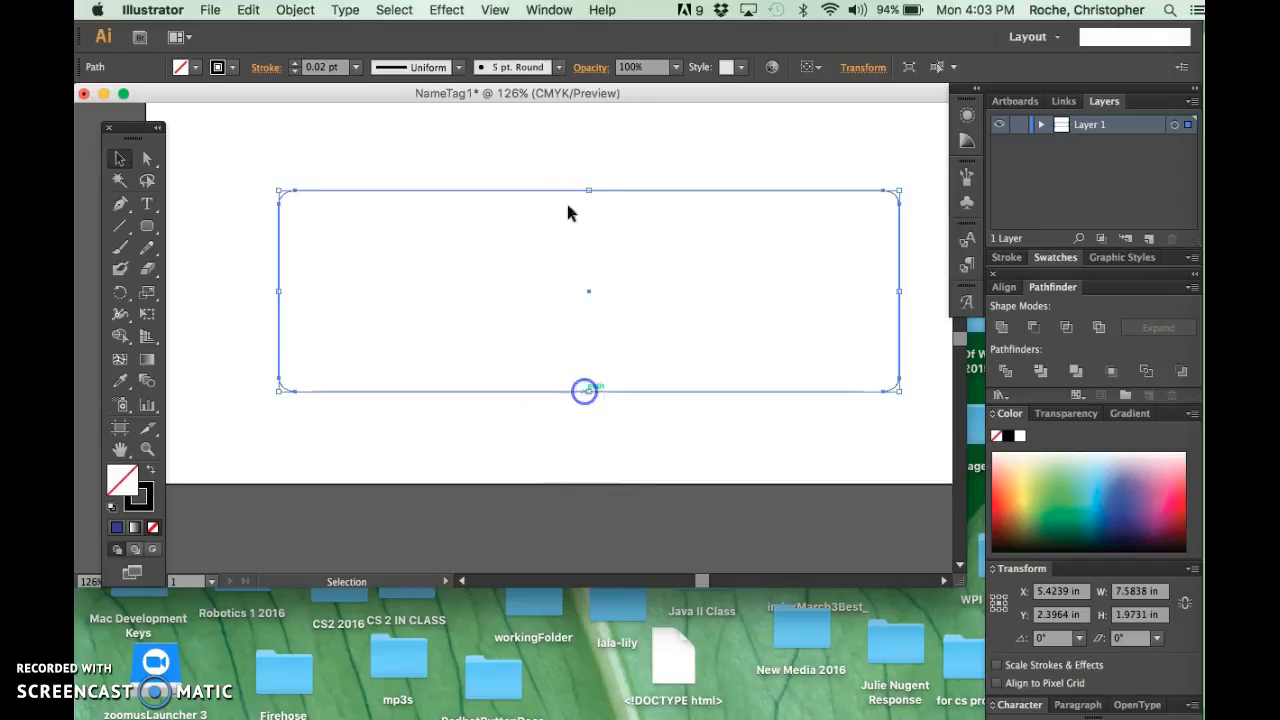
pyautogui.click(546, 137)
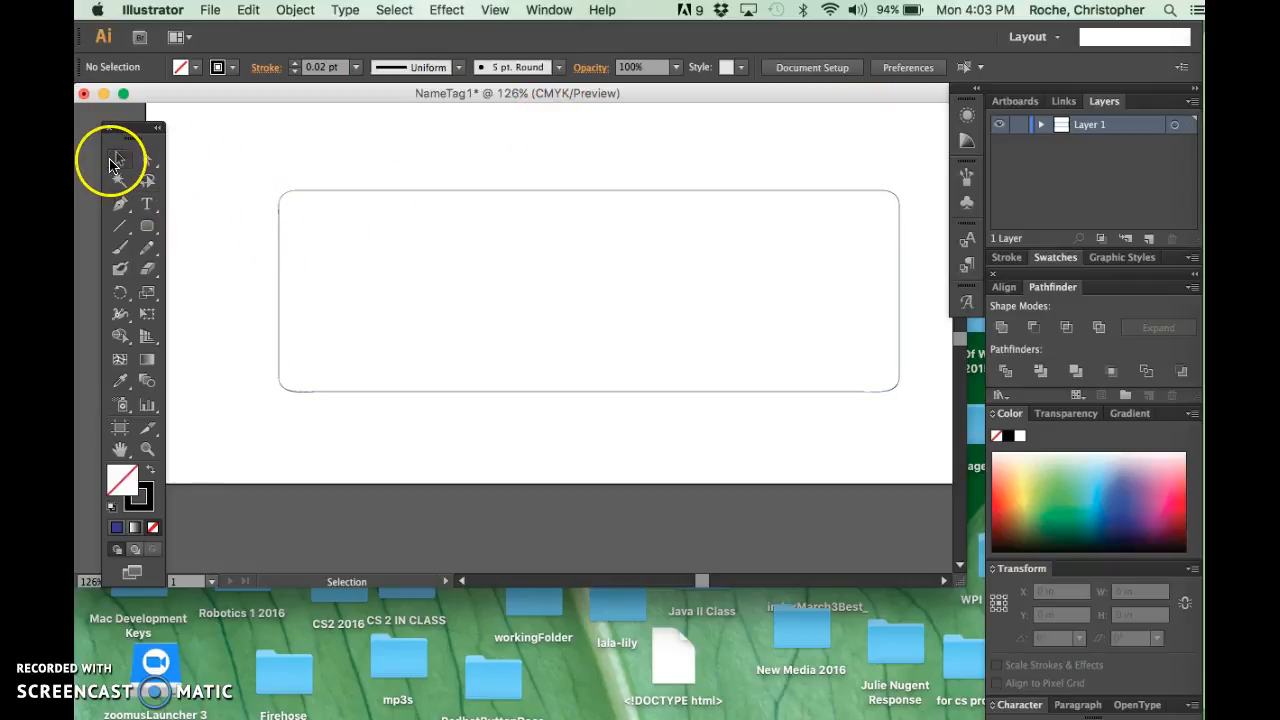
# Reshape the shape's top-left corner with Direct Selection, pulling both curve handles outward and moving the lower anchor to about X 1.35 in, Y 1.71 in
pyautogui.click(146, 162)
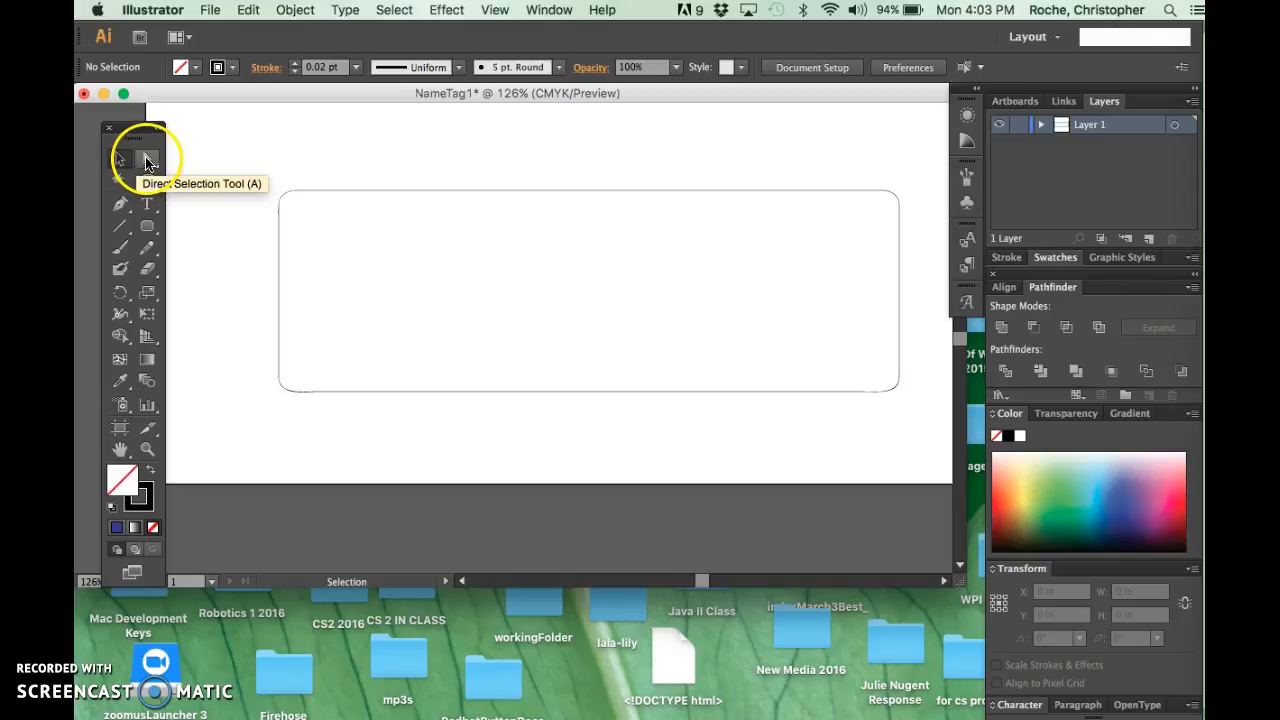
pyautogui.click(147, 163)
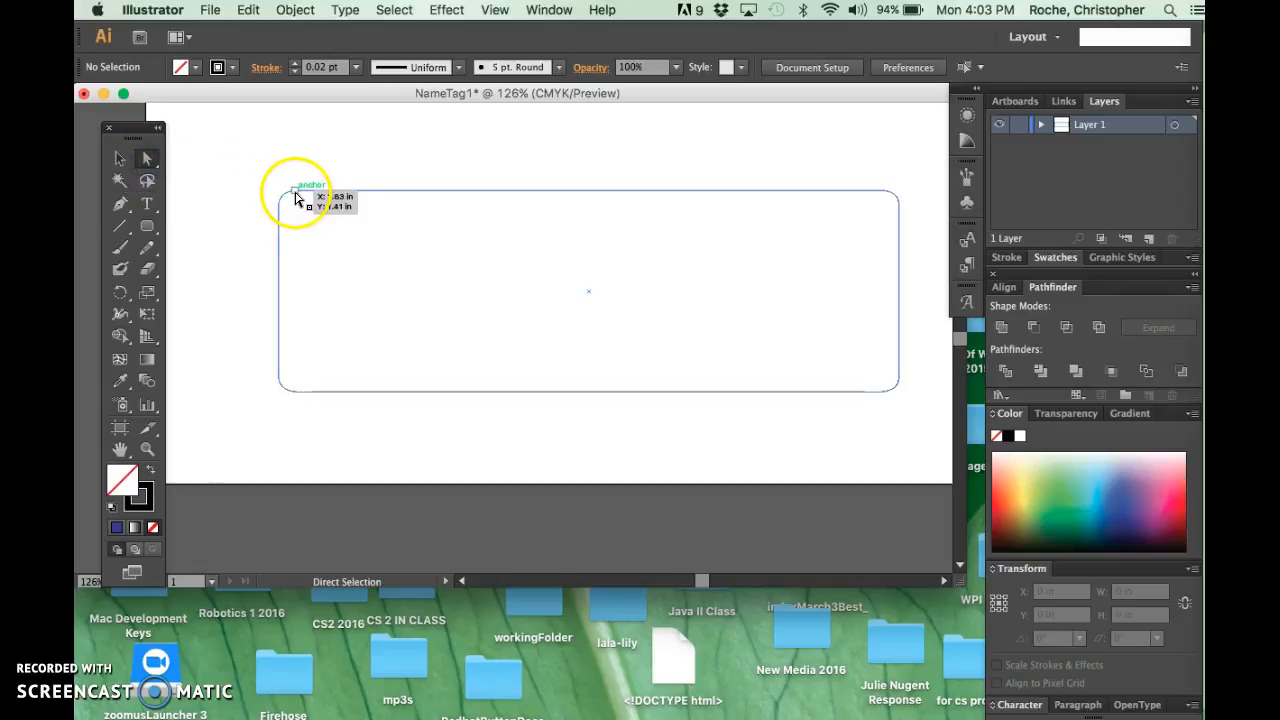
pyautogui.click(147, 450)
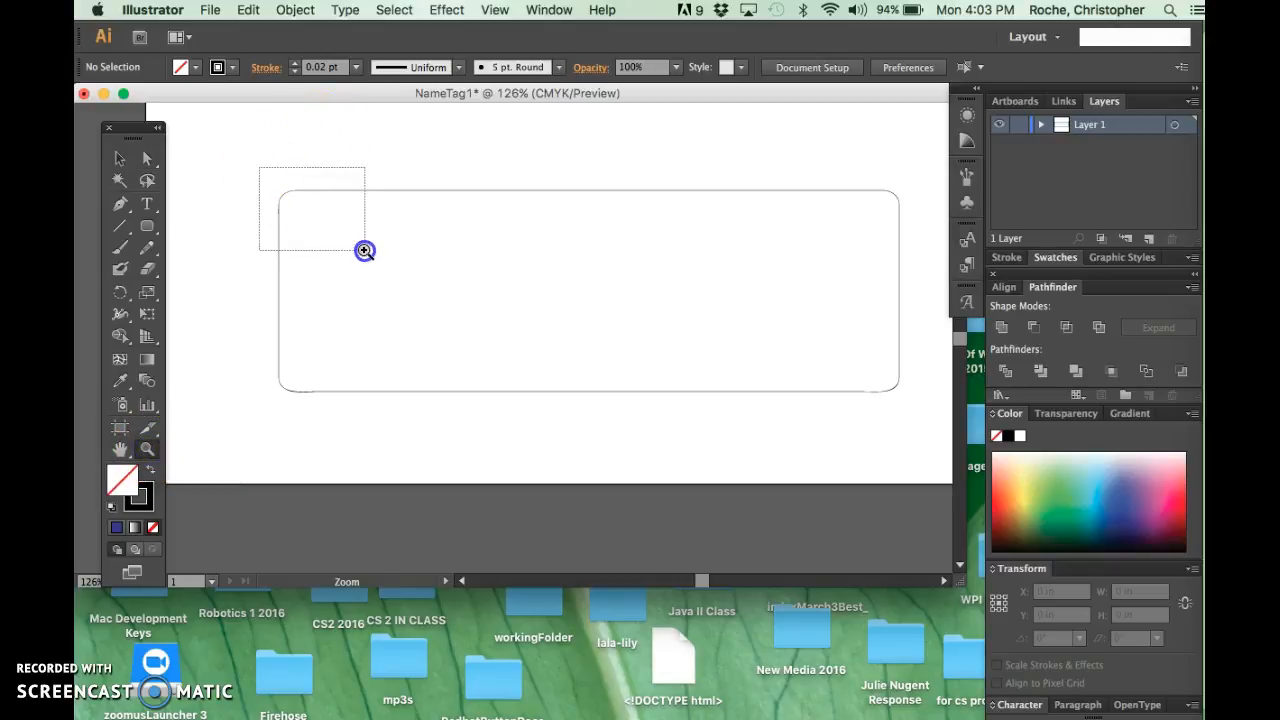
pyautogui.moveTo(365, 250); pyautogui.dragTo(363, 251)
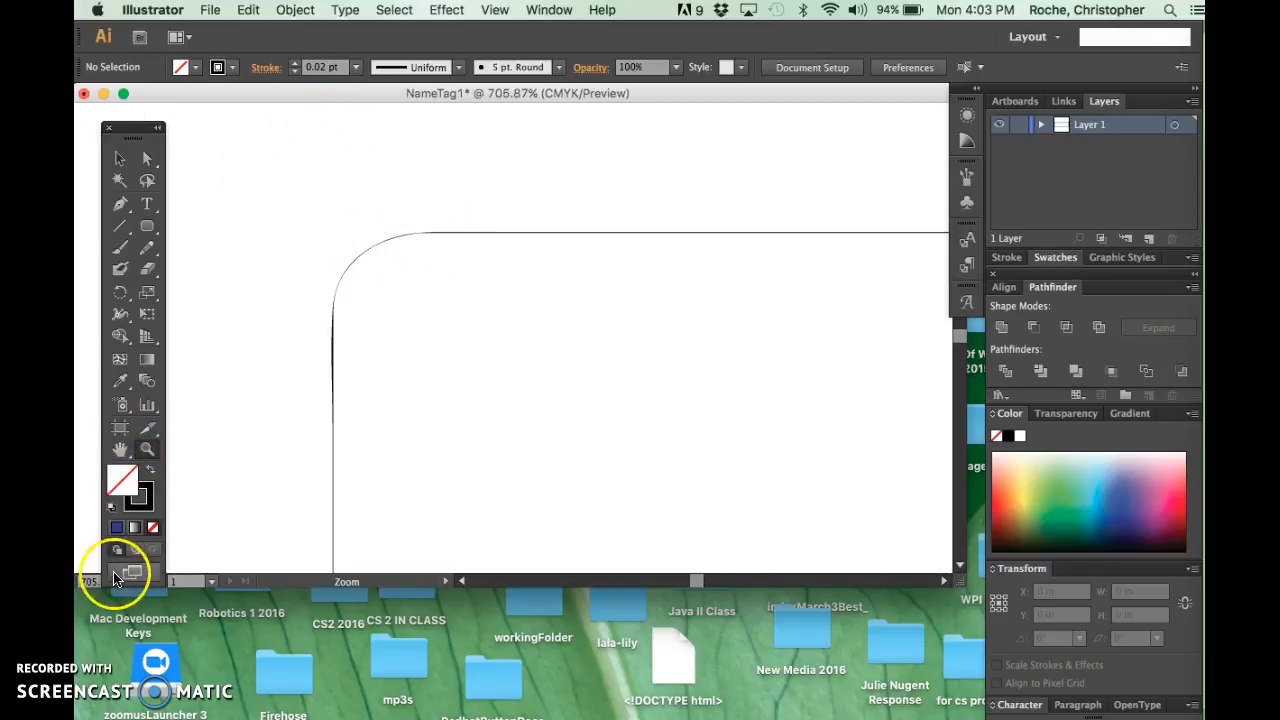
pyautogui.click(147, 158)
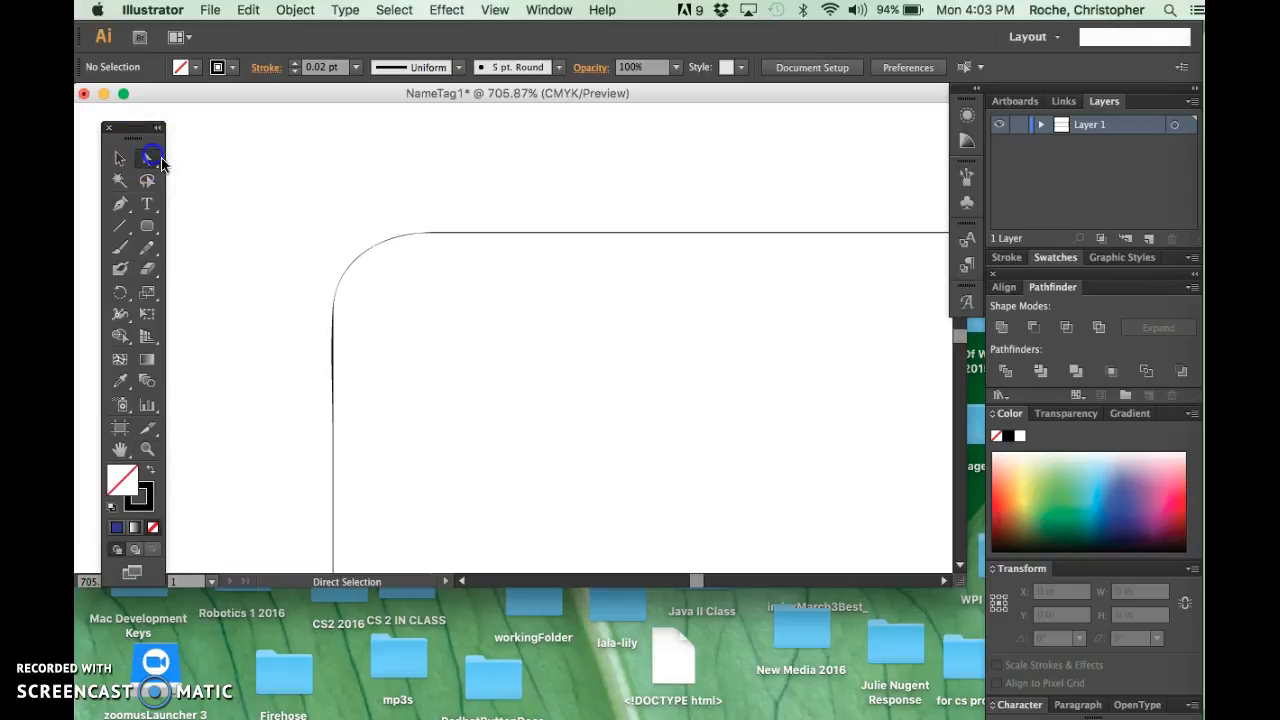
pyautogui.click(422, 234)
pyautogui.moveTo(373, 234); pyautogui.dragTo(373, 234)
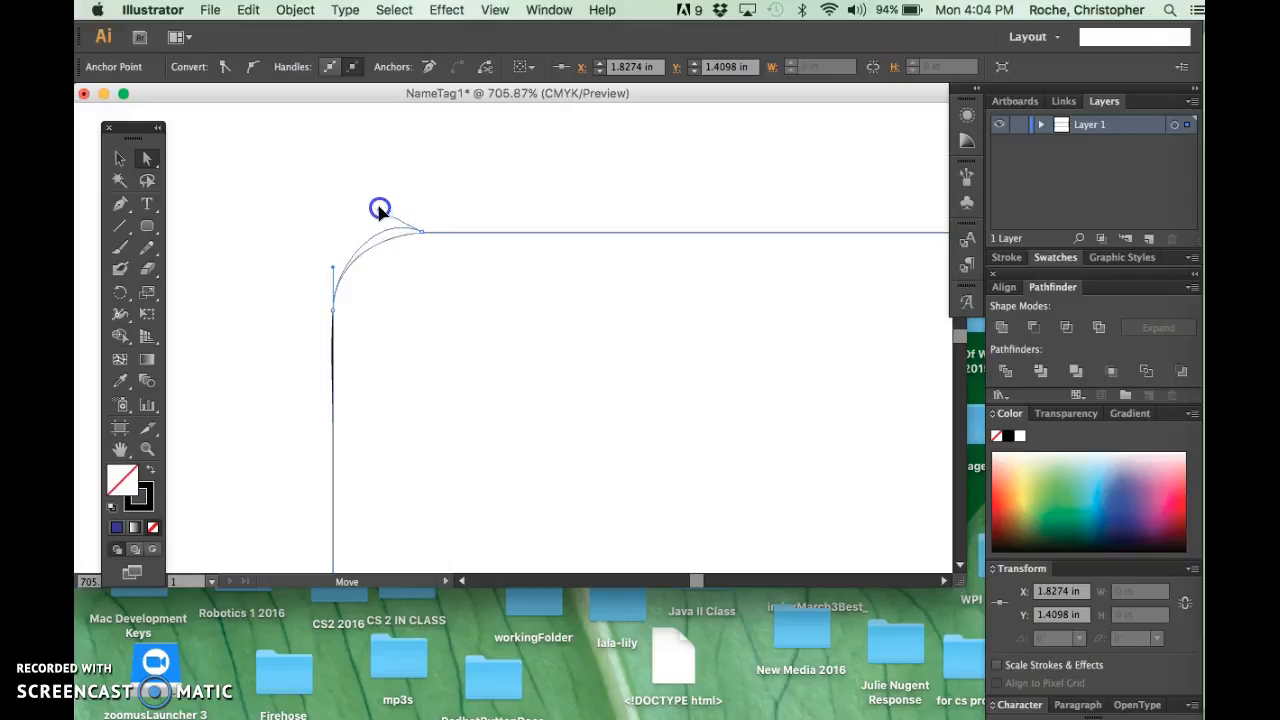
pyautogui.moveTo(382, 187); pyautogui.dragTo(286, 165)
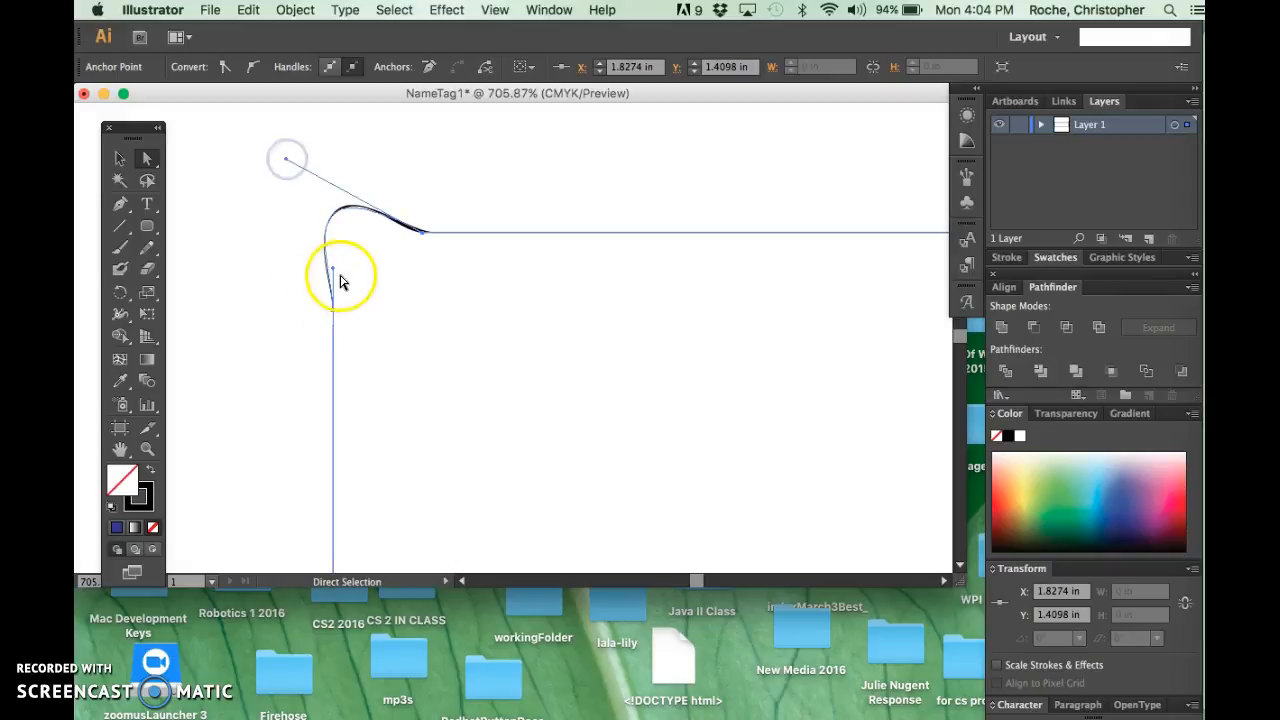
pyautogui.moveTo(333, 274); pyautogui.dragTo(240, 276)
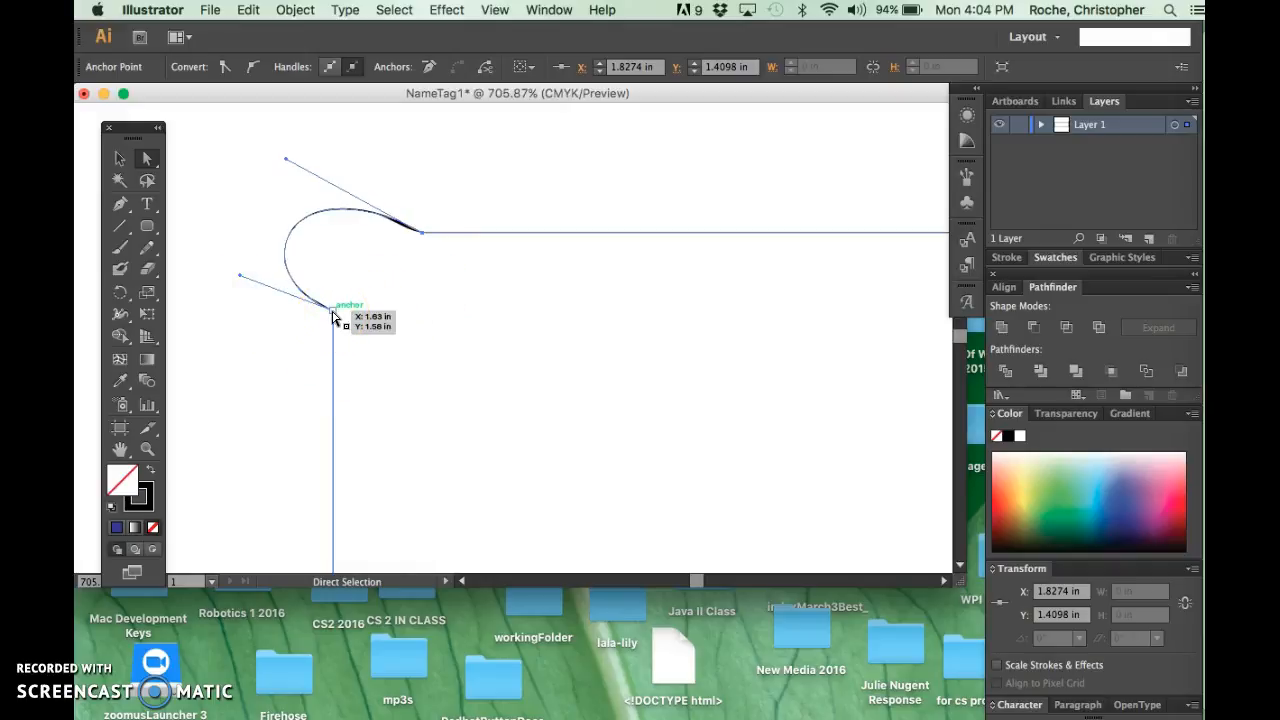
pyautogui.moveTo(333, 313); pyautogui.dragTo(205, 371)
pyautogui.click(310, 399)
# Reshape the shape's top-right corner, pulling the upper anchor's handle outward and moving the lower anchor to about X 9.52 in, Y 1.62 in
pyautogui.hscroll(5, 366, 423)
pyautogui.scroll(2, 366, 424)
pyautogui.scroll(-1, 366, 424)
pyautogui.scroll(-1, 366, 424)
pyautogui.hscroll(-5, 366, 424)
pyautogui.click(320, 272)
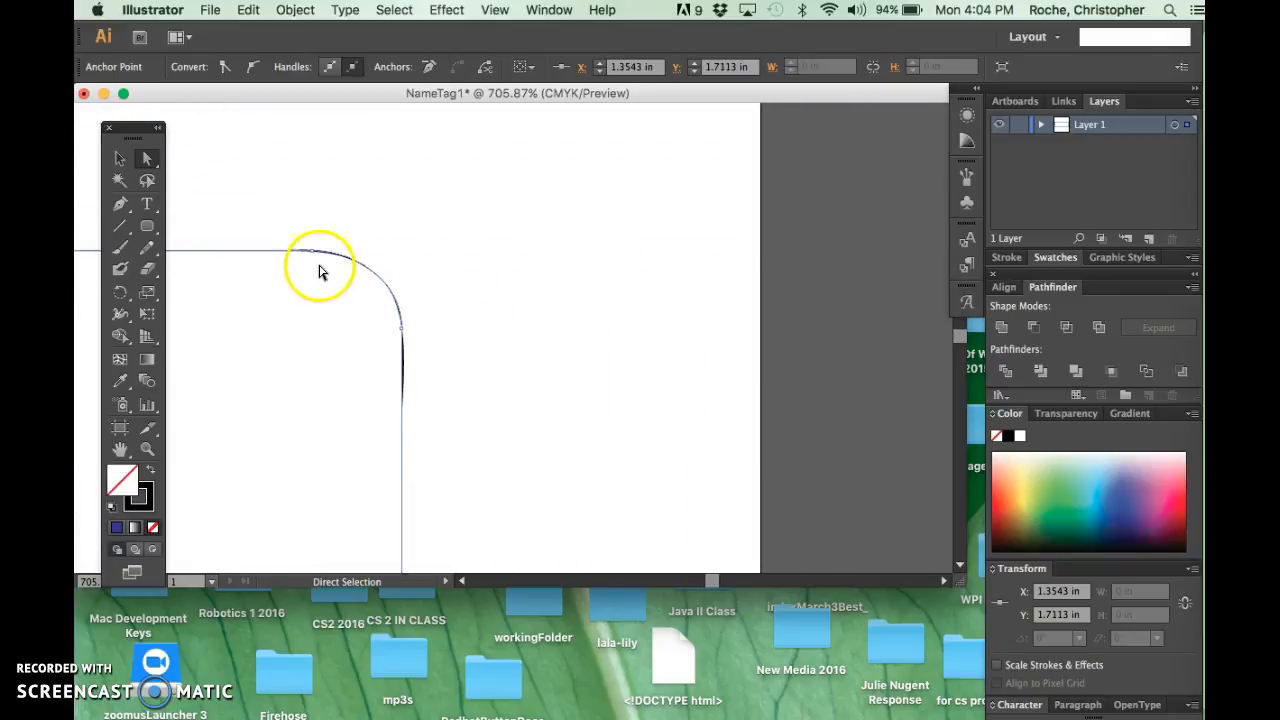
pyautogui.click(311, 251)
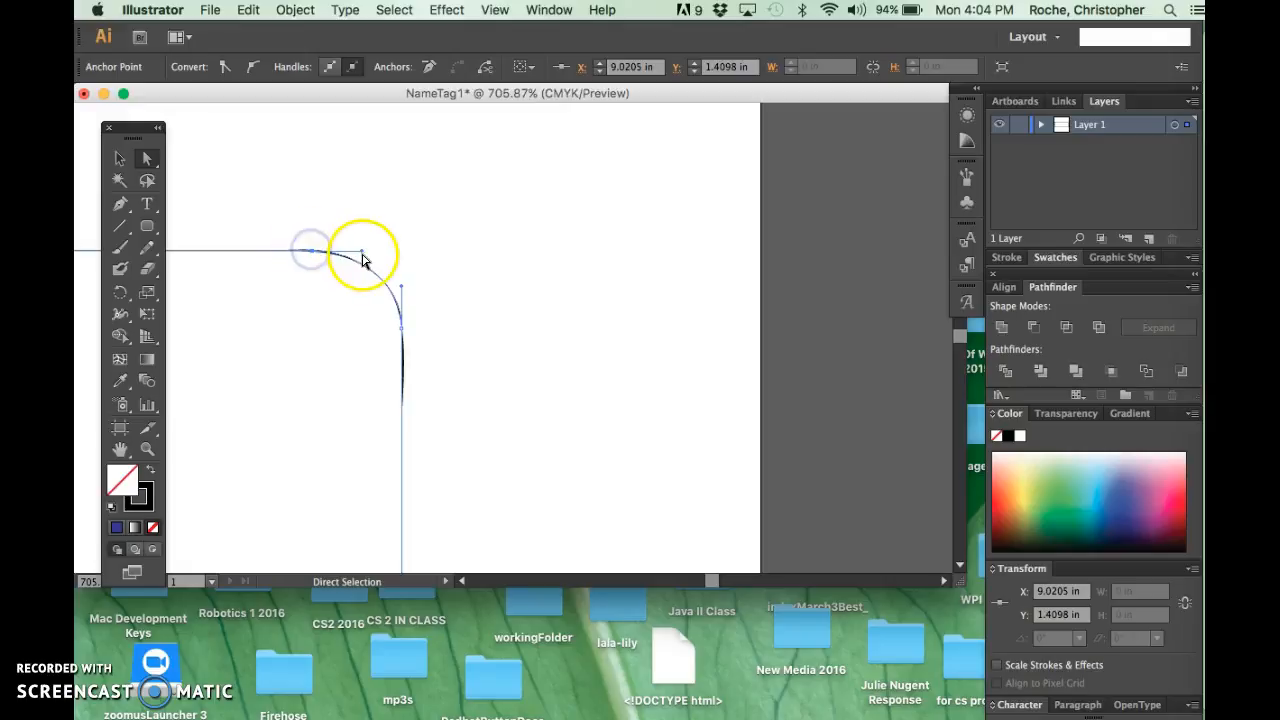
pyautogui.moveTo(363, 250); pyautogui.dragTo(563, 155)
pyautogui.moveTo(403, 335); pyautogui.dragTo(543, 347)
# Fit the whole artboard on screen, keeping the floating tools panel clear of the zoom control and the artwork
pyautogui.hscroll(-8, 290, 363)
pyautogui.scroll(-3, 289, 363)
pyautogui.scroll(3, 289, 364)
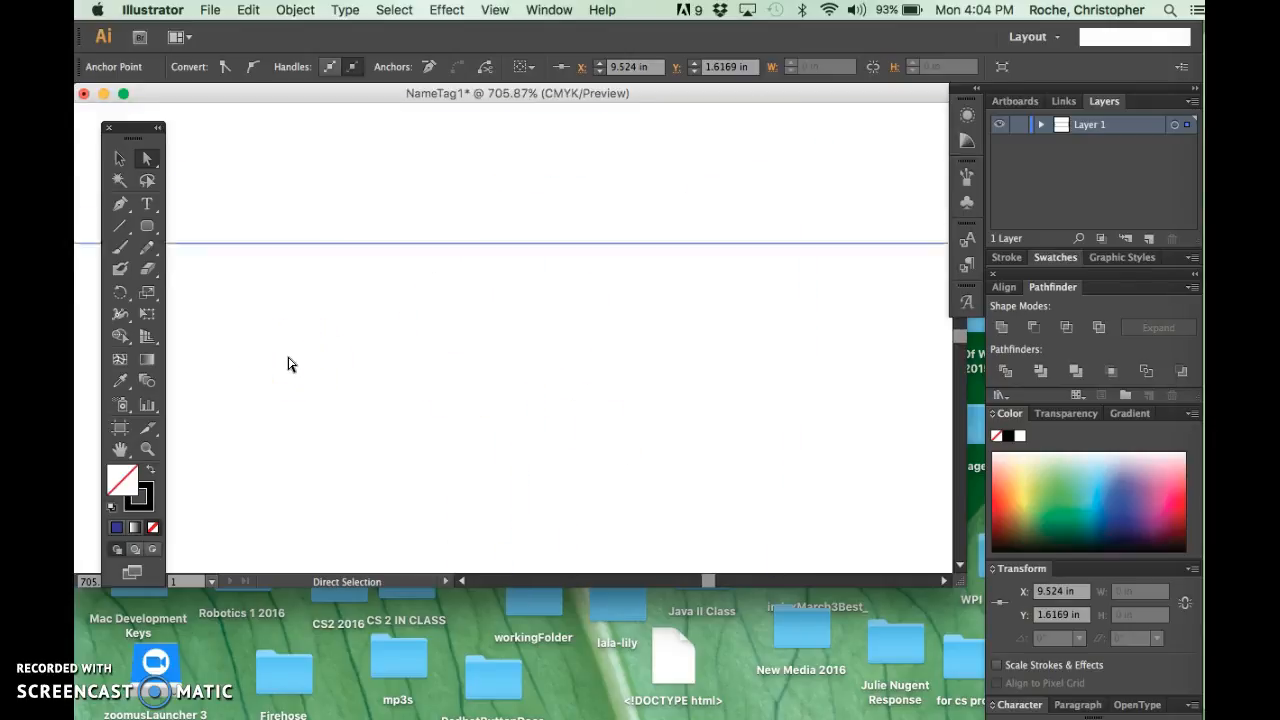
pyautogui.click(136, 187)
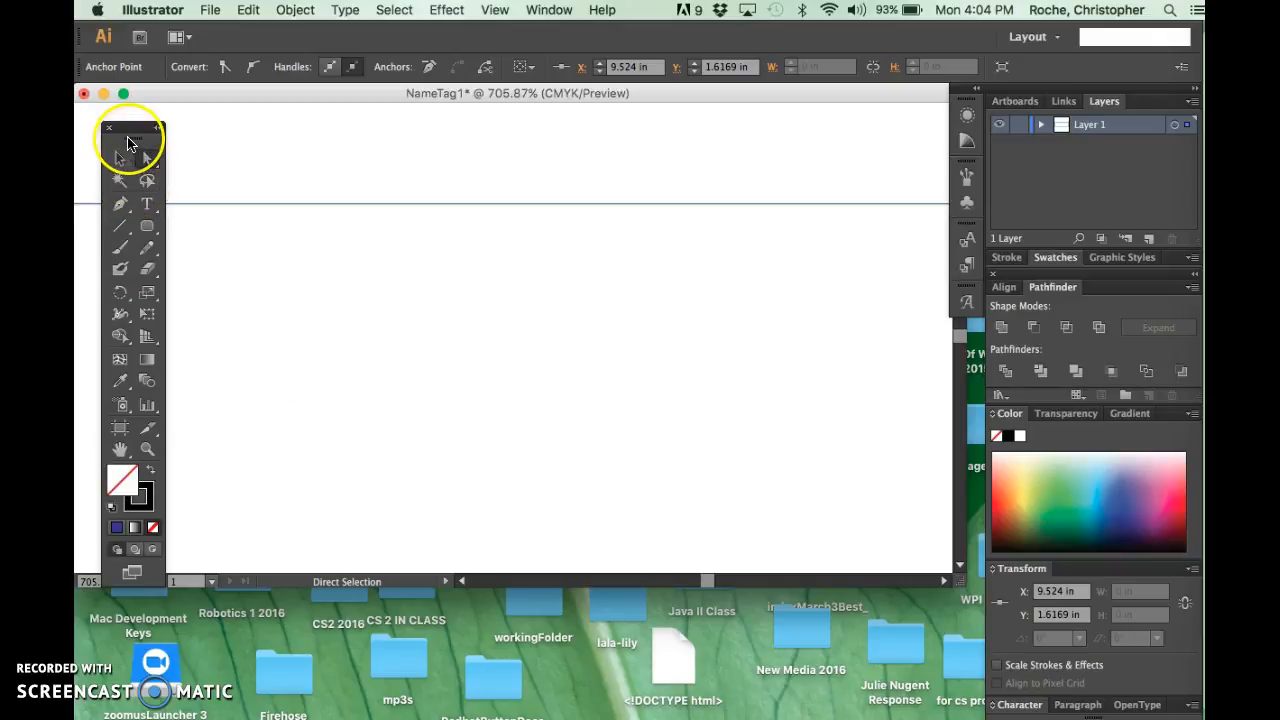
pyautogui.moveTo(140, 128); pyautogui.dragTo(640, 251)
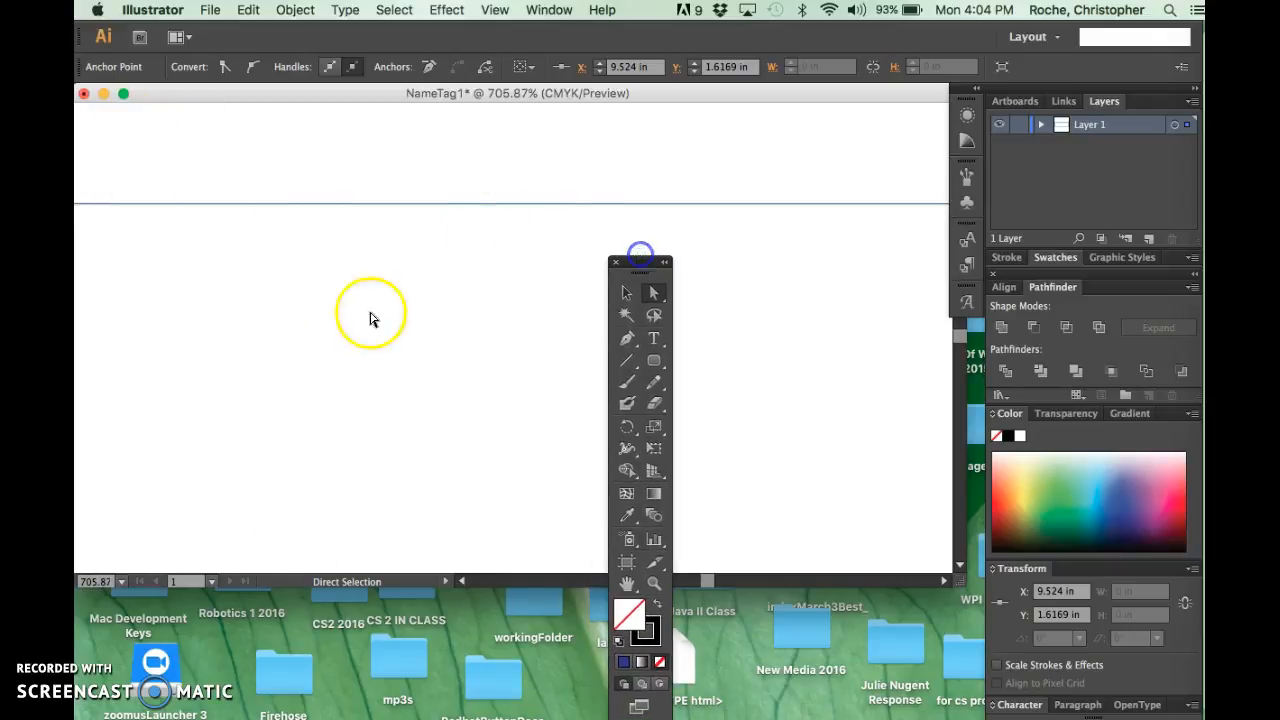
pyautogui.click(654, 583)
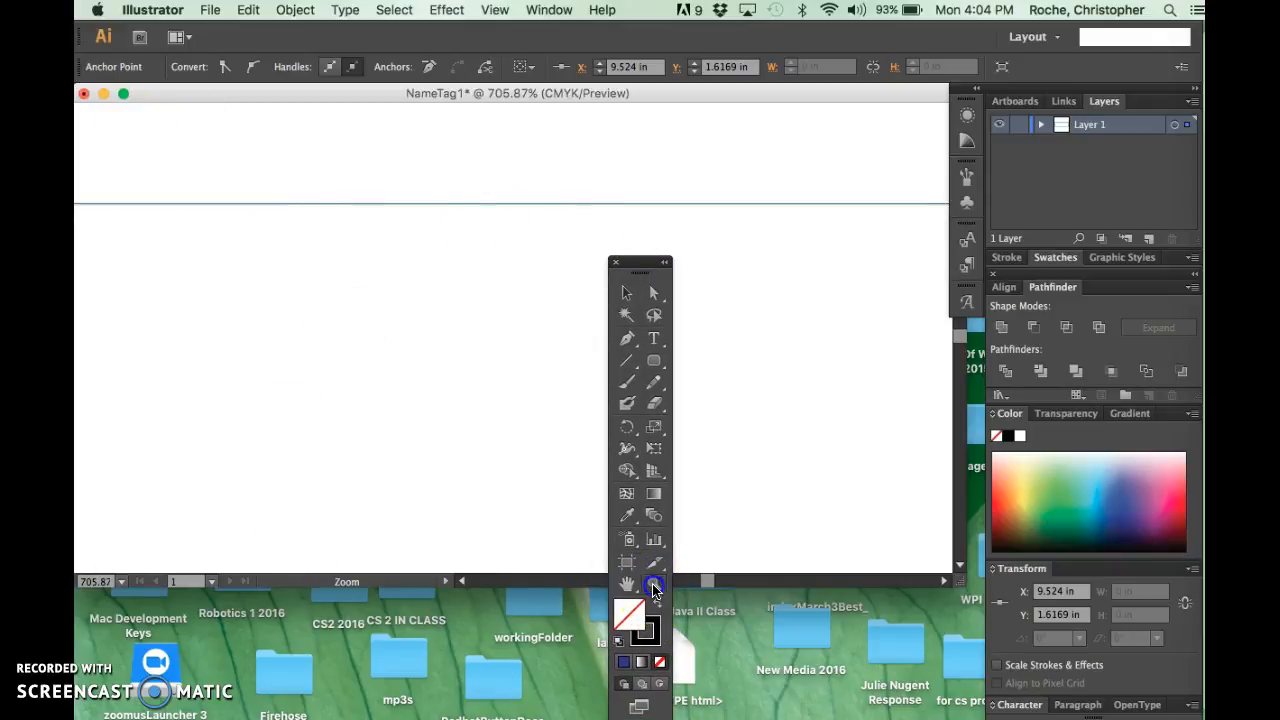
pyautogui.keyDown('alt'); pyautogui.click(356, 295); pyautogui.keyUp('alt')
pyautogui.keyDown('alt'); pyautogui.click(356, 295); pyautogui.keyUp('alt')
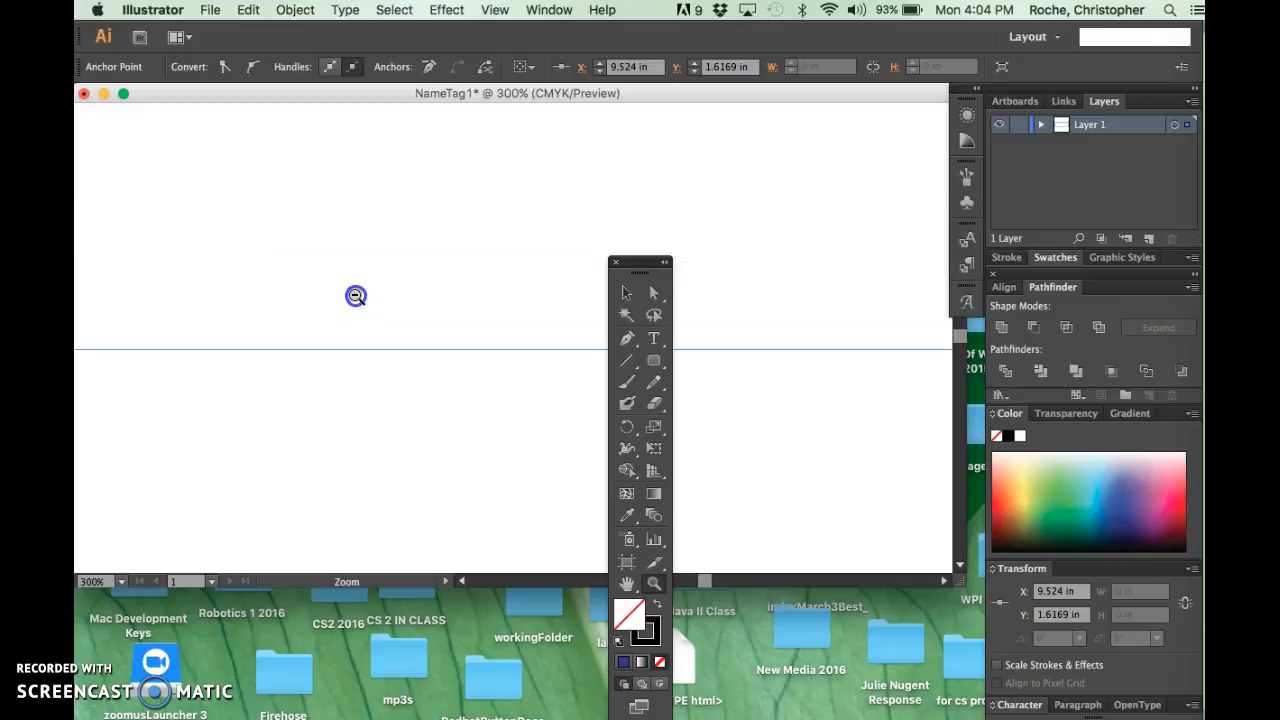
pyautogui.keyDown('alt'); pyautogui.click(356, 295); pyautogui.keyUp('alt')
pyautogui.keyDown('alt'); pyautogui.click(356, 295); pyautogui.keyUp('alt')
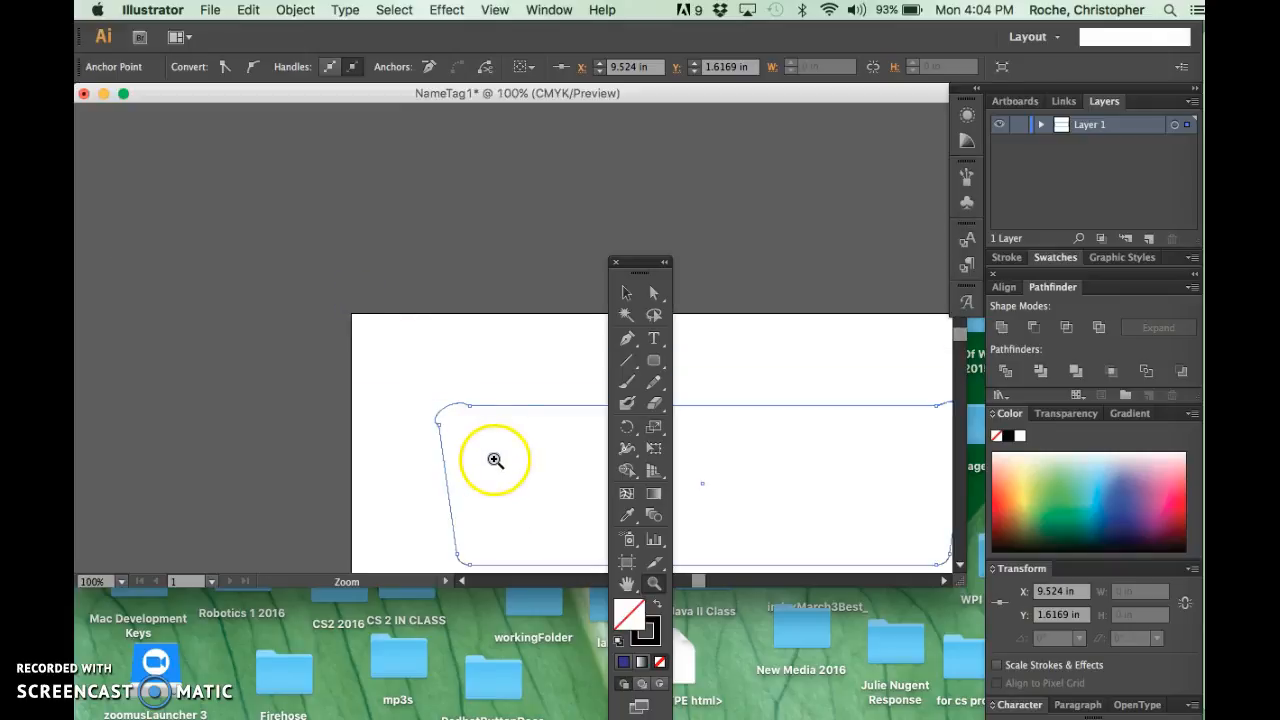
pyautogui.click(121, 581)
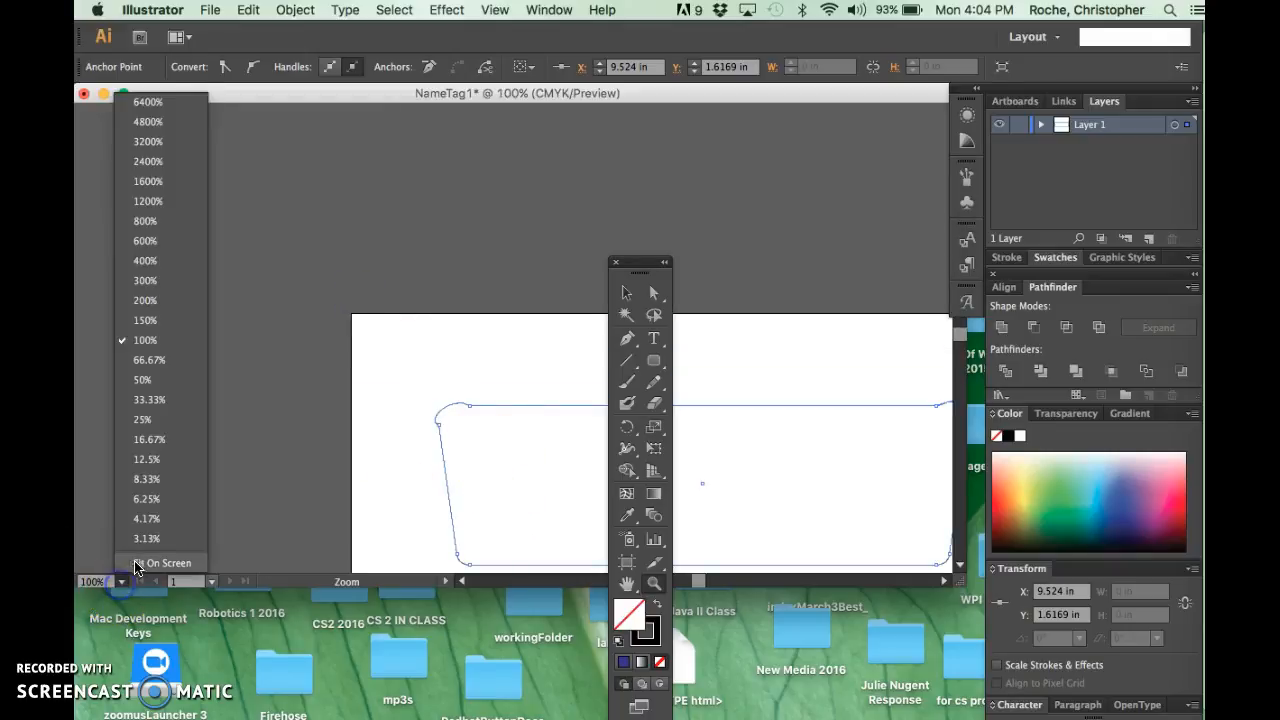
pyautogui.click(160, 563)
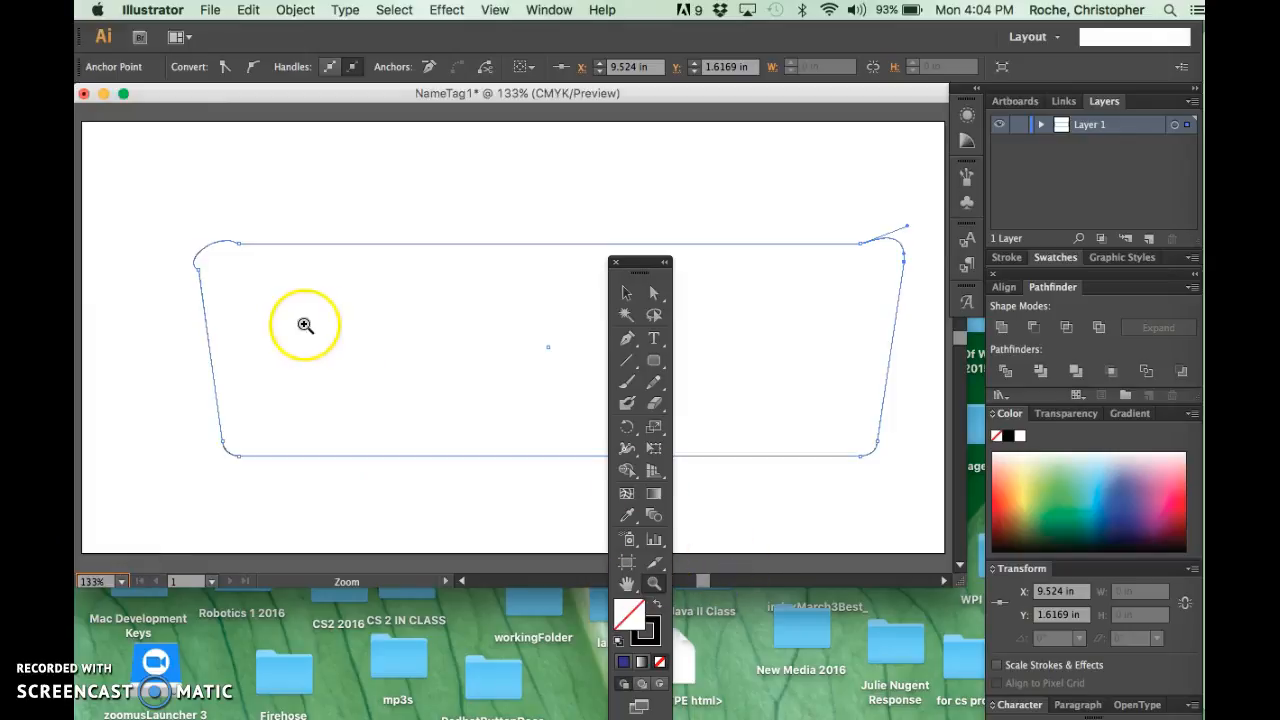
pyautogui.moveTo(632, 270); pyautogui.dragTo(131, 231)
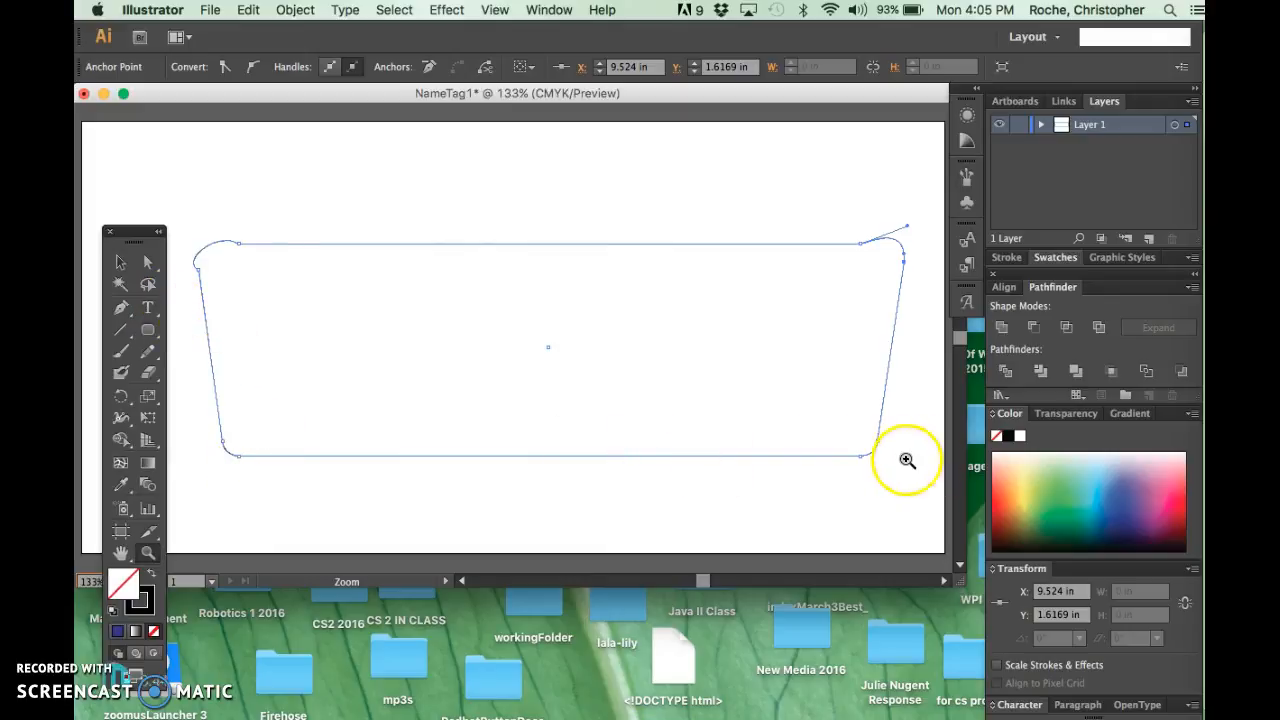
# Move the bottom edge's right anchor to about X 8.33 in, Y 3.52 in and its left anchor to about X 2.21 in, Y 3.78 in
pyautogui.click(149, 263)
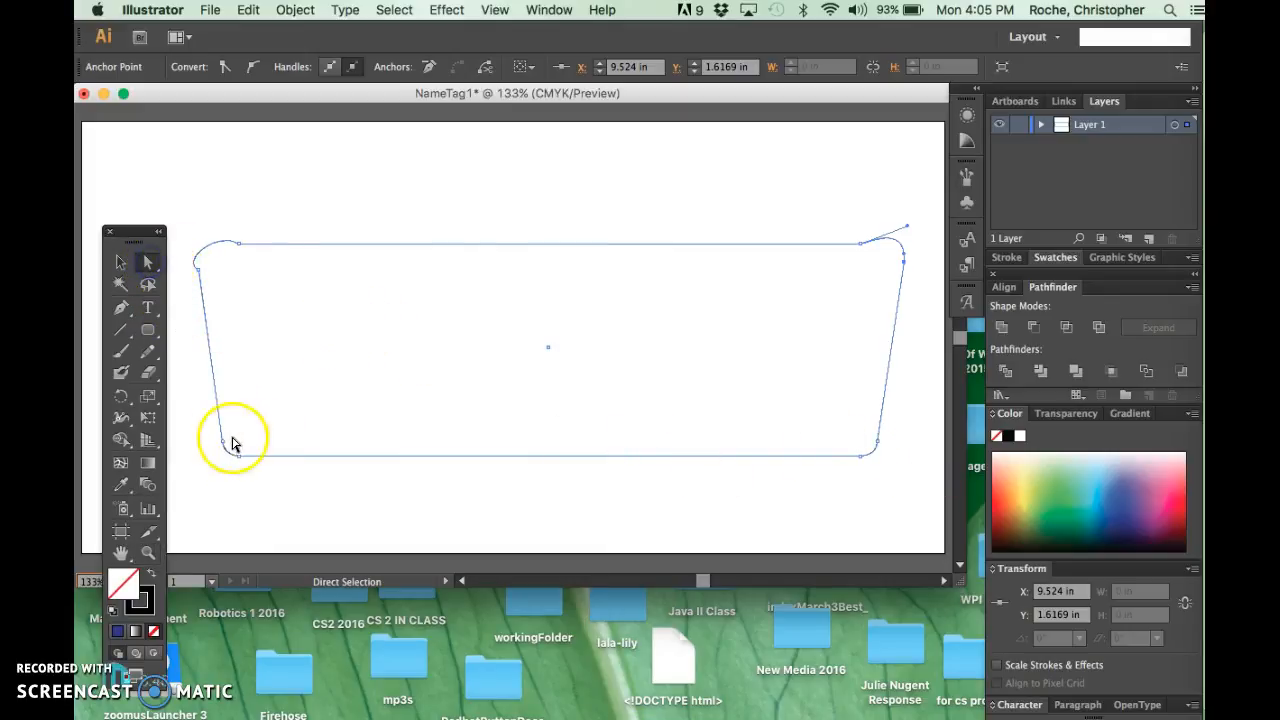
pyautogui.moveTo(238, 460); pyautogui.dragTo(297, 499)
pyautogui.moveTo(859, 456); pyautogui.dragTo(803, 428)
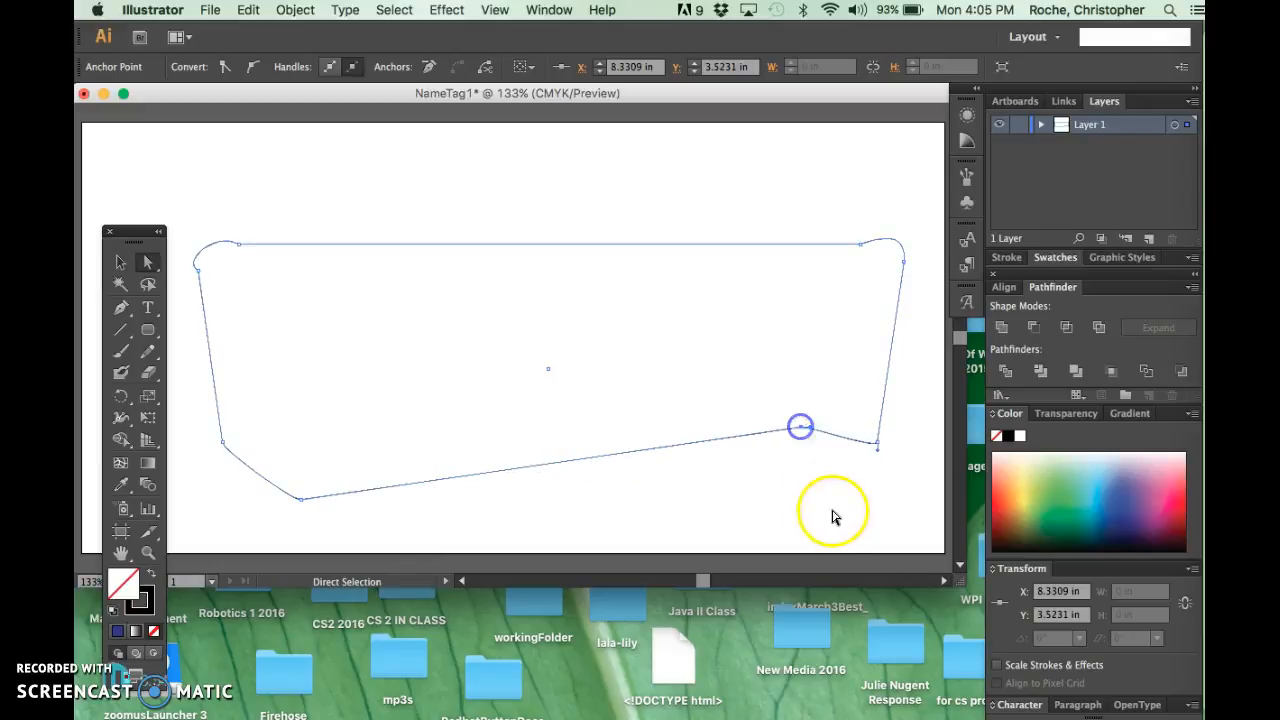
pyautogui.moveTo(298, 500); pyautogui.dragTo(272, 449)
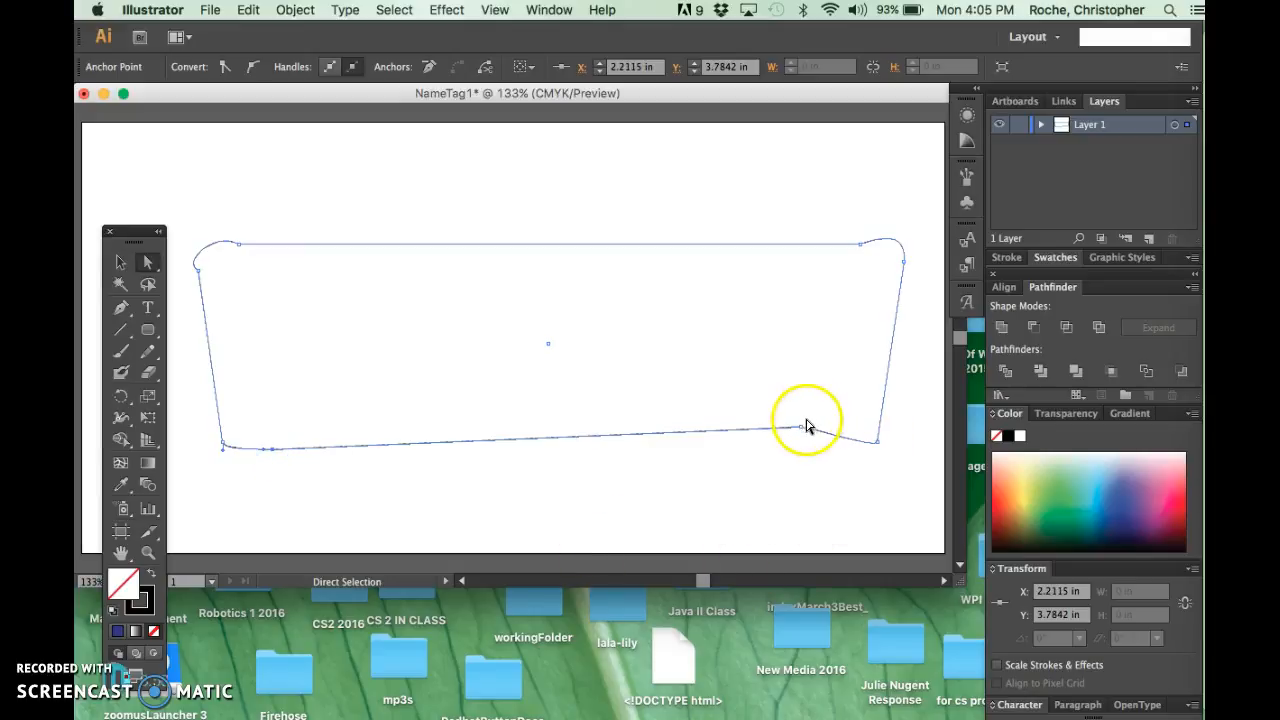
# Move the bottom edge's right anchor to about X 8.29 in, Y 3.78 in and pull the bottom-right corner's curve handle down and outward
pyautogui.moveTo(800, 429)
pyautogui.mouseDown()
pyautogui.moveTo(800, 463)
pyautogui.moveTo(799, 449)
pyautogui.mouseUp()
pyautogui.moveTo(879, 447); pyautogui.dragTo(833, 525)
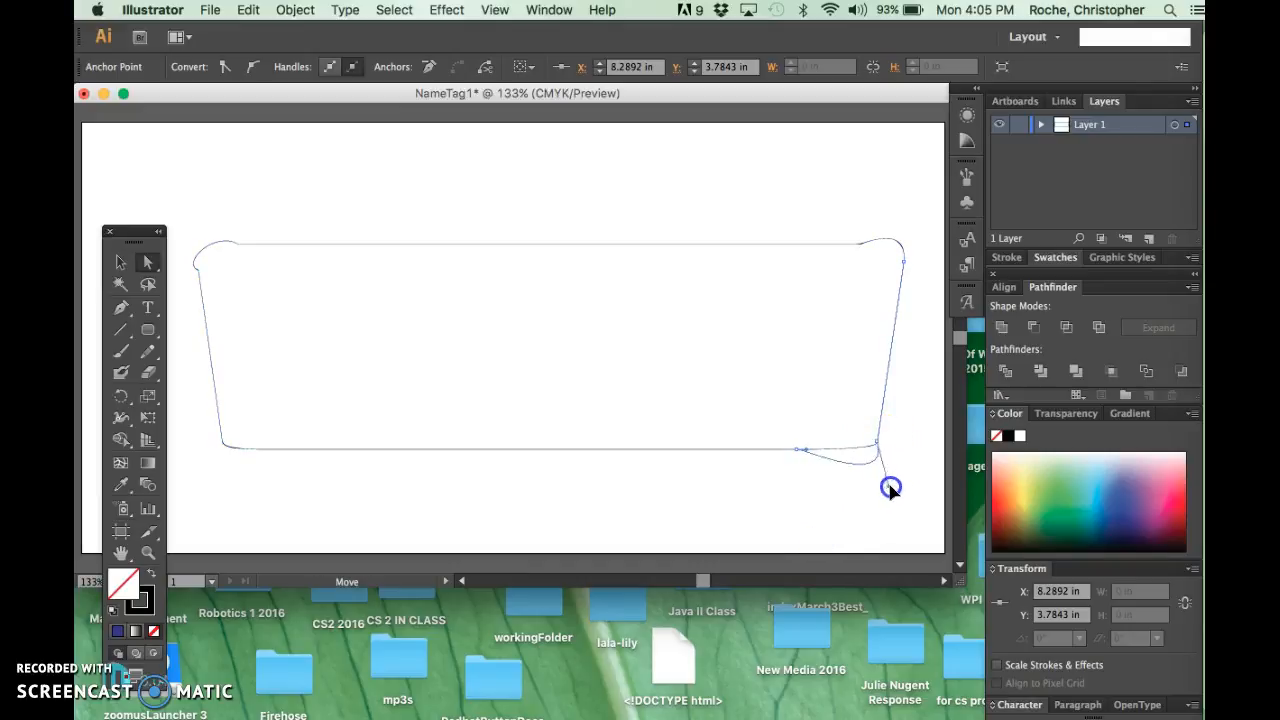
pyautogui.moveTo(912, 490); pyautogui.dragTo(912, 490)
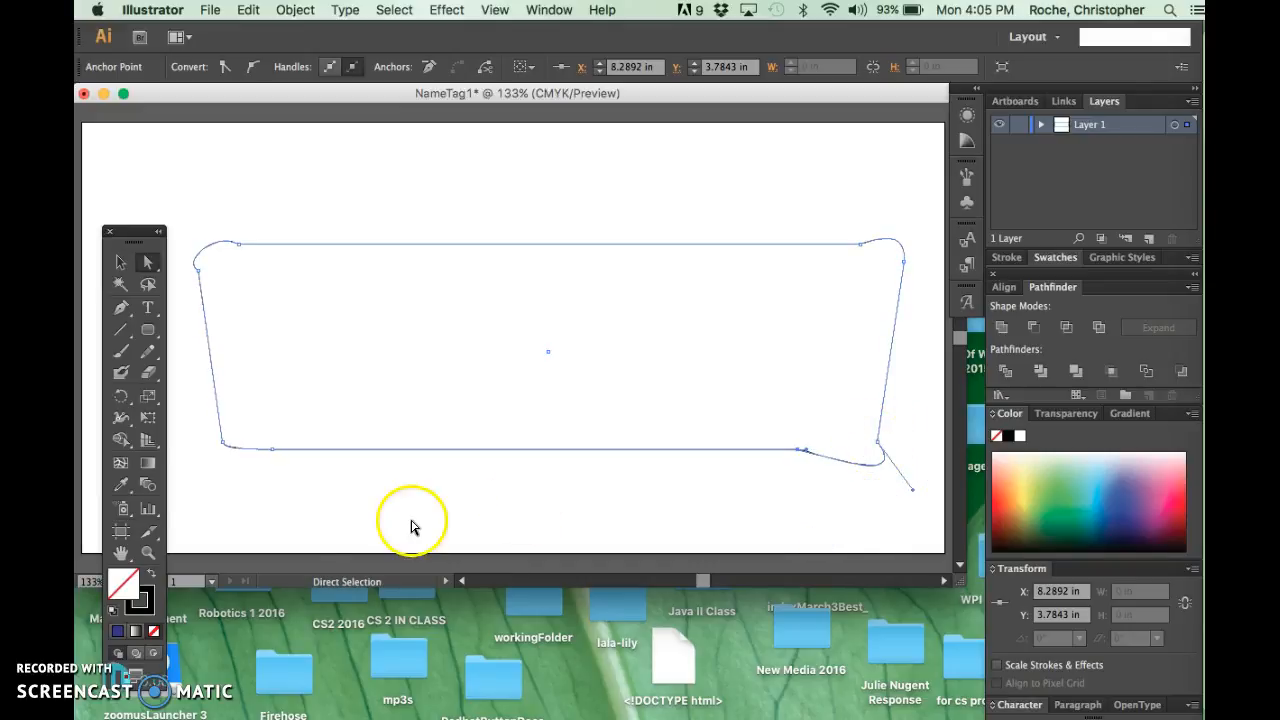
# Pull the bottom-left corner's curve handle downward and move its anchor up to about X 1.71 in, Y 3.02 in
pyautogui.click(223, 445)
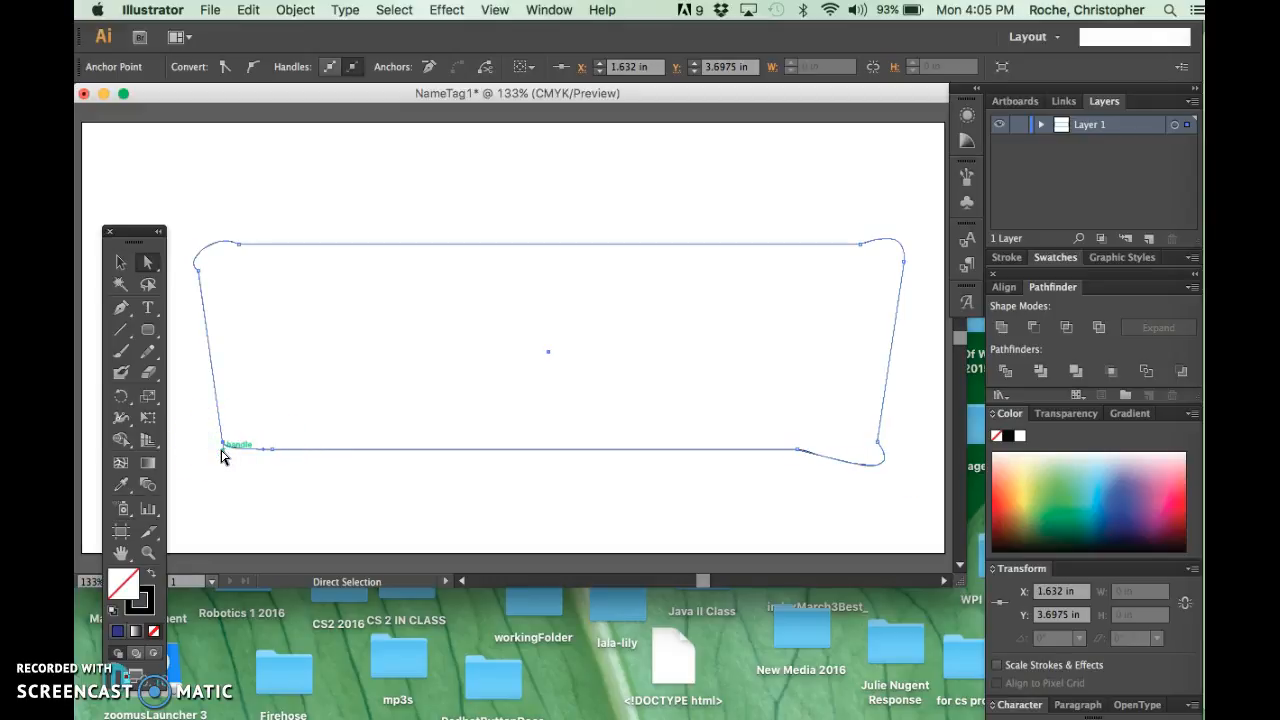
pyautogui.moveTo(223, 452); pyautogui.dragTo(246, 511)
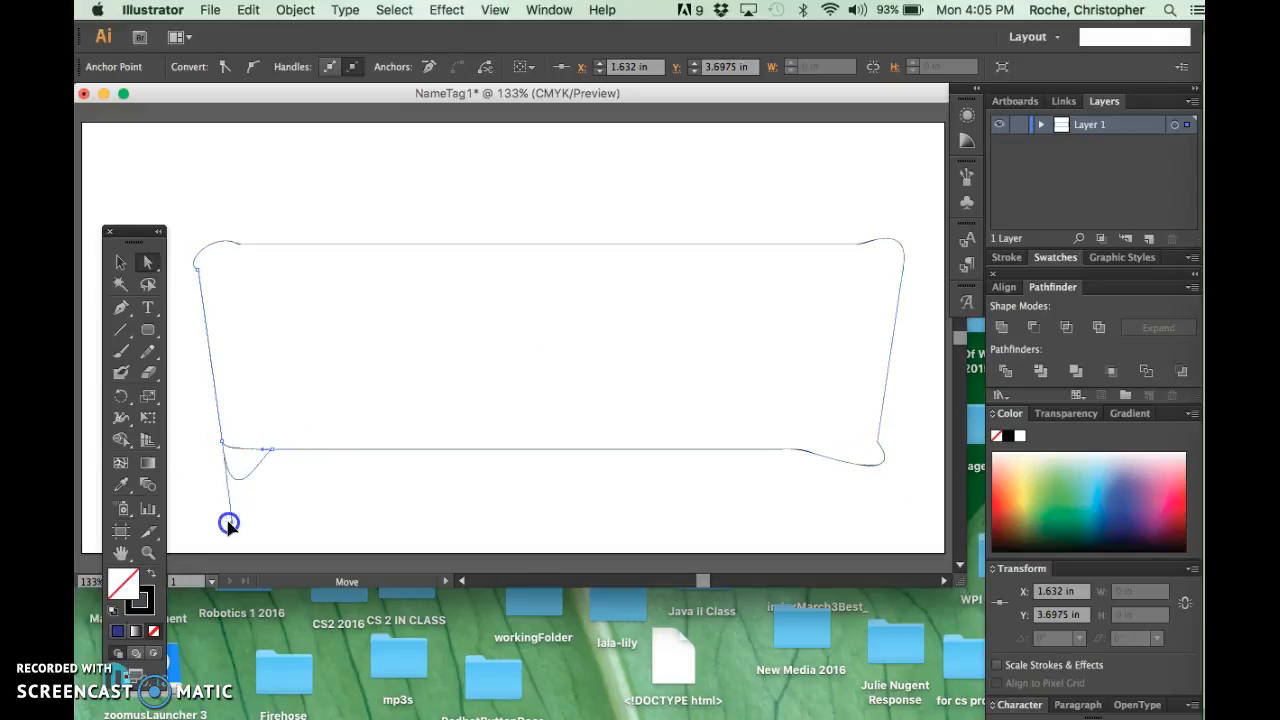
pyautogui.moveTo(225, 445); pyautogui.dragTo(229, 385)
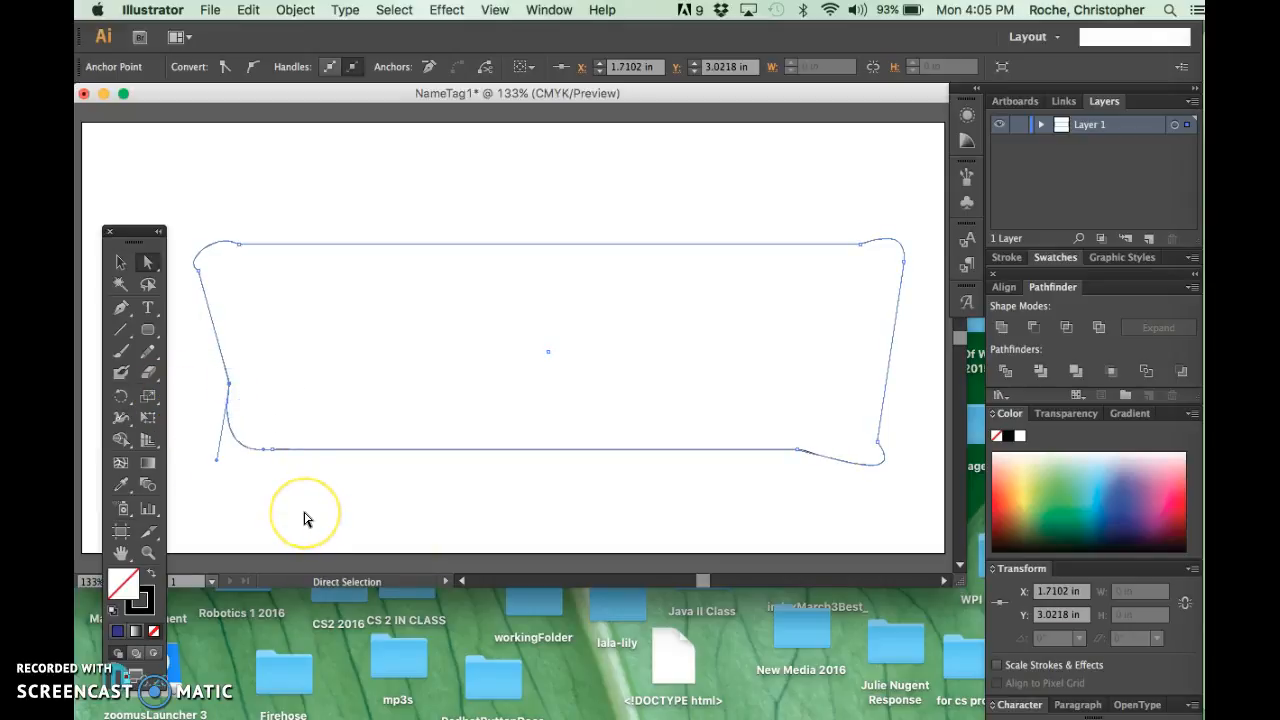